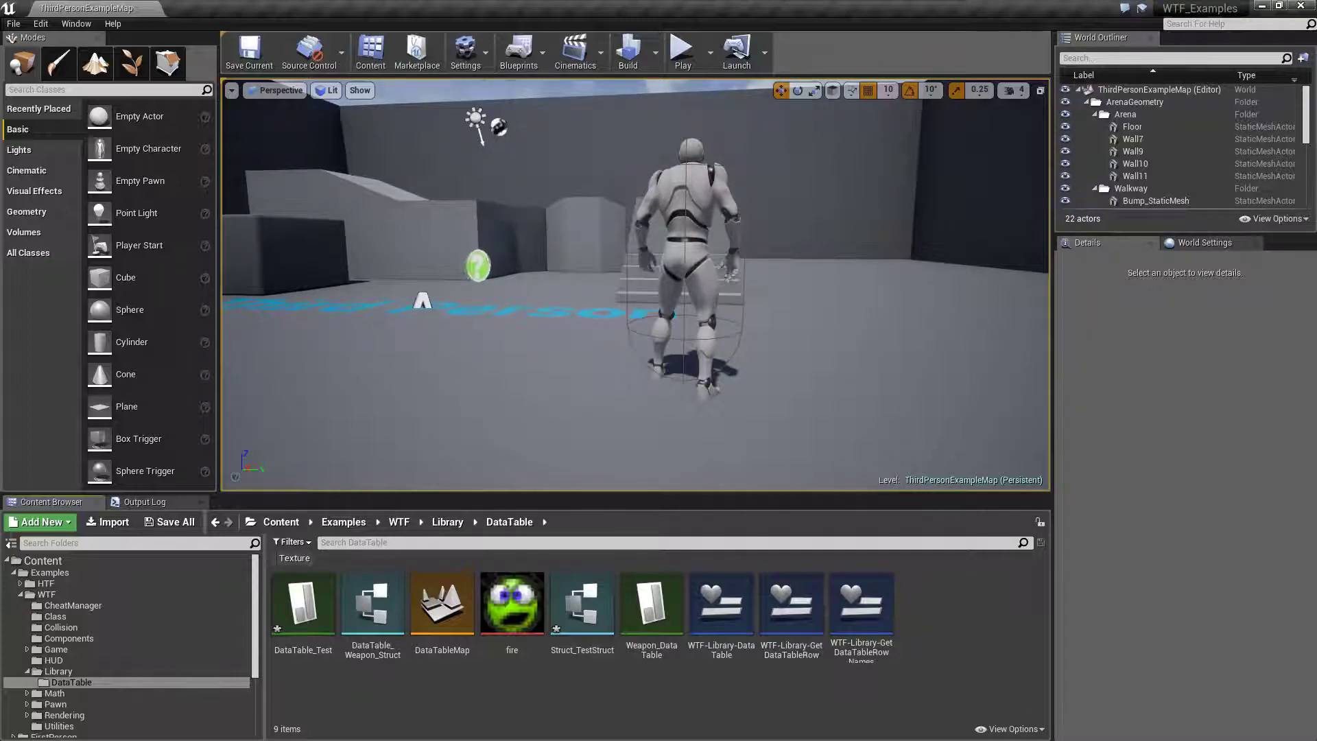
# Step: Switch to the blank Google Sheets spreadsheet and enter the number array (9,9,9) in cell D5
pyautogui.hotkey('alt', 'Tab')
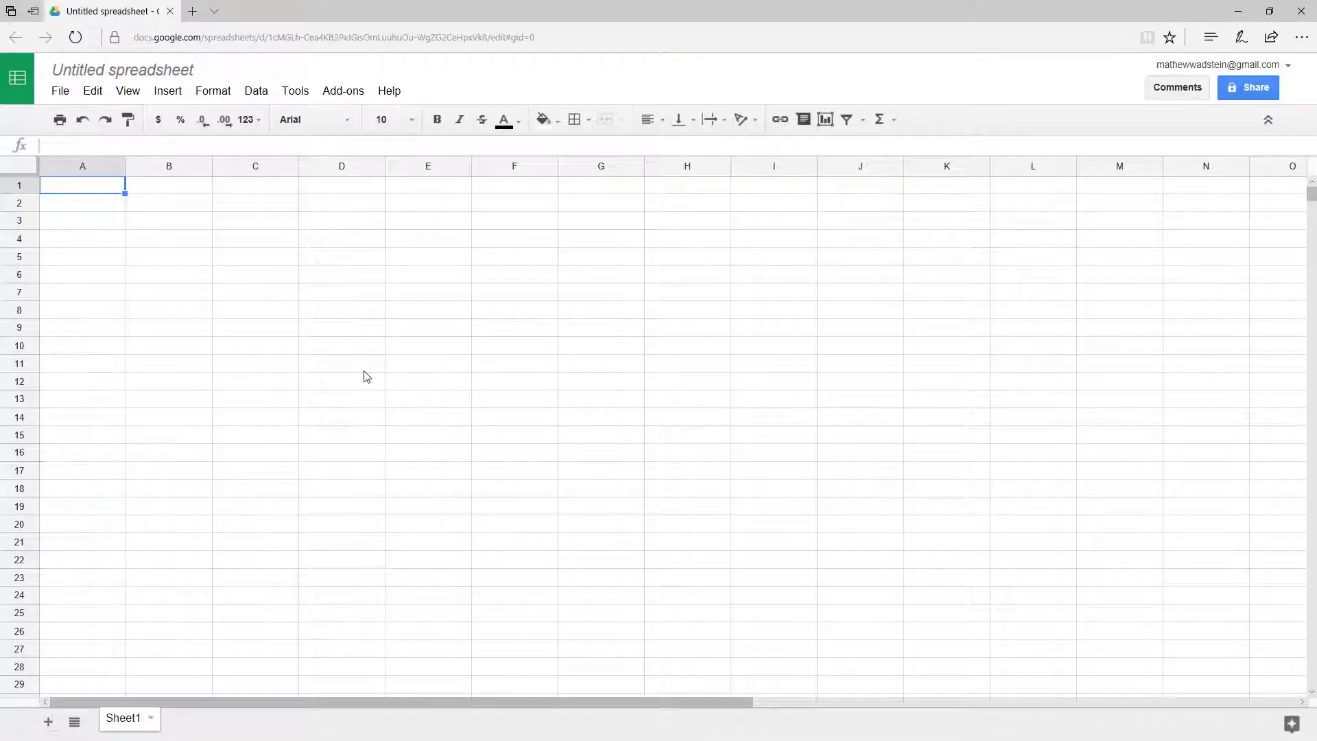
pyautogui.click(337, 258)
pyautogui.write('(9,9,9')
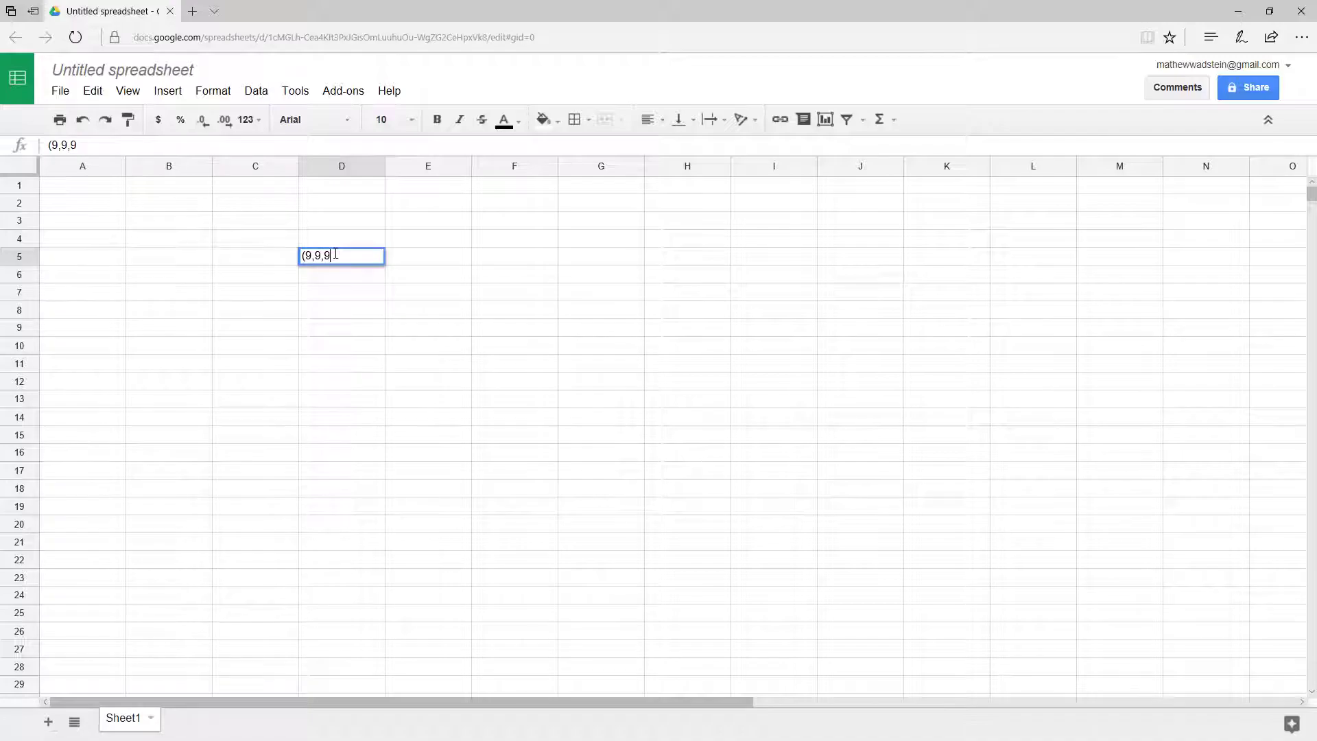
pyautogui.press('Return')
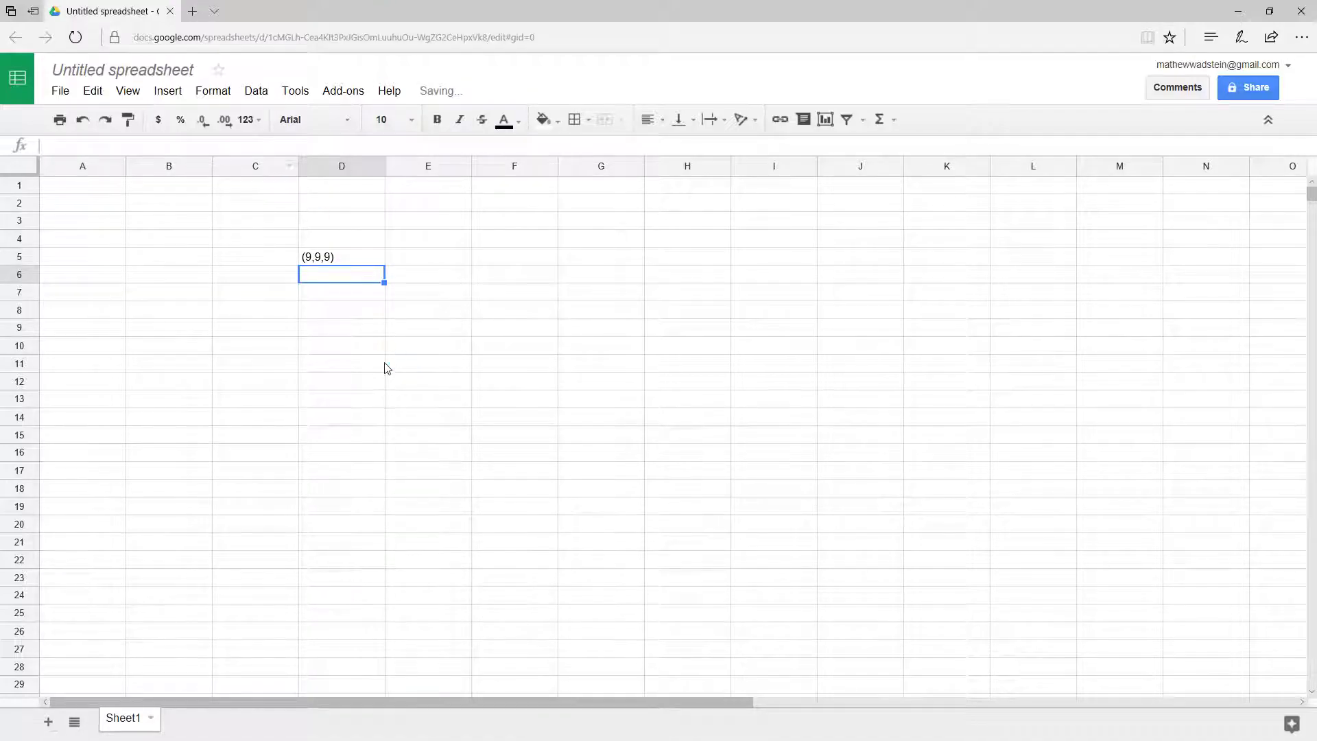
pyautogui.click(358, 261)
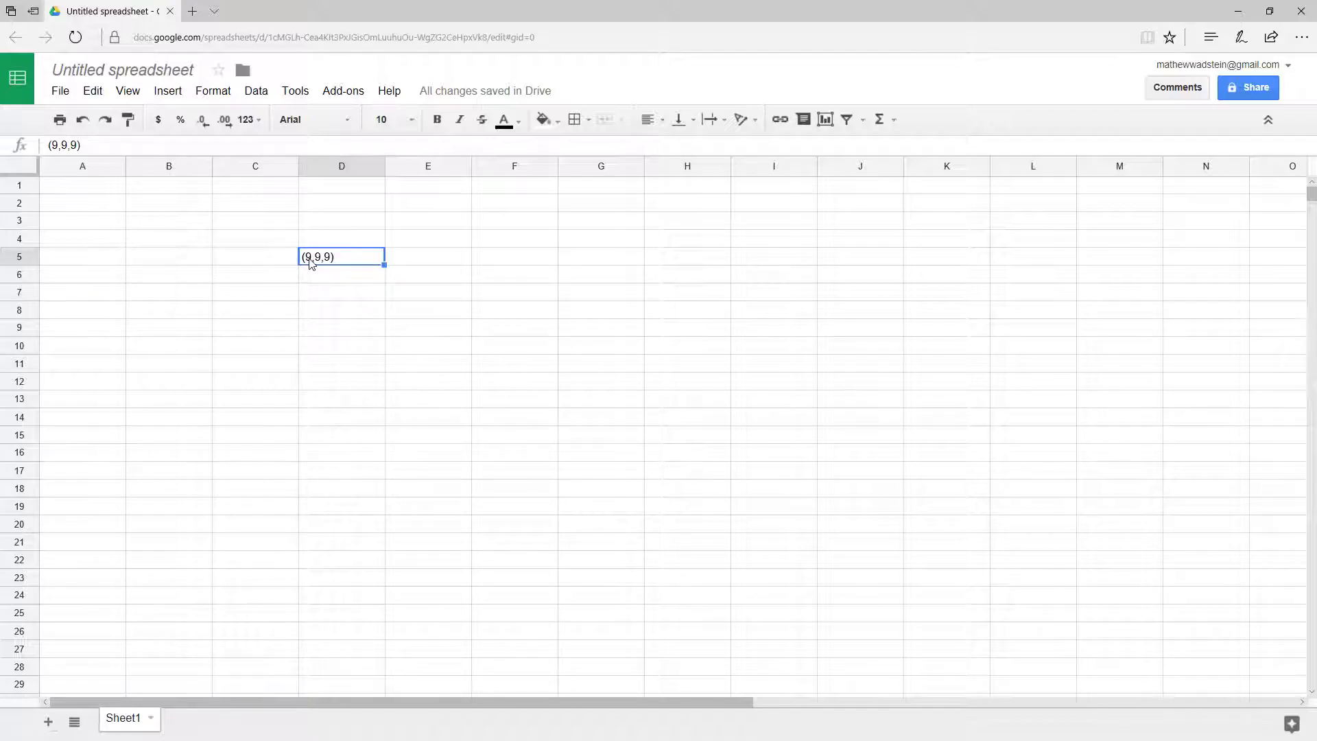
pyautogui.click(344, 278)
pyautogui.click(349, 263)
pyautogui.click(346, 278)
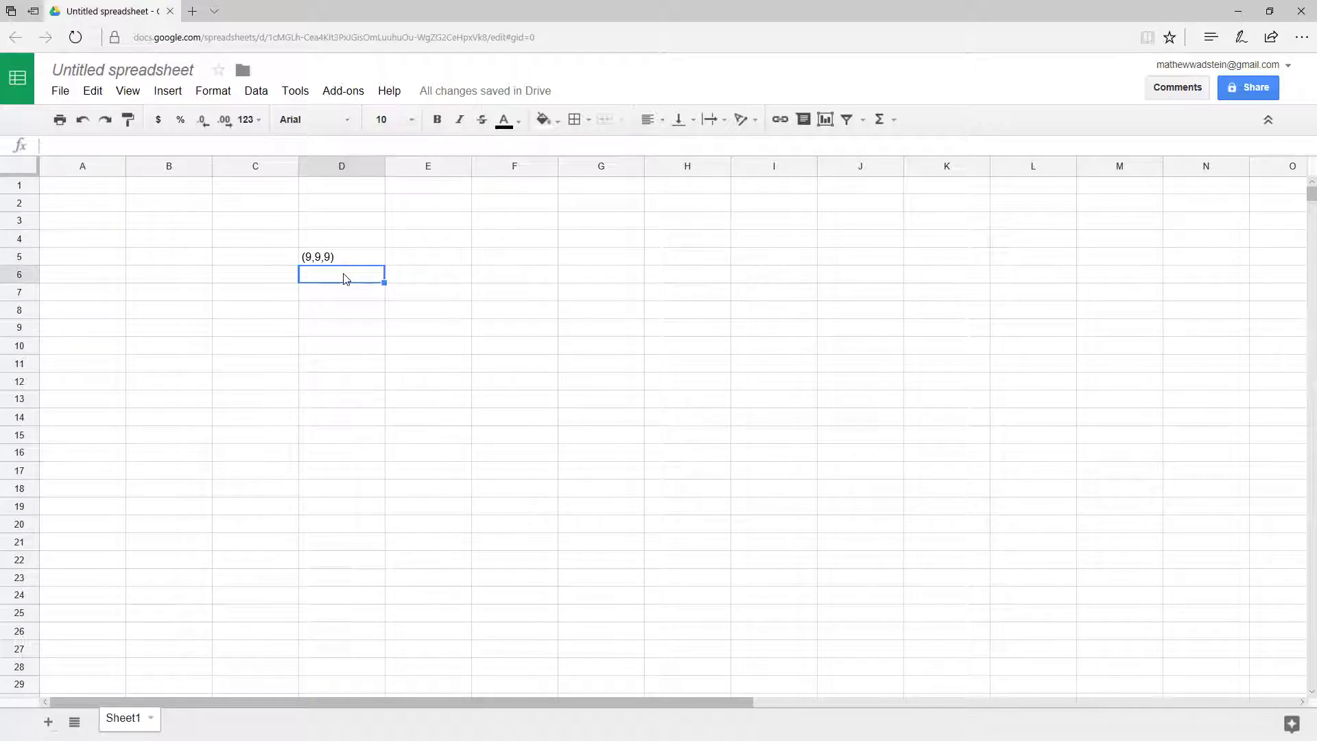
pyautogui.click(328, 295)
pyautogui.click(332, 277)
pyautogui.click(328, 301)
pyautogui.click(332, 260)
# Step: Enter the string array ("String1","String2") in cell D6
pyautogui.click(328, 278)
pyautogui.write('("Strg')
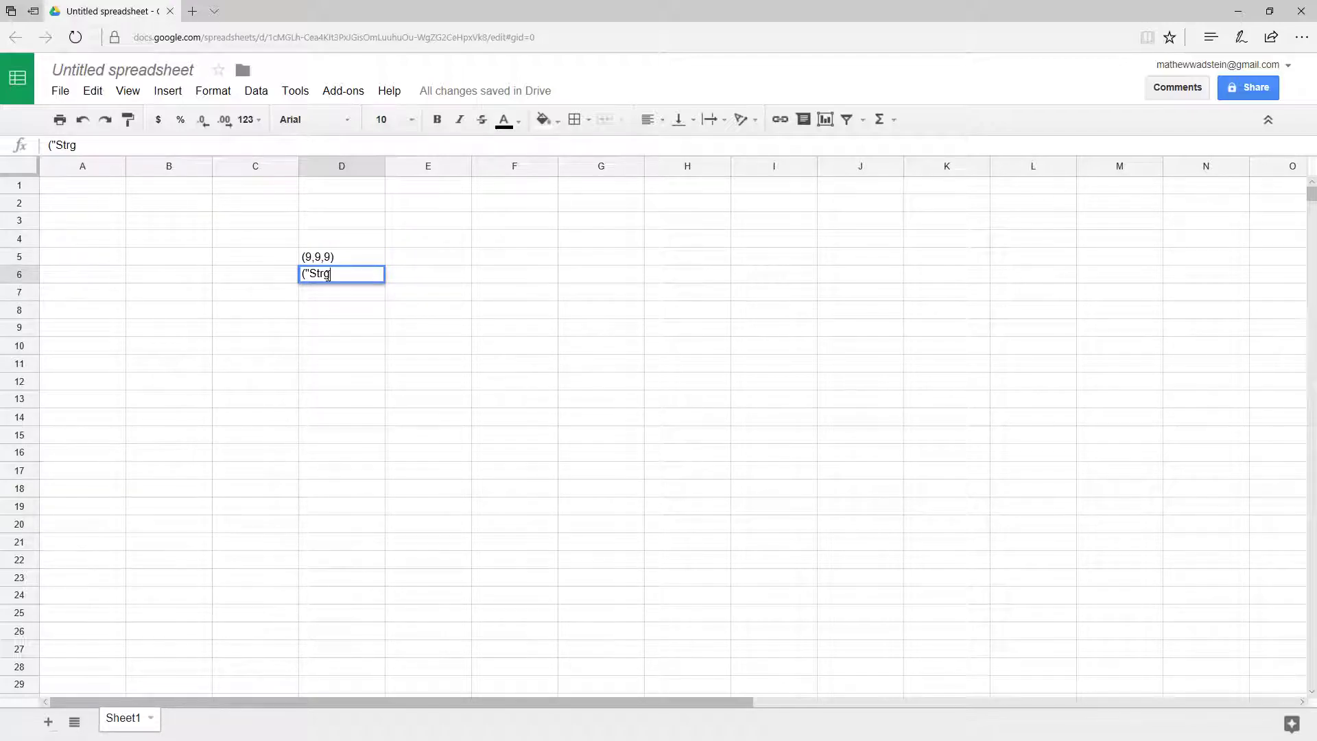
pyautogui.write('in1","String2')
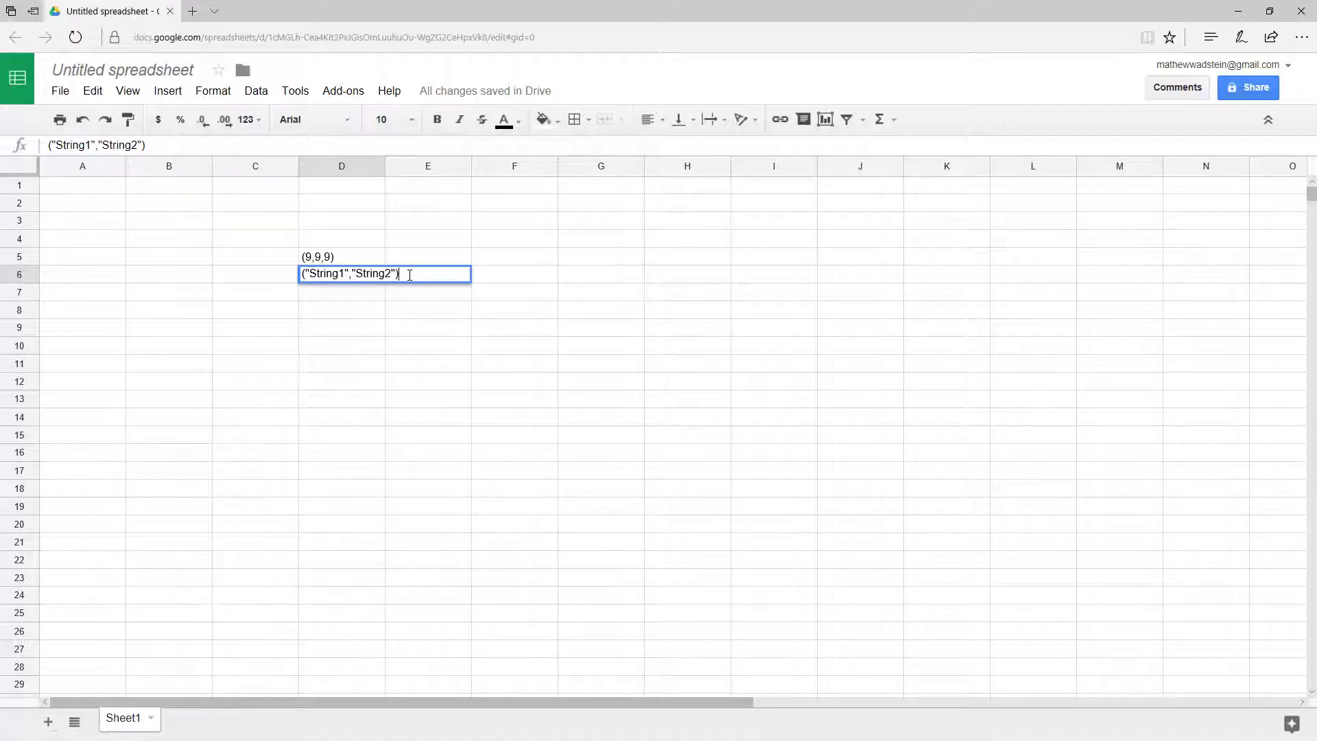
pyautogui.click(415, 298)
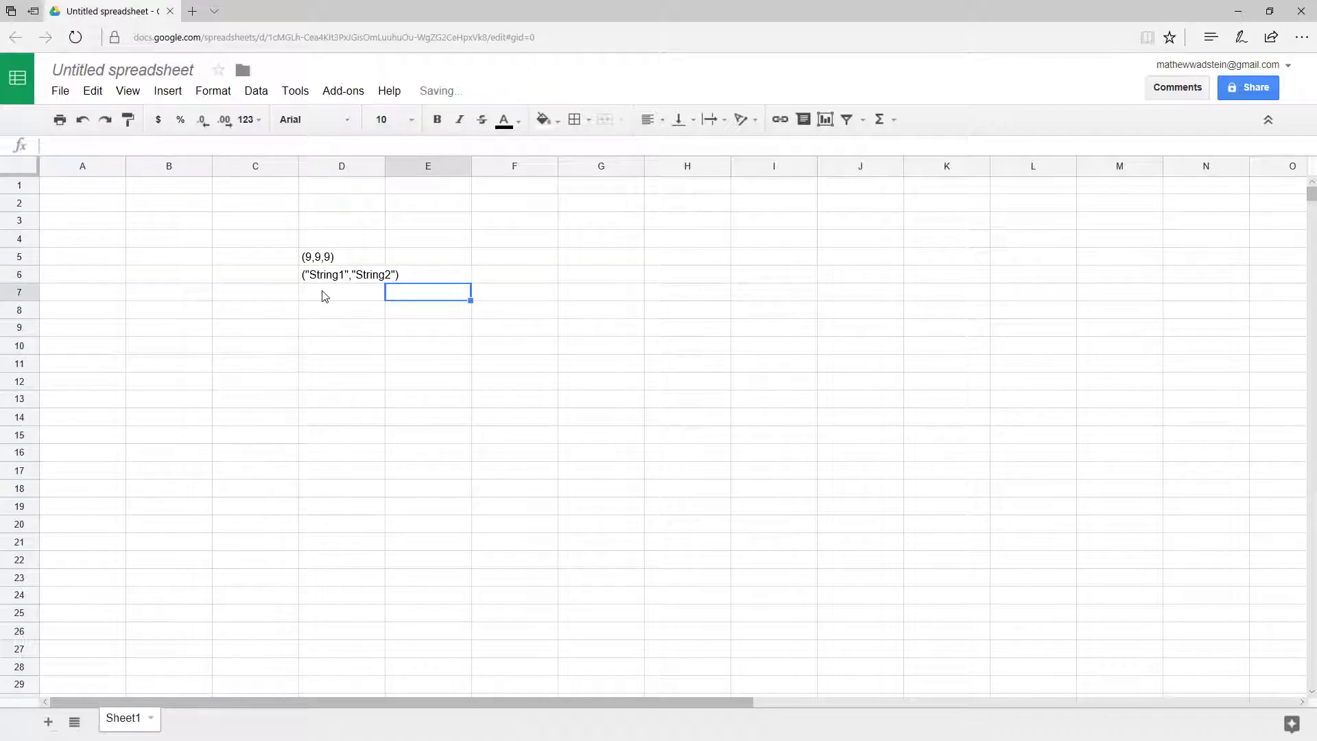
# Step: Extend the array in cell D6 with a third element so it reads ("String1","String2","String3")
pyautogui.click(325, 278)
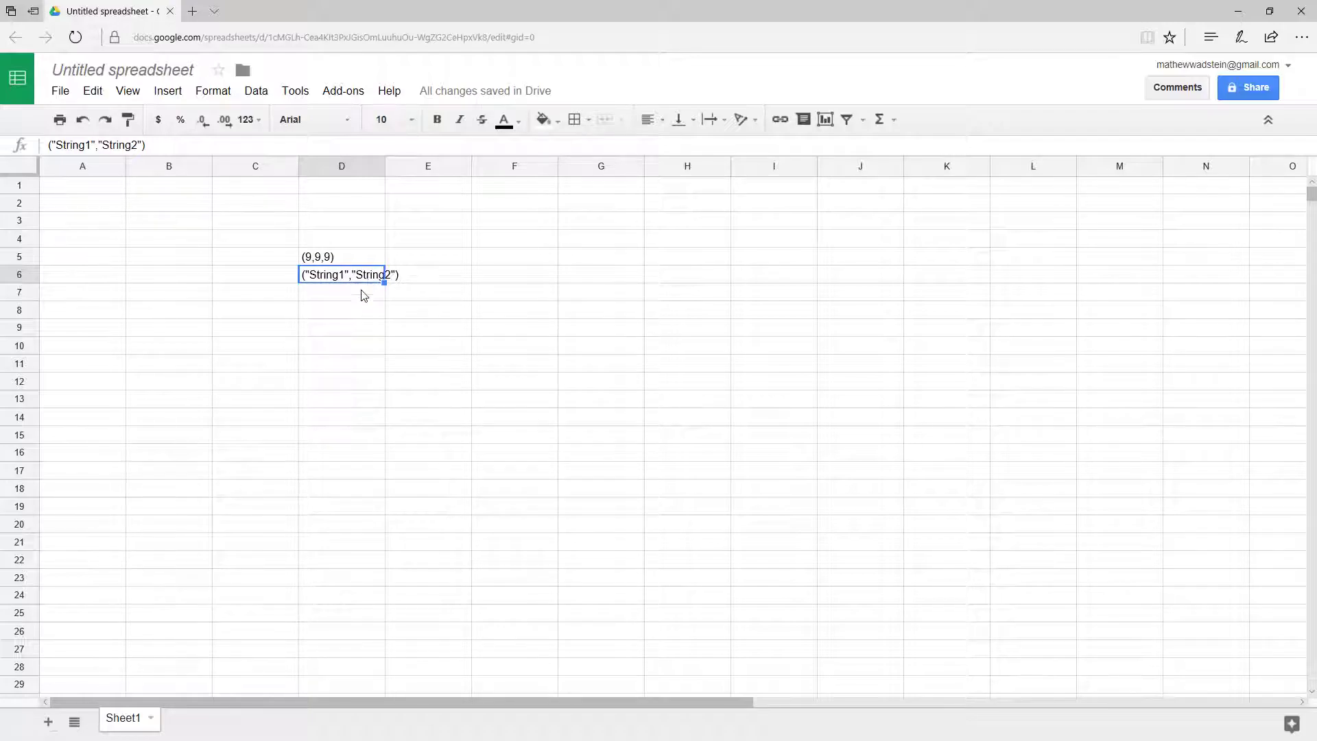
pyautogui.click(363, 293)
pyautogui.click(393, 276)
pyautogui.click(329, 278)
pyautogui.click(144, 145)
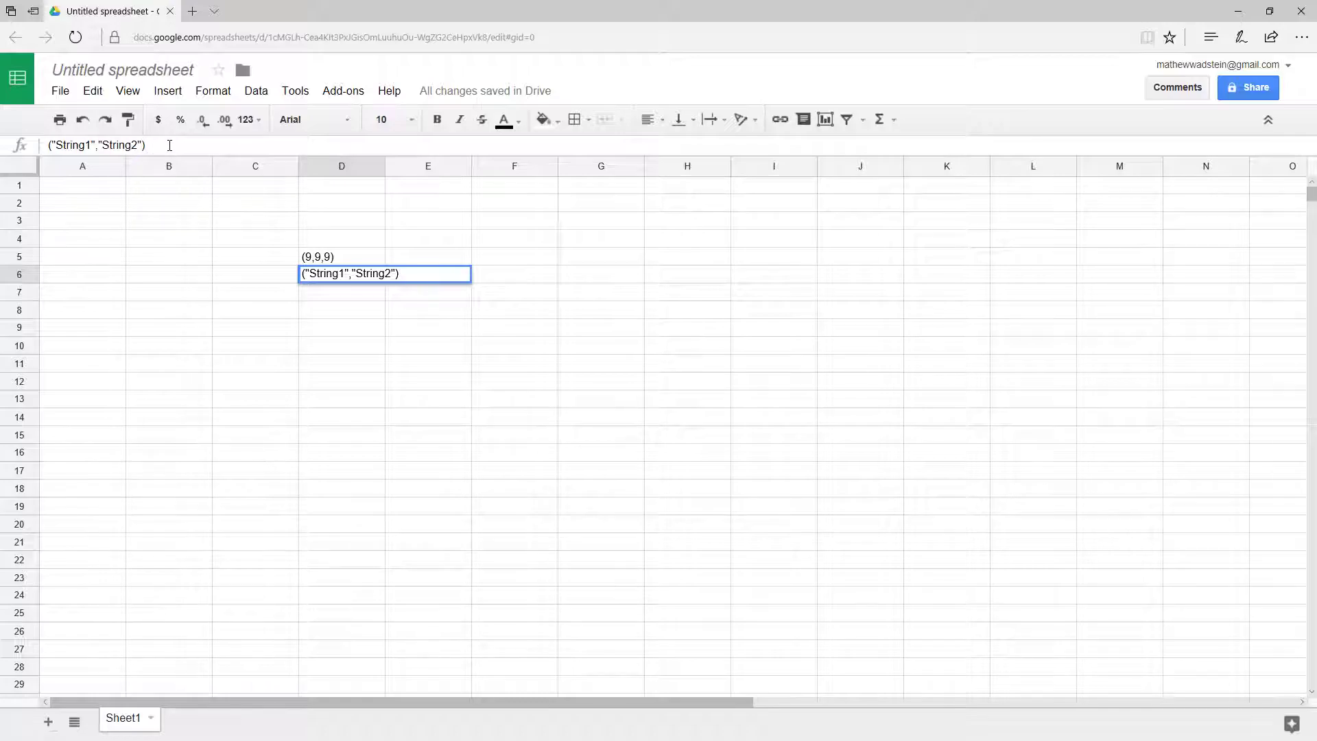
pyautogui.write('"')
pyautogui.hotkey('shift', 'Return')
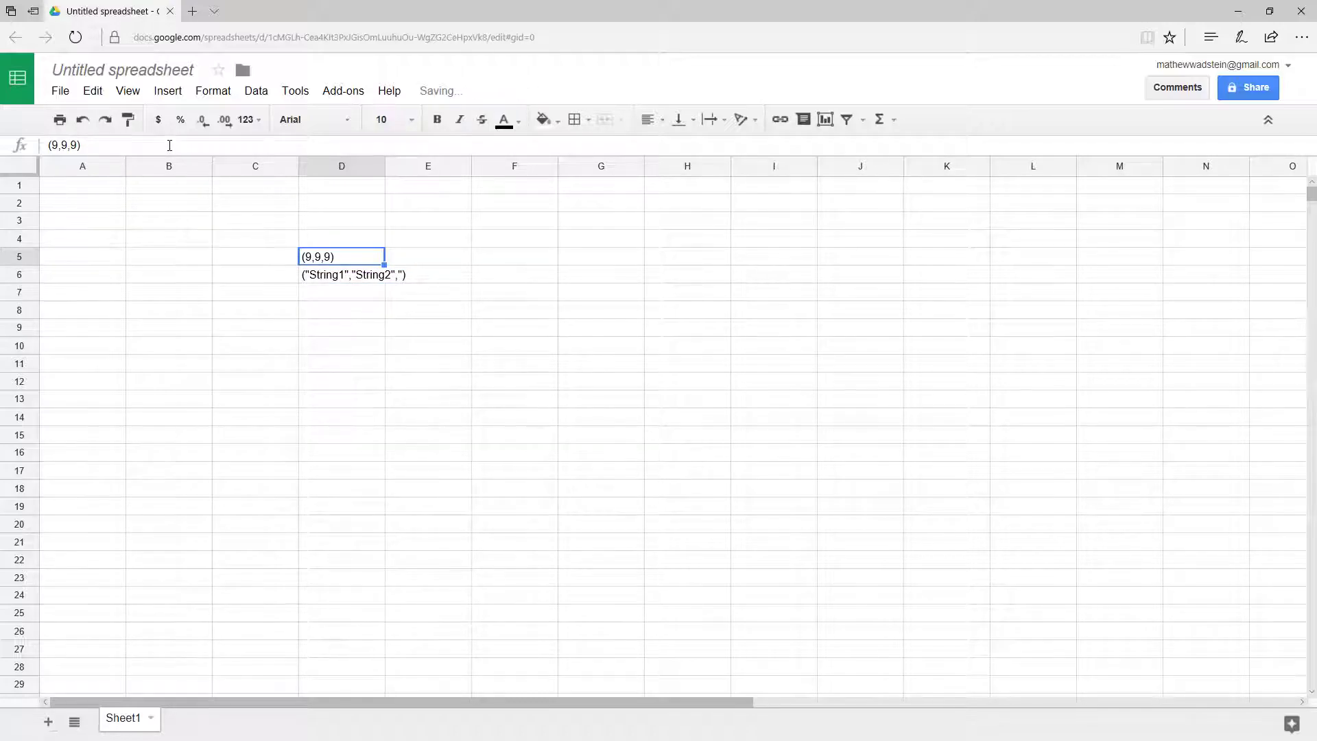
pyautogui.press('Down')
pyautogui.press('Return')
pyautogui.write('String3"')
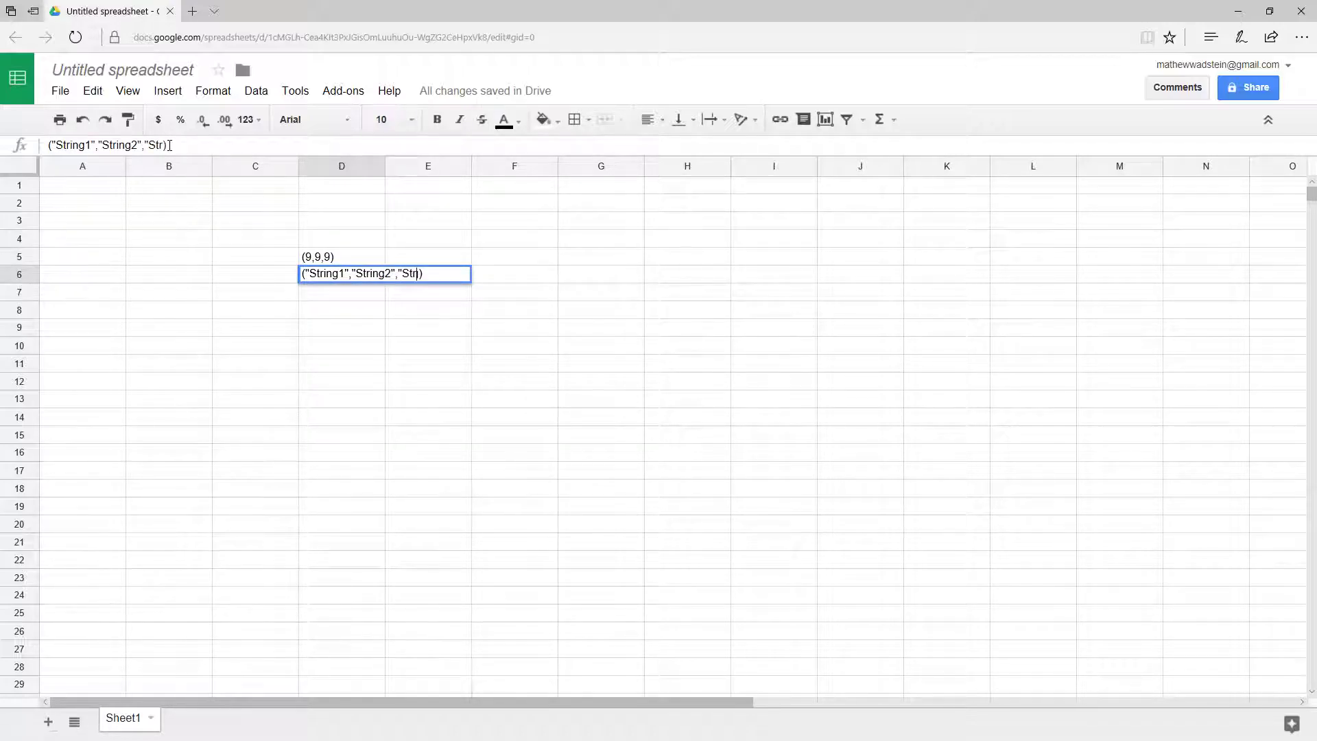
pyautogui.press('Return')
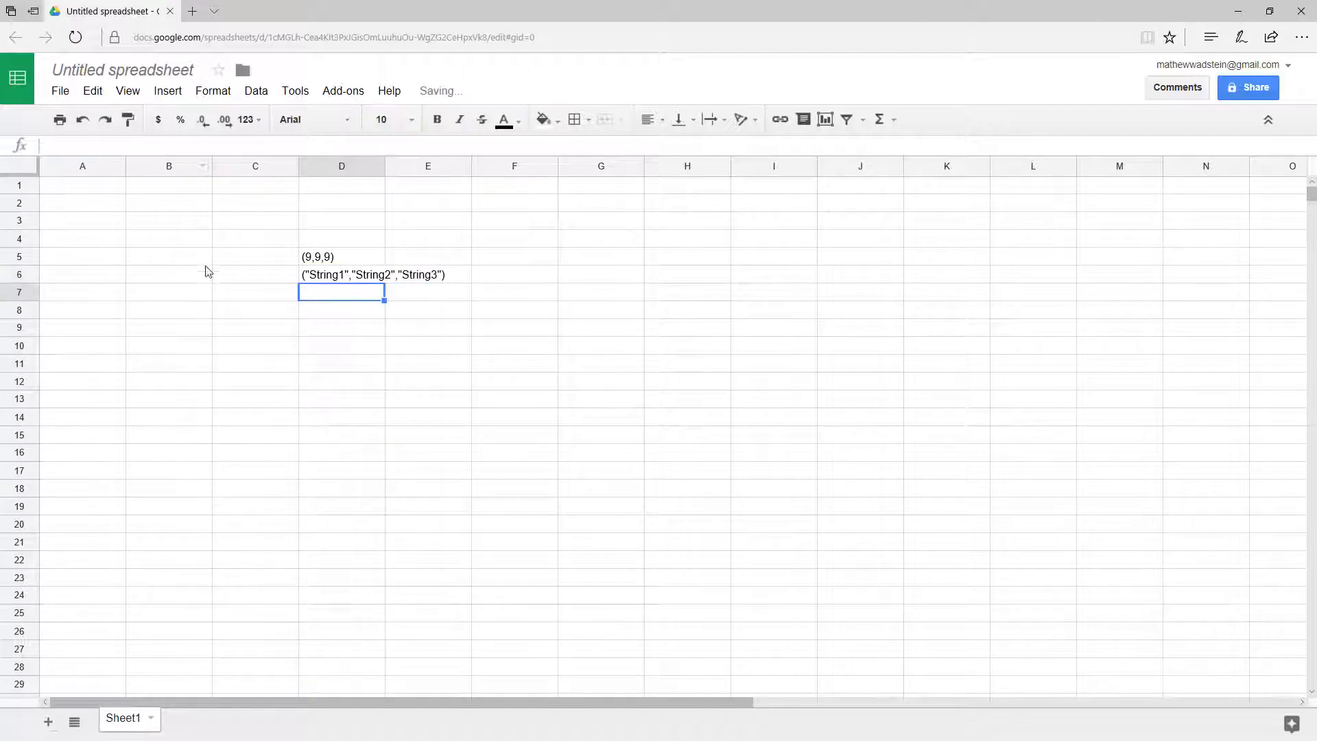
# Step: Clear the sample arrays from cells D5 and D6
pyautogui.moveTo(333, 265); pyautogui.dragTo(388, 273)
pyautogui.click(340, 299)
pyautogui.click(324, 262)
pyautogui.press('Delete')
pyautogui.click(322, 277)
pyautogui.press('Delete')
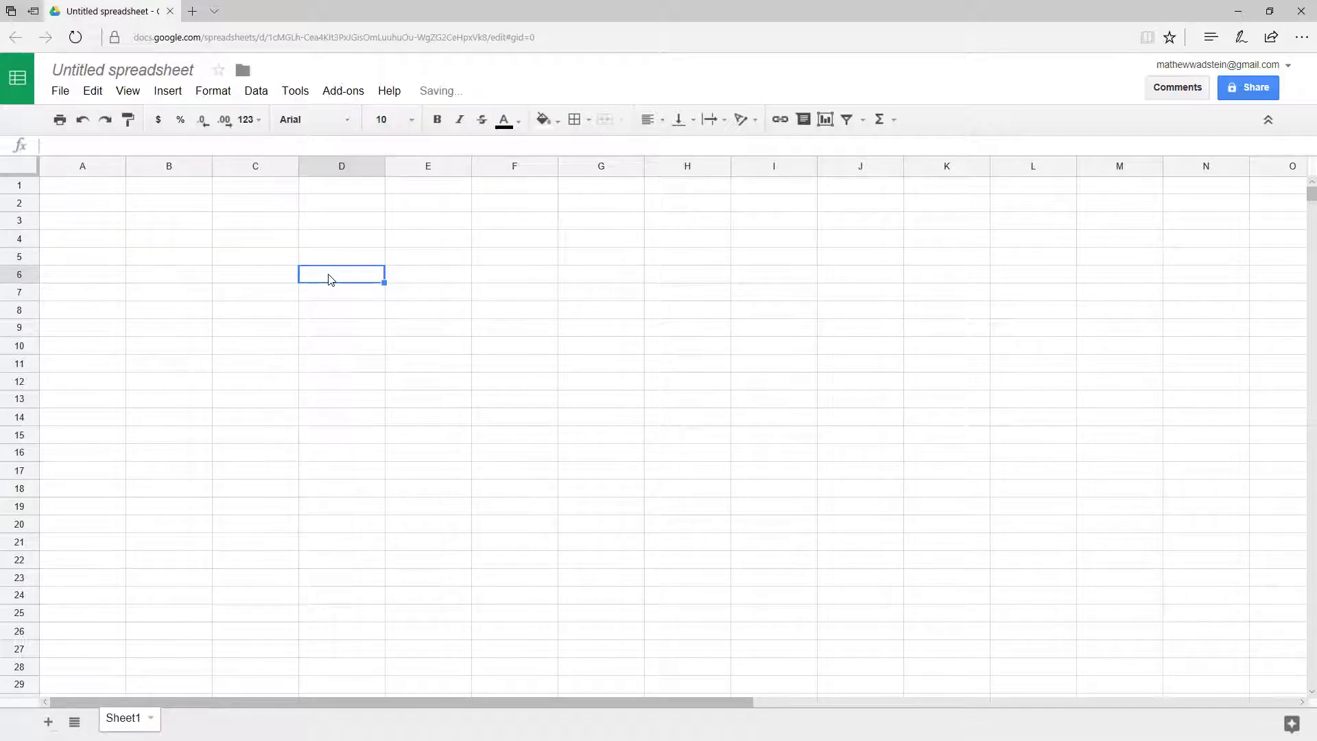
pyautogui.click(346, 299)
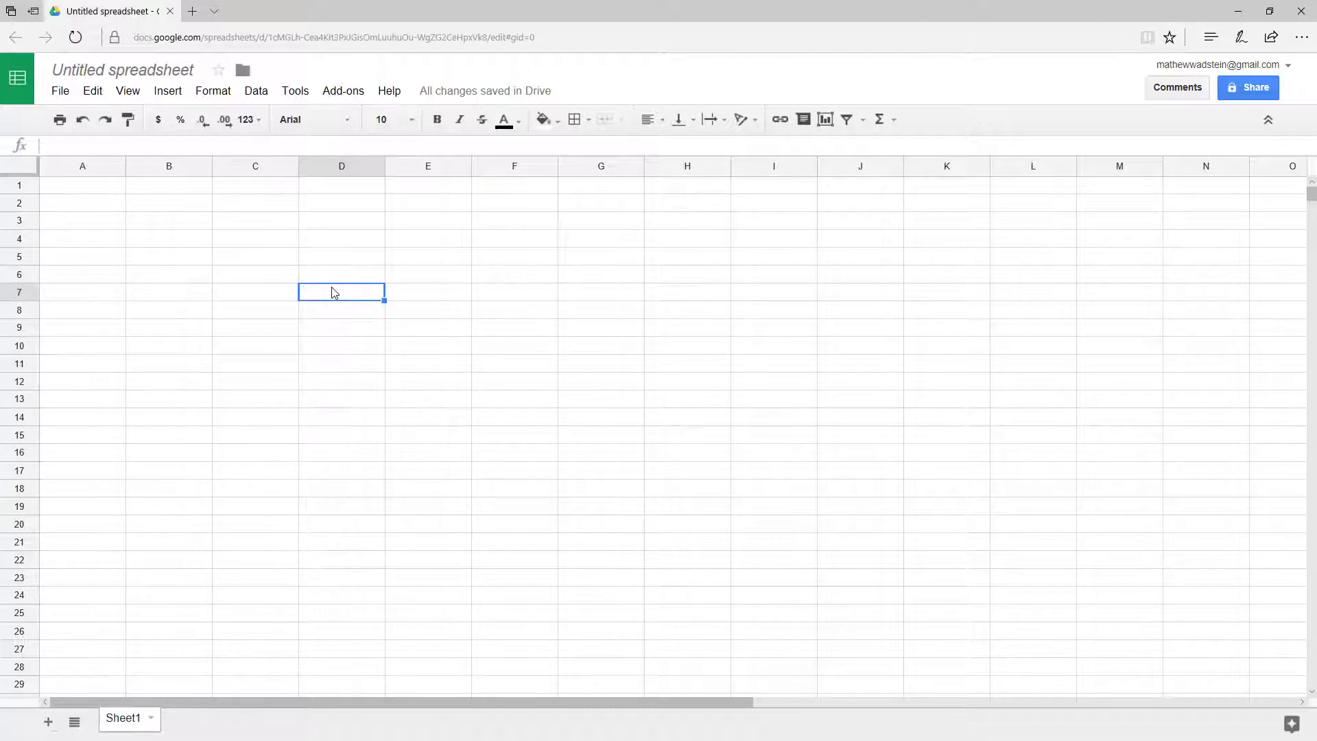
pyautogui.click(338, 309)
pyautogui.click(338, 293)
pyautogui.click(269, 291)
pyautogui.click(328, 296)
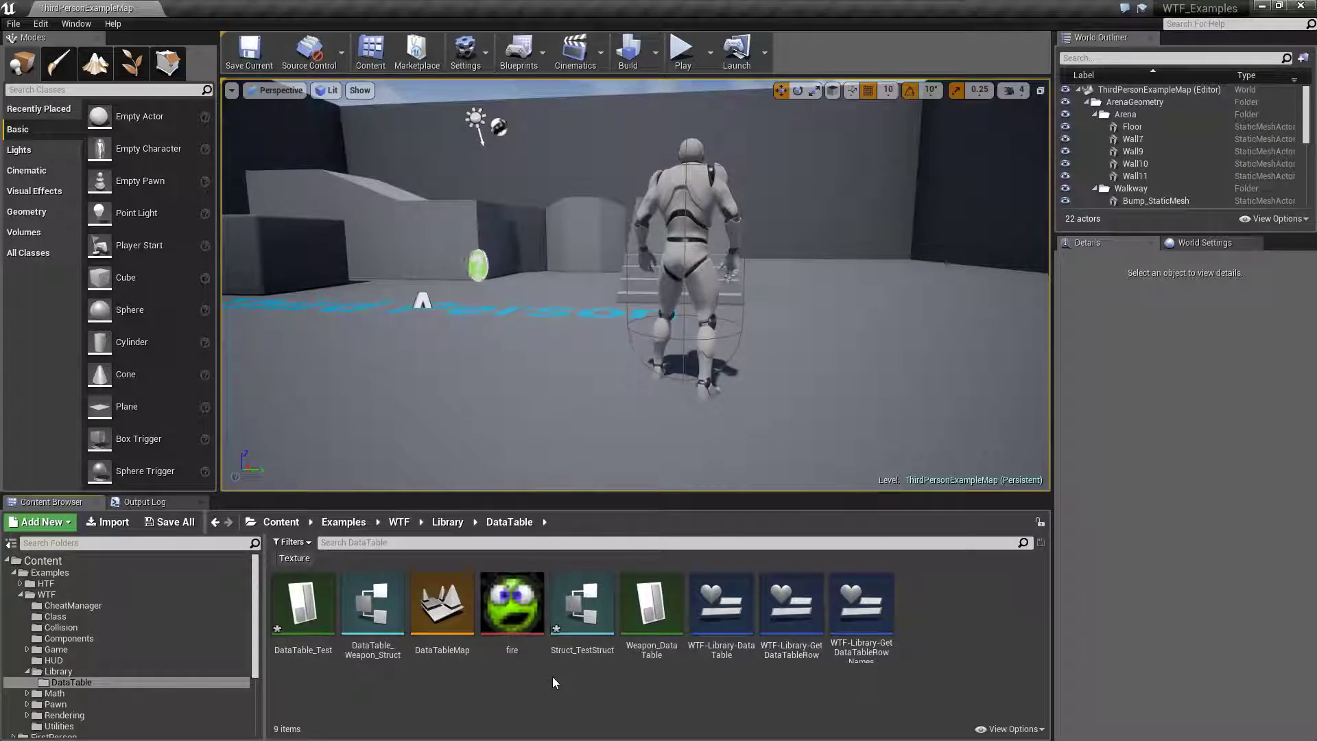
# Step: Open the DataTable_Test asset in Unreal Editor, inspect the values of its RowName row, and close it
pyautogui.click(299, 605)
pyautogui.doubleClick(300, 605)
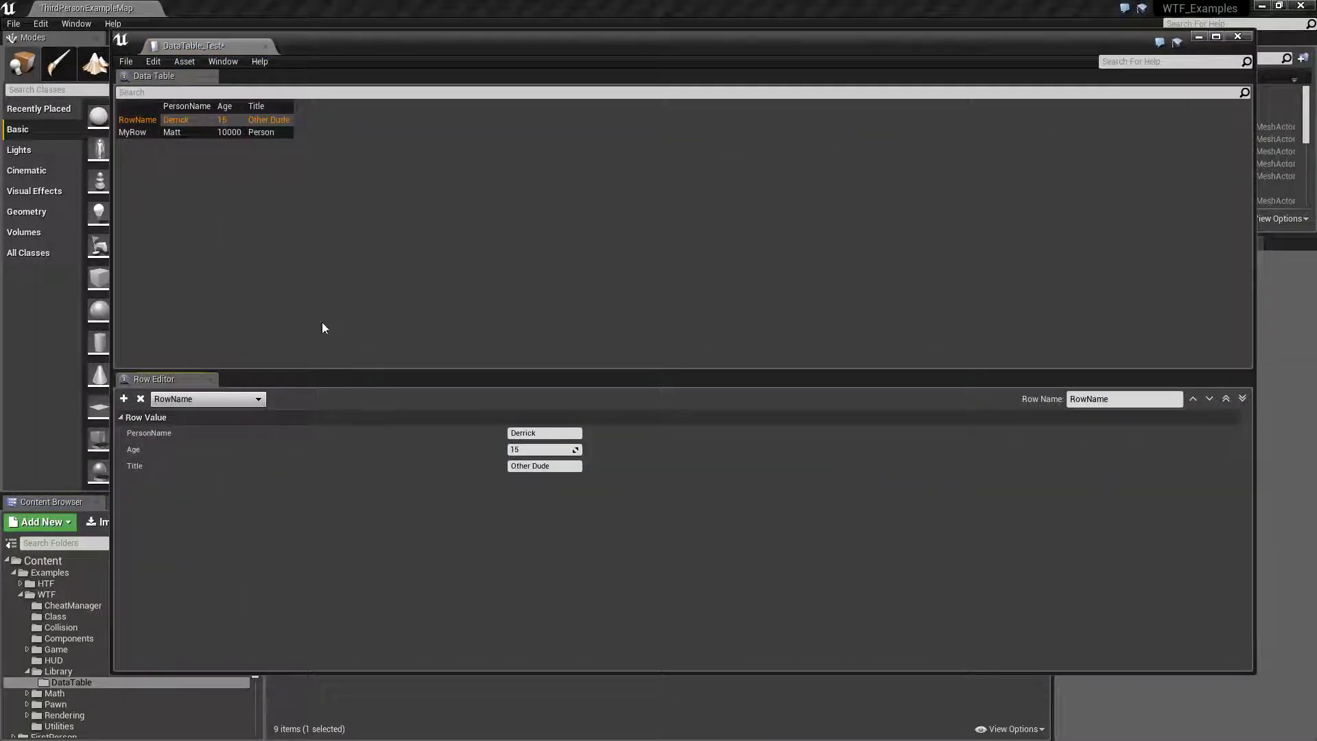
pyautogui.click(177, 119)
pyautogui.click(263, 211)
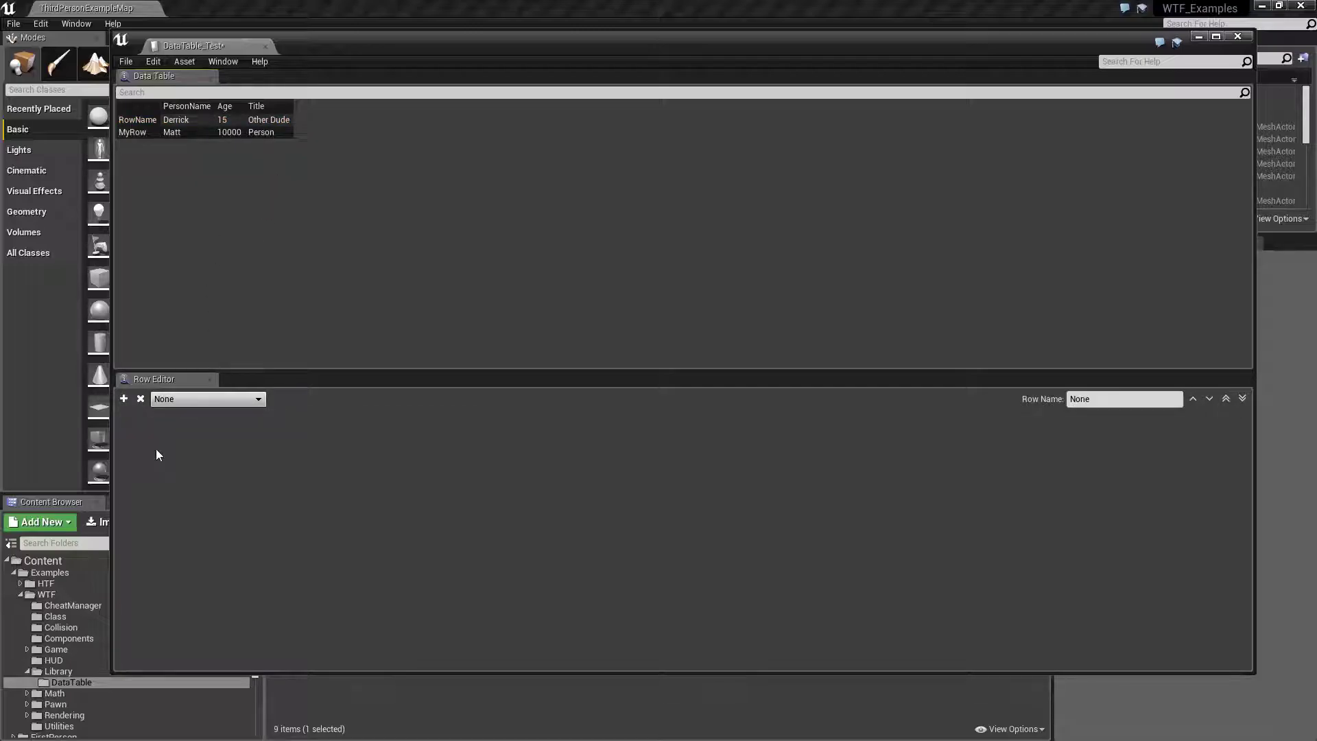
pyautogui.click(182, 120)
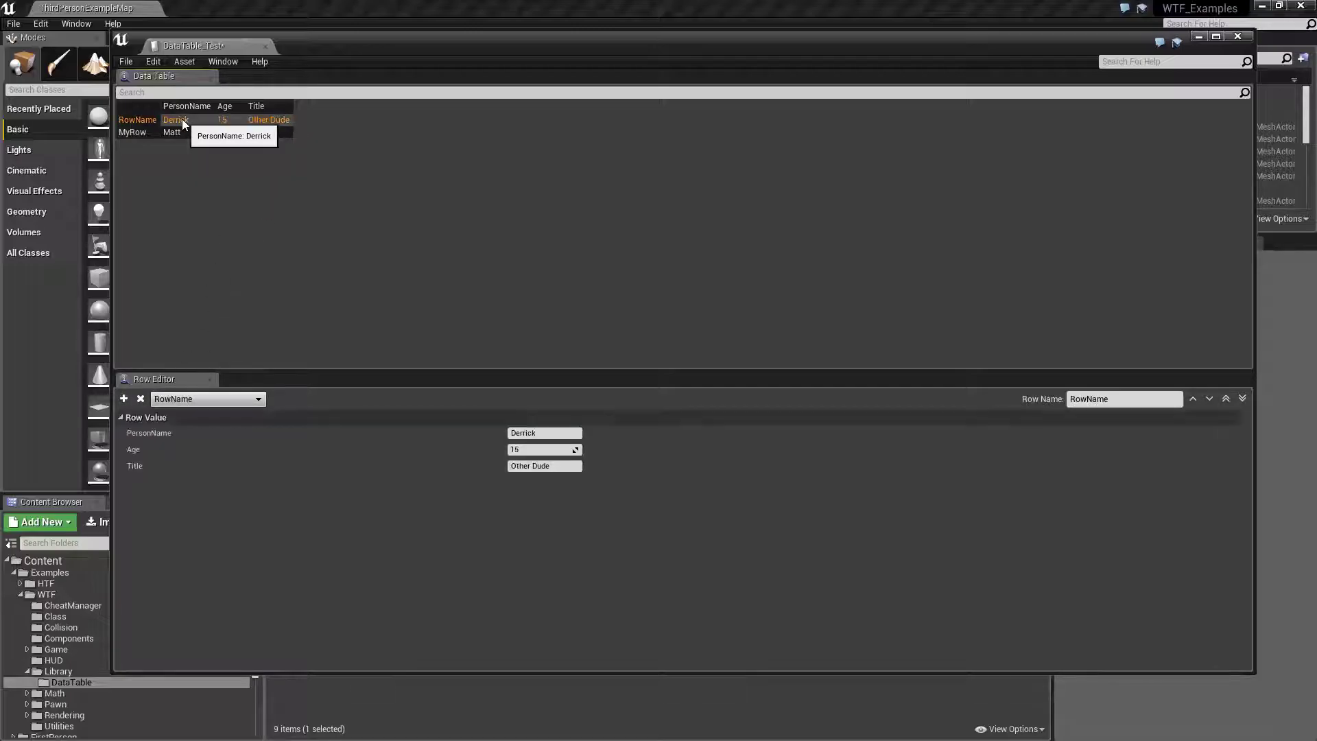
pyautogui.click(266, 50)
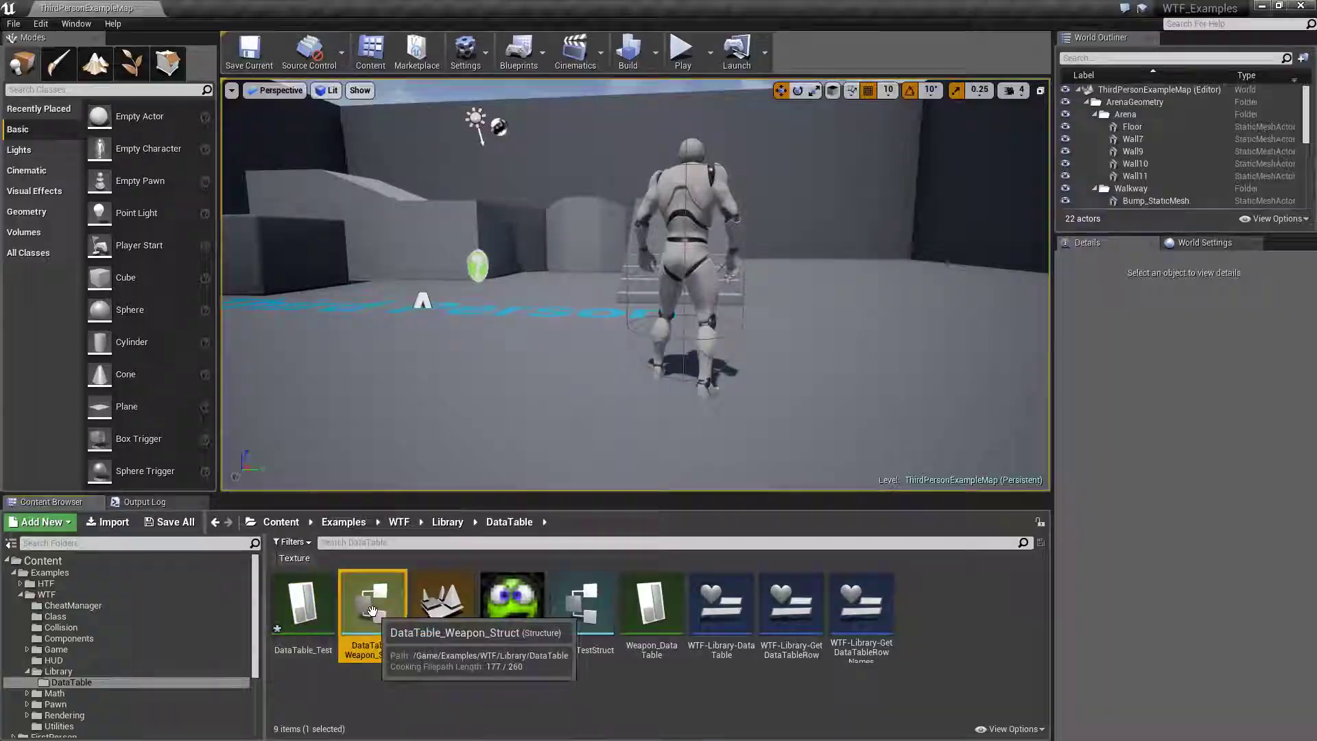
# Step: Open the Struct_TestStruct structure and add a new variable named FriendsList
pyautogui.doubleClick(373, 610)
pyautogui.click(282, 8)
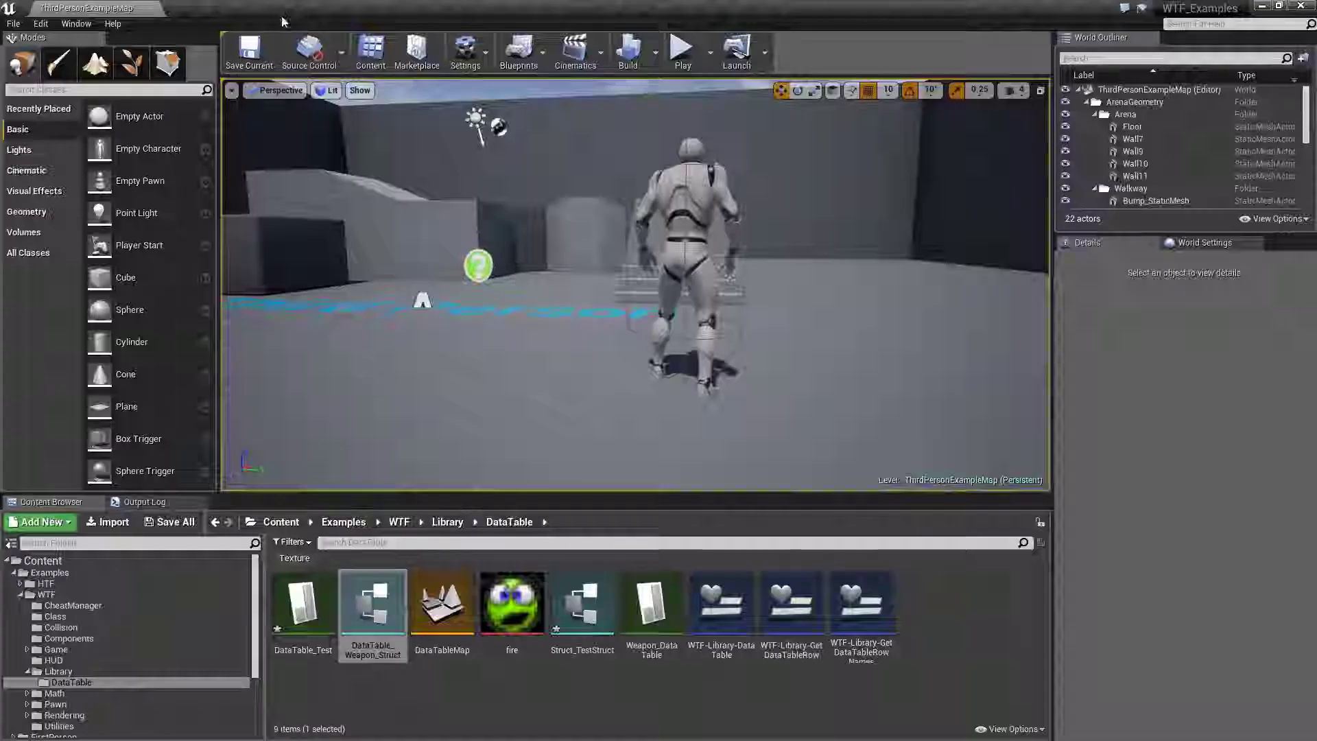
pyautogui.doubleClick(591, 617)
pyautogui.click(113, 105)
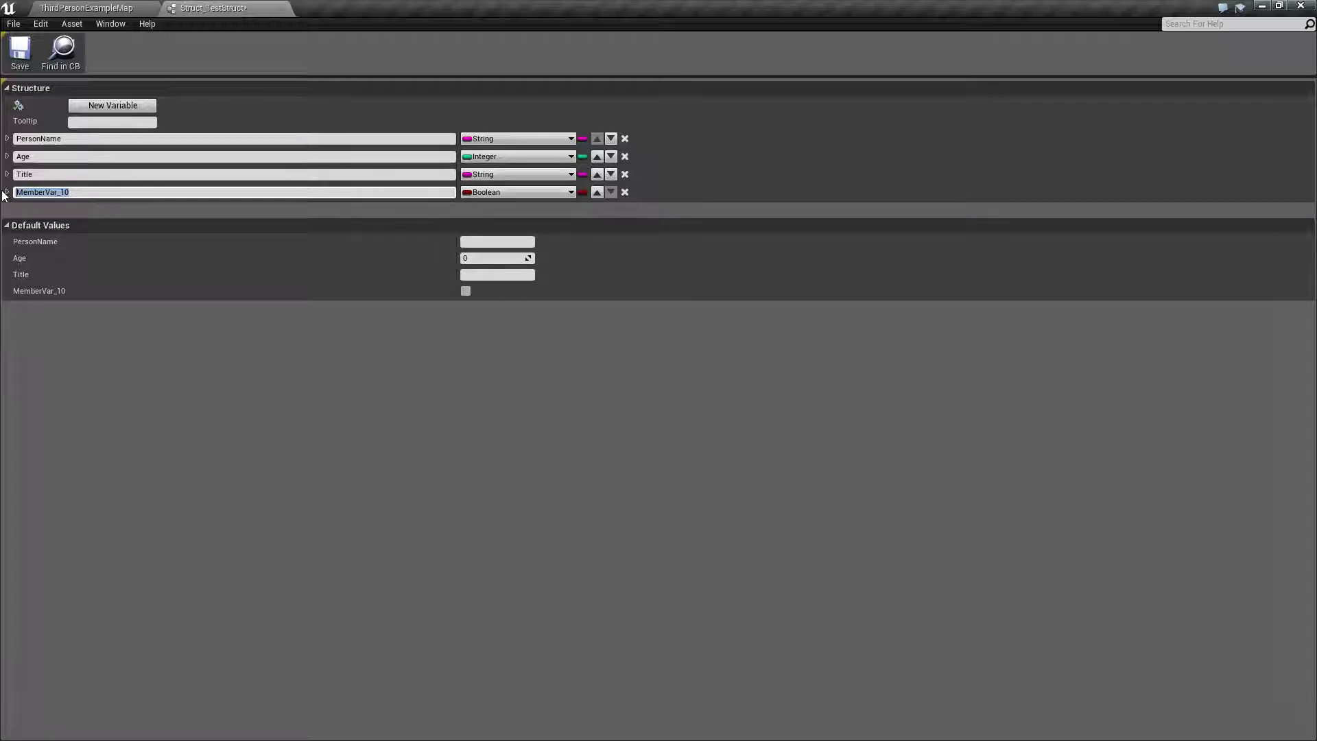
pyautogui.write('FriendsList')
pyautogui.press('Return')
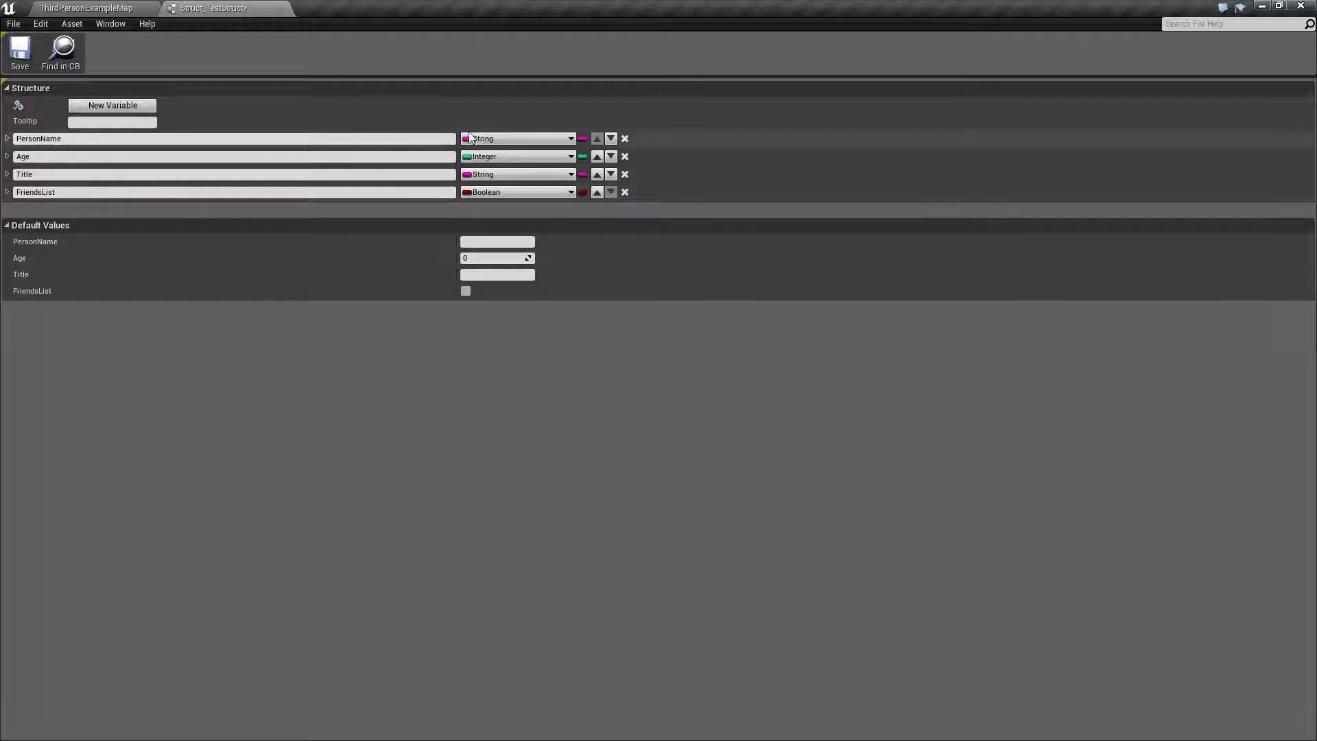
# Step: Make the FriendsList variable an array of type String, then save and close the structure
pyautogui.click(508, 192)
pyautogui.click(495, 295)
pyautogui.click(582, 192)
pyautogui.click(581, 212)
pyautogui.hotkey('ctrl', 's')
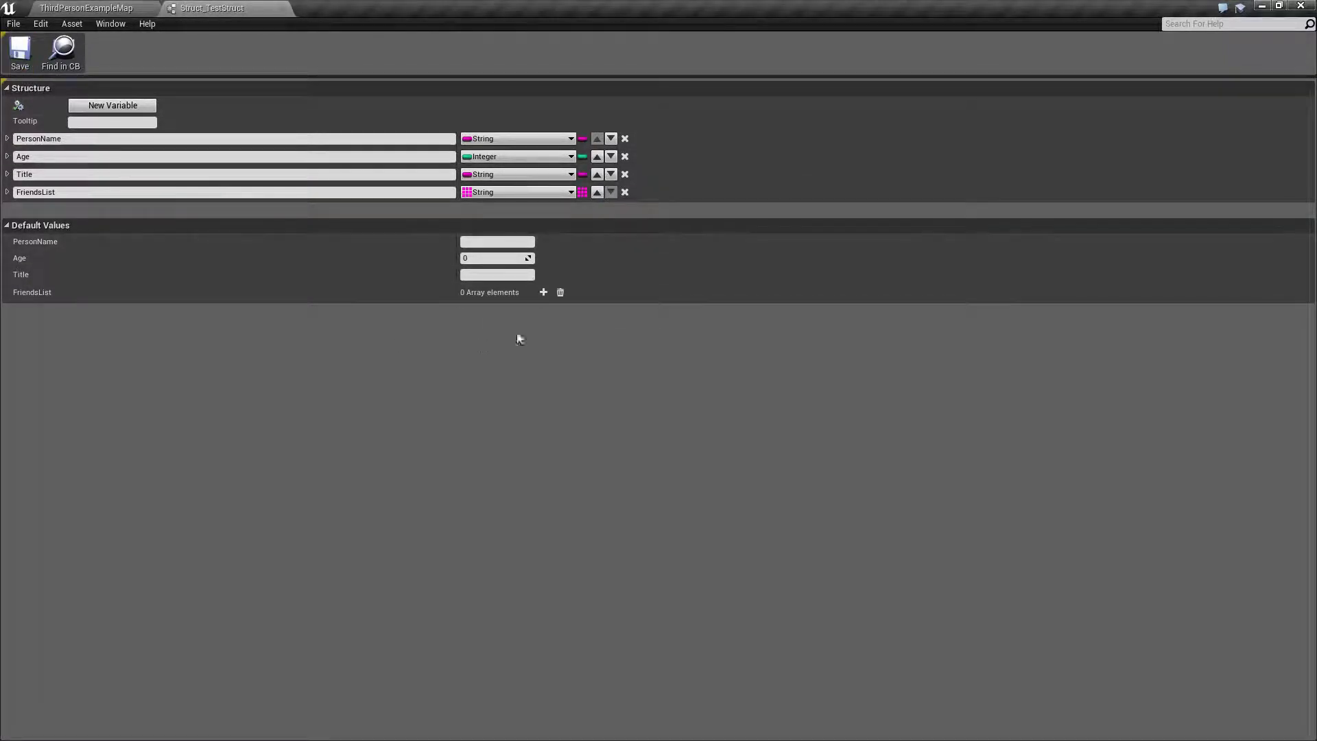
pyautogui.click(284, 8)
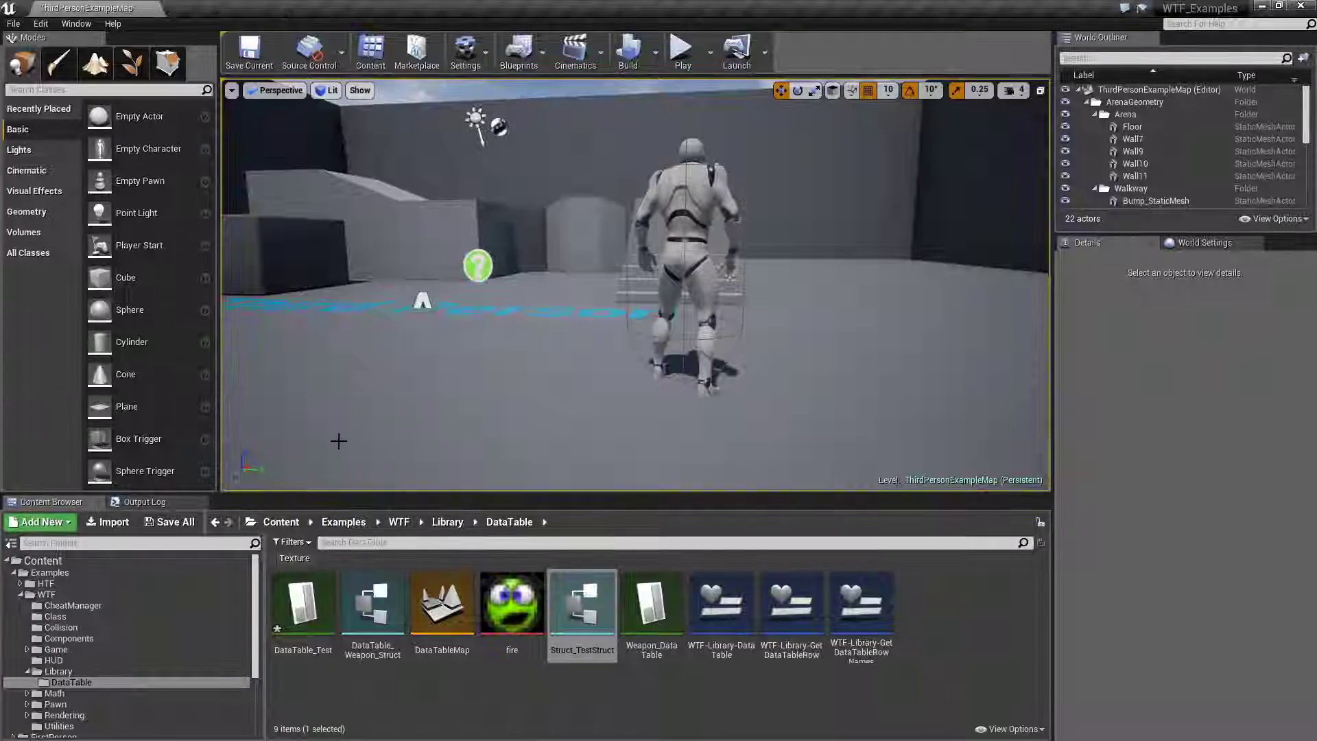
# Step: Reopen DataTable_Test and add three empty elements to the FriendsList array of the MyRow row
pyautogui.click(308, 617)
pyautogui.doubleClick(308, 617)
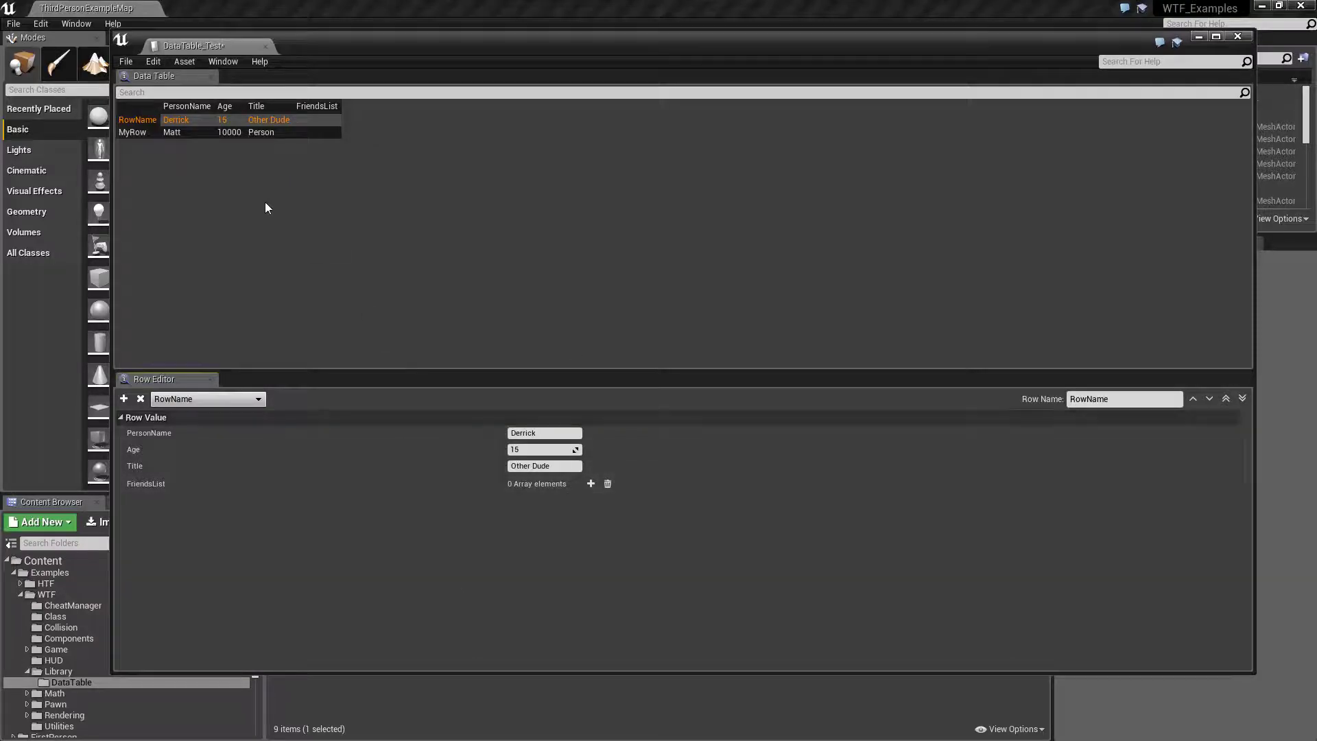
pyautogui.click(294, 132)
pyautogui.click(297, 124)
pyautogui.click(299, 133)
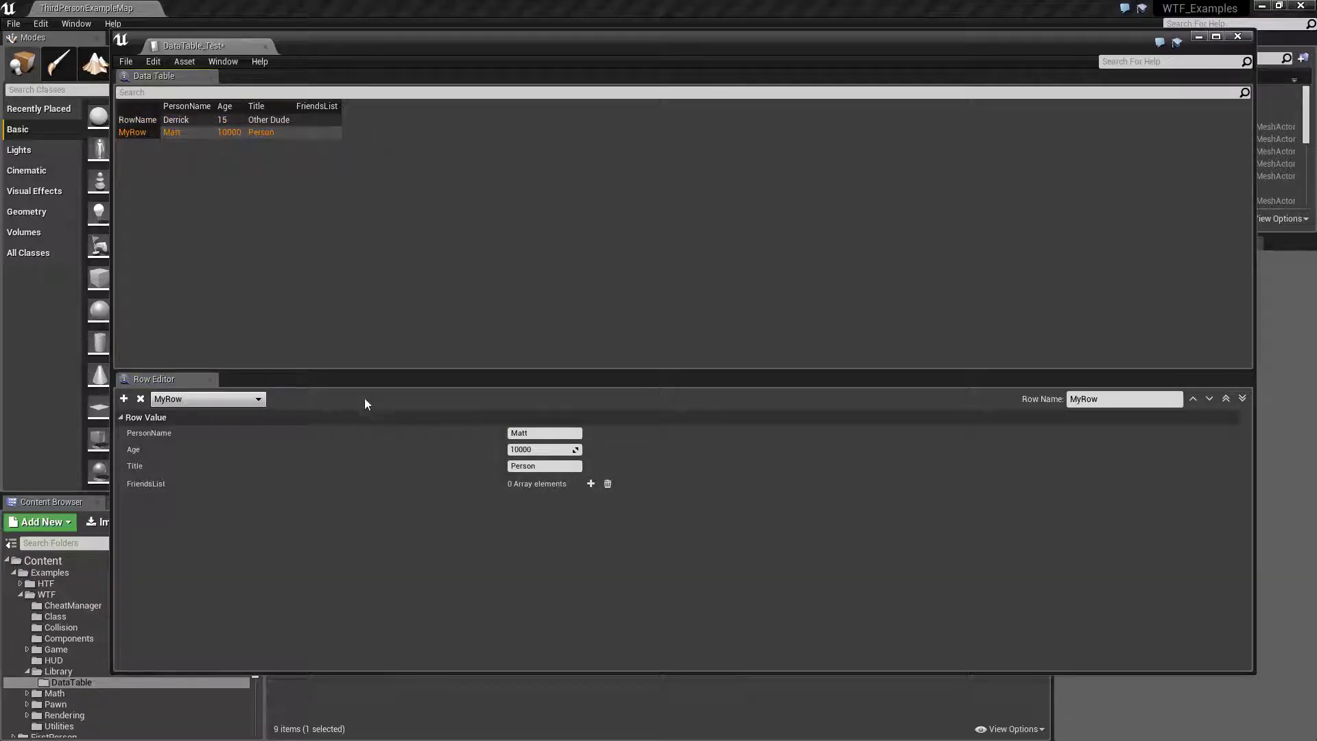
pyautogui.click(591, 484)
pyautogui.click(590, 484)
pyautogui.click(591, 483)
# Step: Fill the three FriendsList elements of MyRow with one friend's first name each, and close the data table
pyautogui.click(524, 502)
pyautogui.write('Larry","Moe')
pyautogui.press('Tab')
pyautogui.write('C')
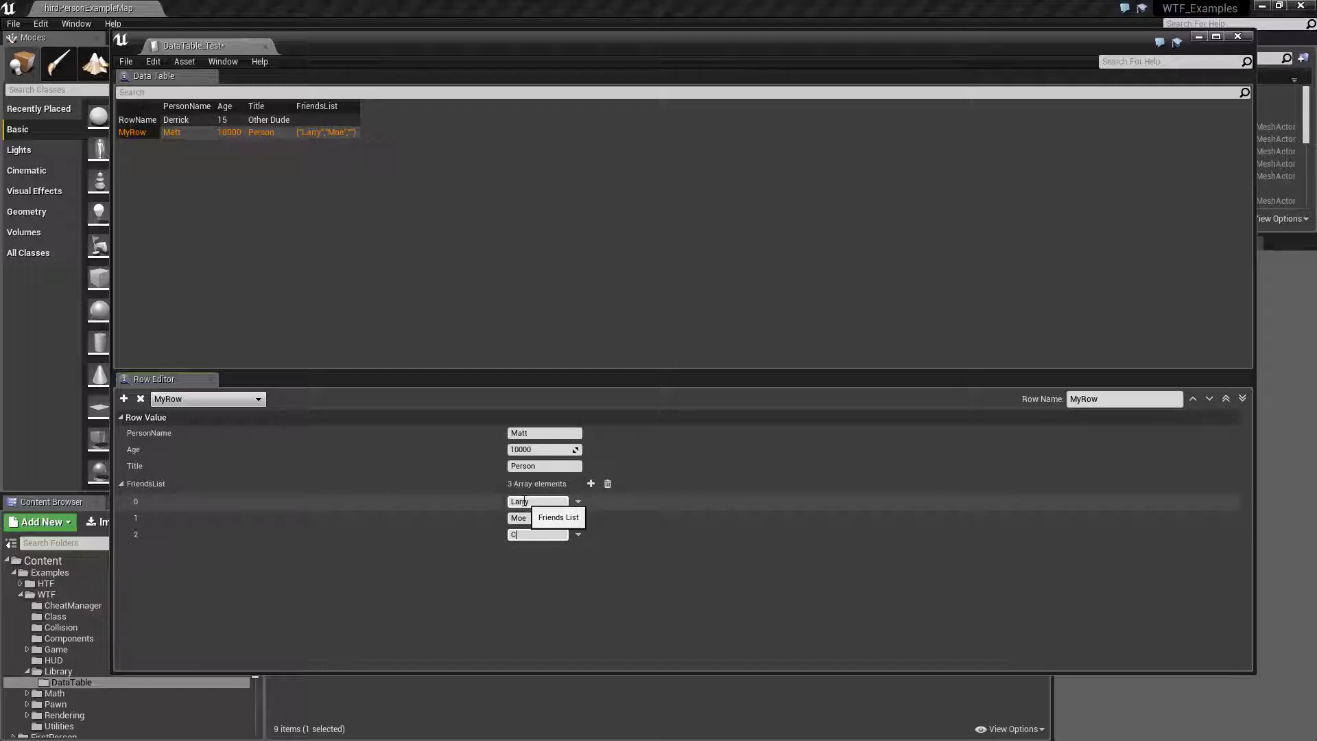
pyautogui.write('urly')
pyautogui.press('Return')
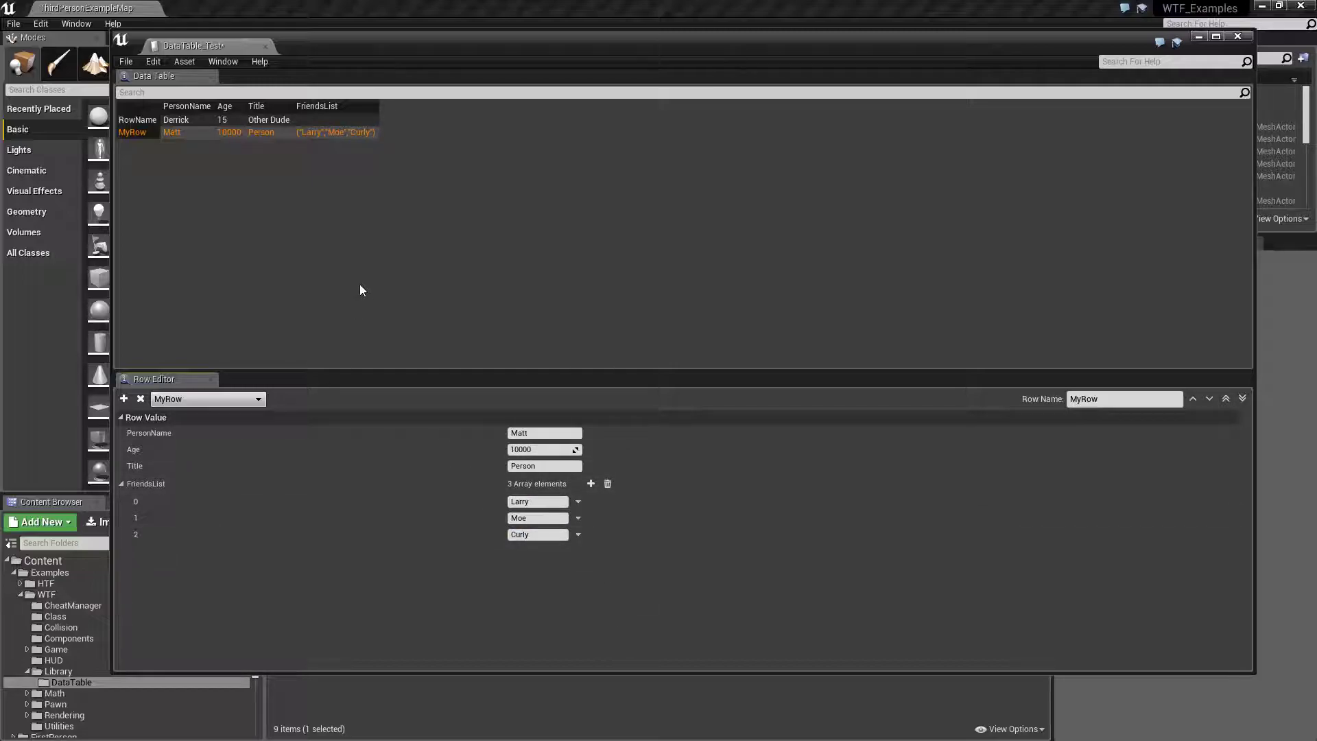
pyautogui.click(263, 46)
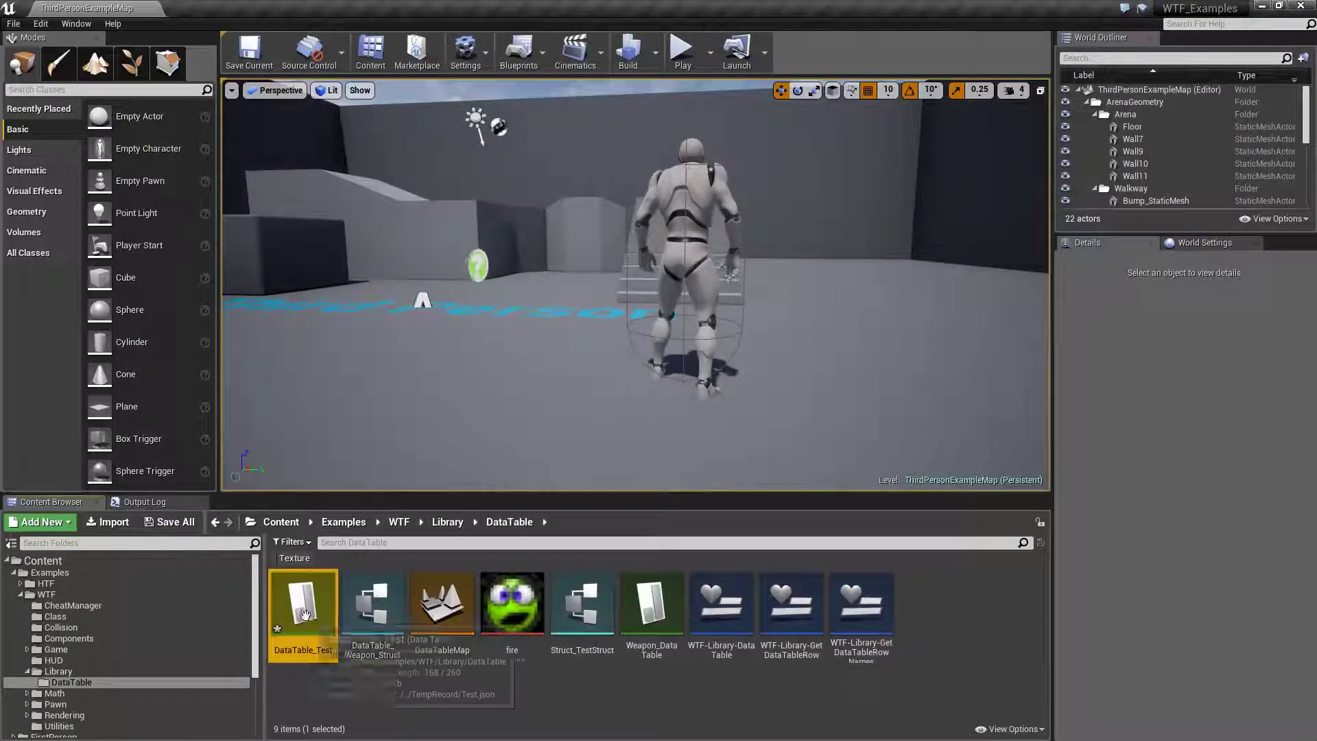
# Step: Export DataTable_Test as CSV to the TempRecord folder, overwriting the existing Test.csv
pyautogui.rightClick(304, 613)
pyautogui.click(360, 209)
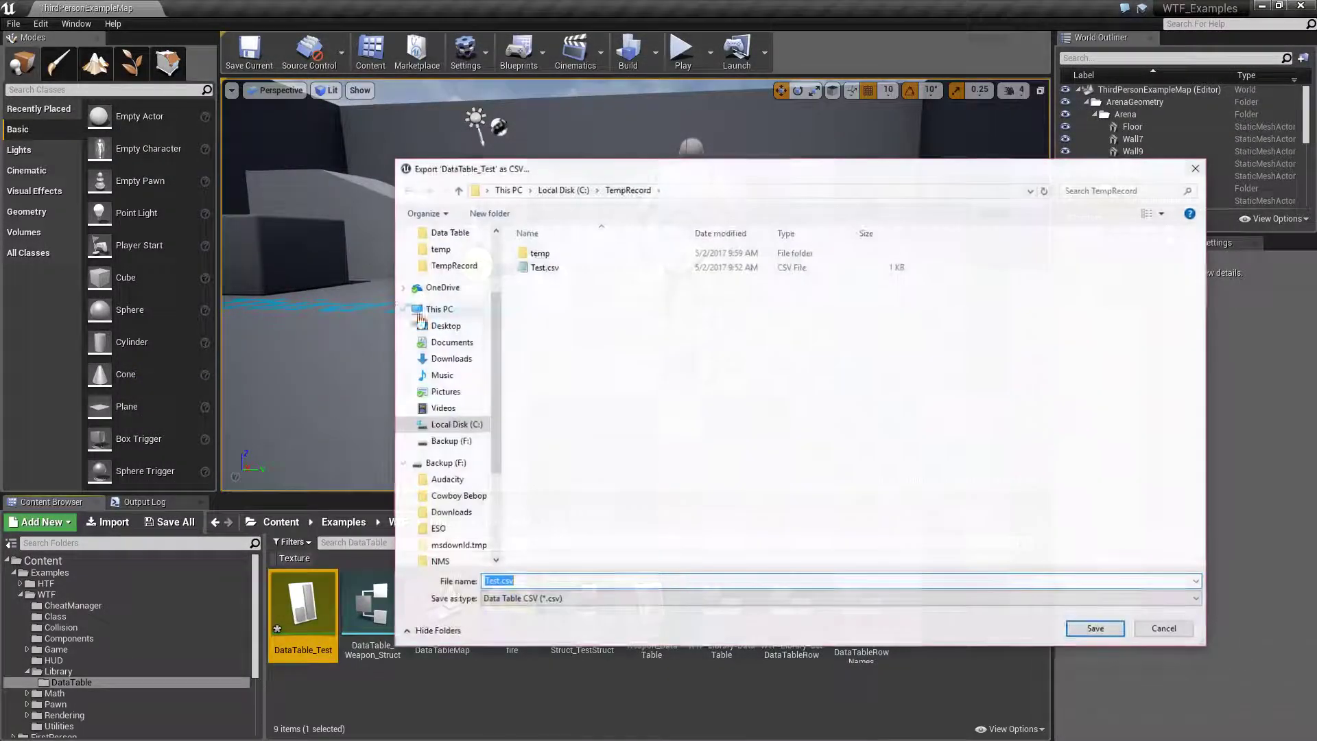
pyautogui.doubleClick(538, 269)
pyautogui.click(692, 377)
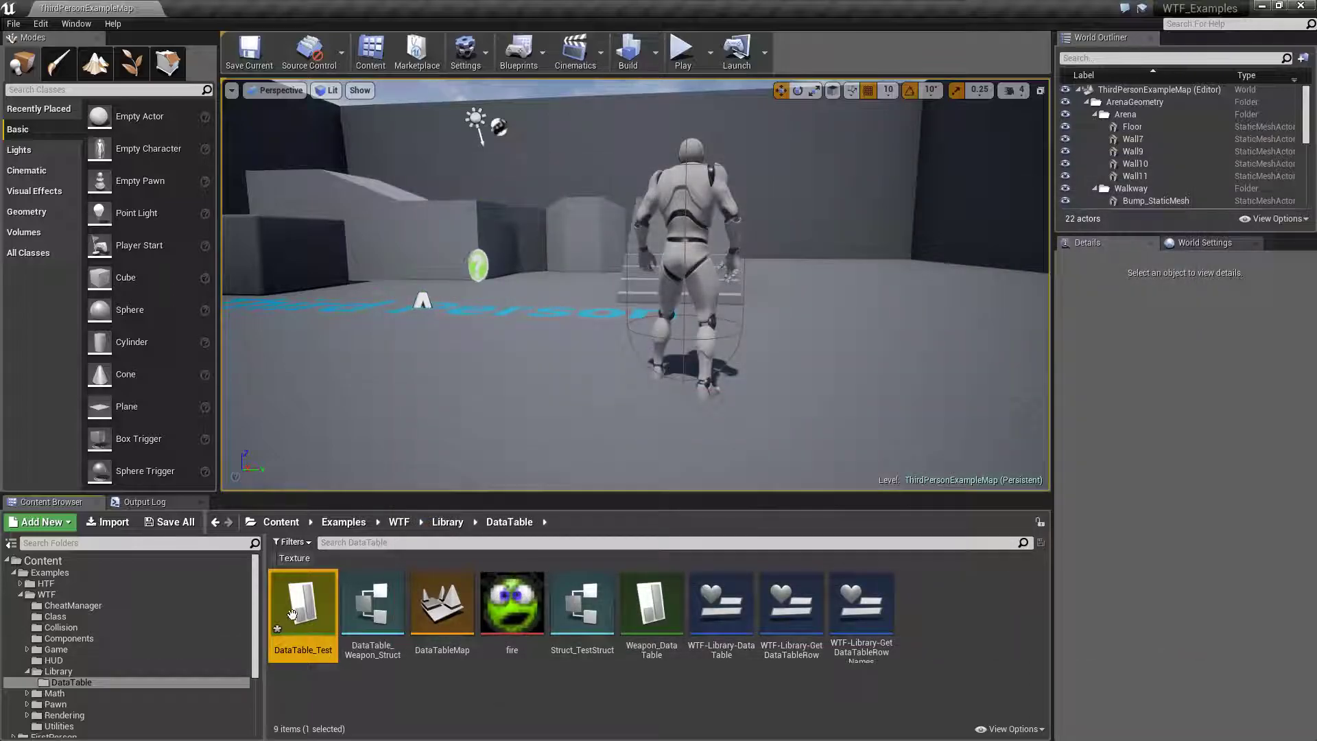
# Step: Export DataTable_Test as JSON to the TempRecord folder, overwriting the existing Test.json
pyautogui.rightClick(303, 607)
pyautogui.click(340, 225)
pyautogui.doubleClick(548, 268)
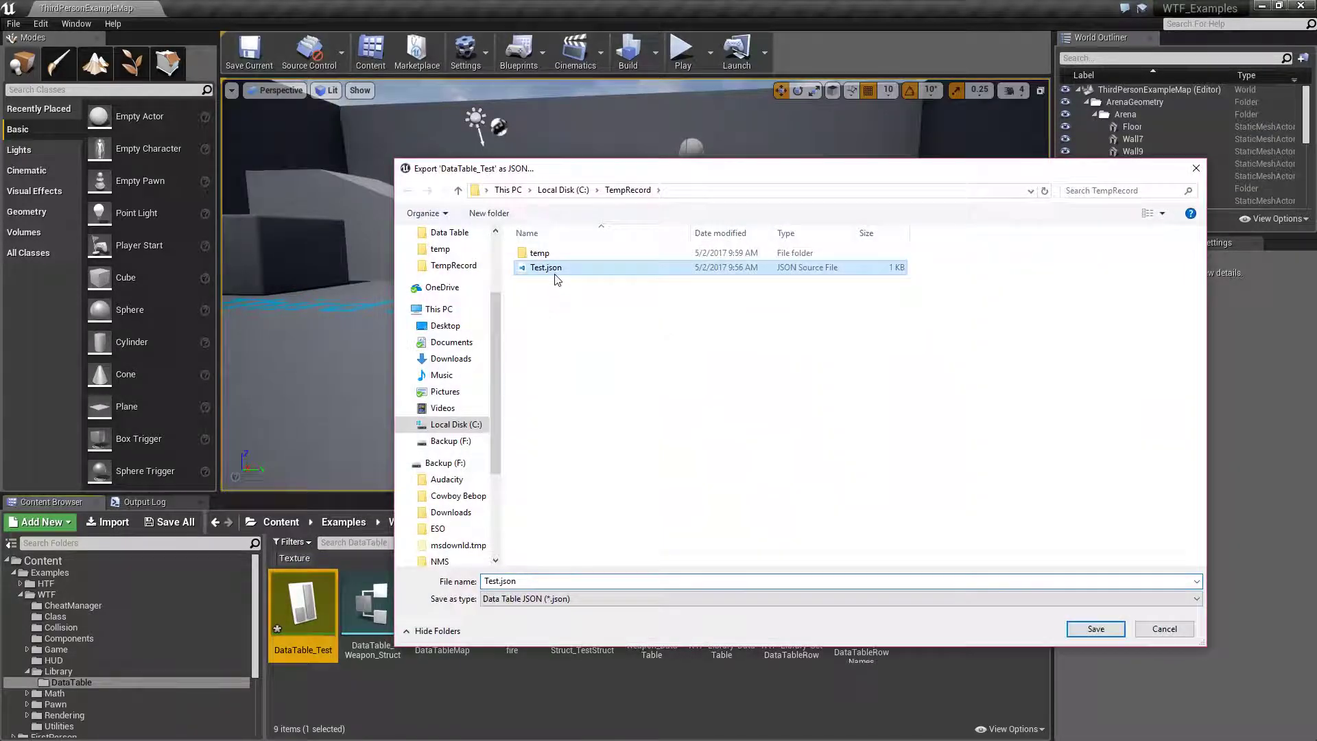
pyautogui.click(692, 377)
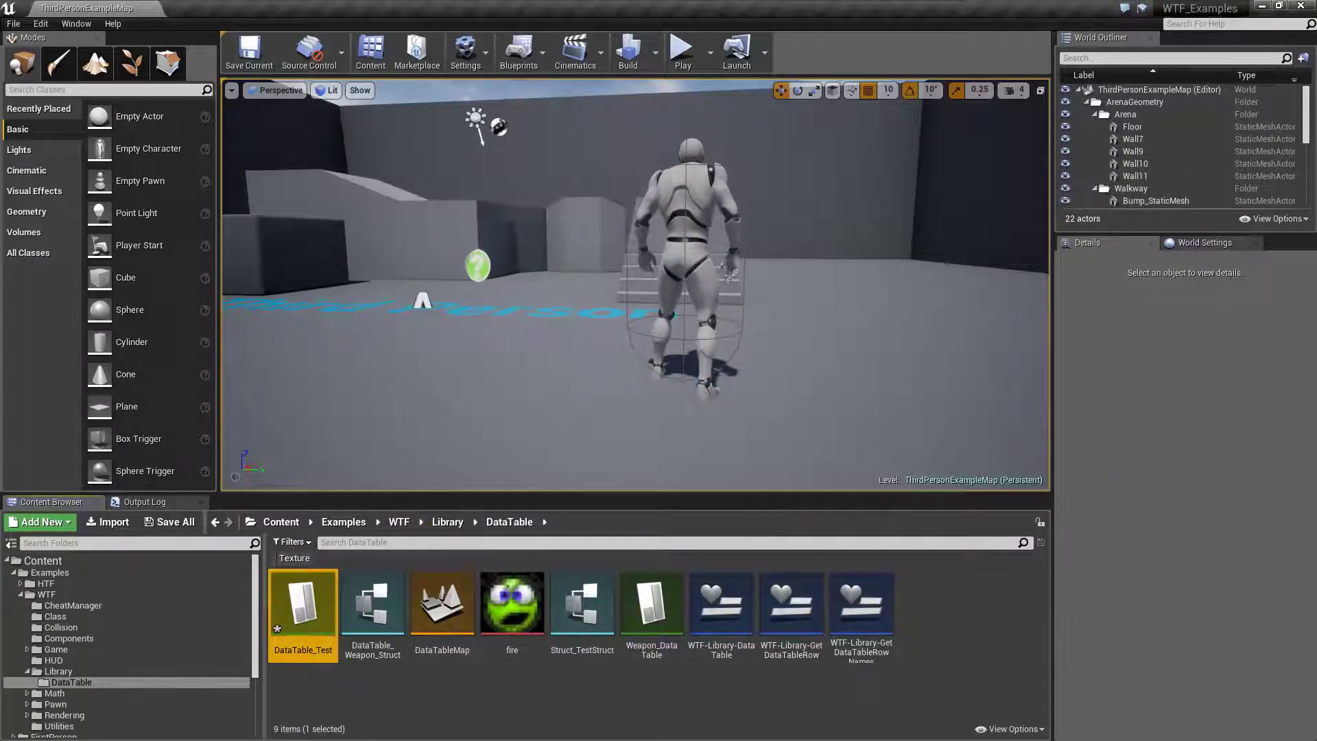
# Step: Switch away from Unreal Editor and open the exported Test.json in Visual Studio Code
pyautogui.hotkey('alt', 'Tab')
pyautogui.click(714, 207)
pyautogui.moveTo(789, 168); pyautogui.dragTo(687, 208)
pyautogui.doubleClick(529, 317)
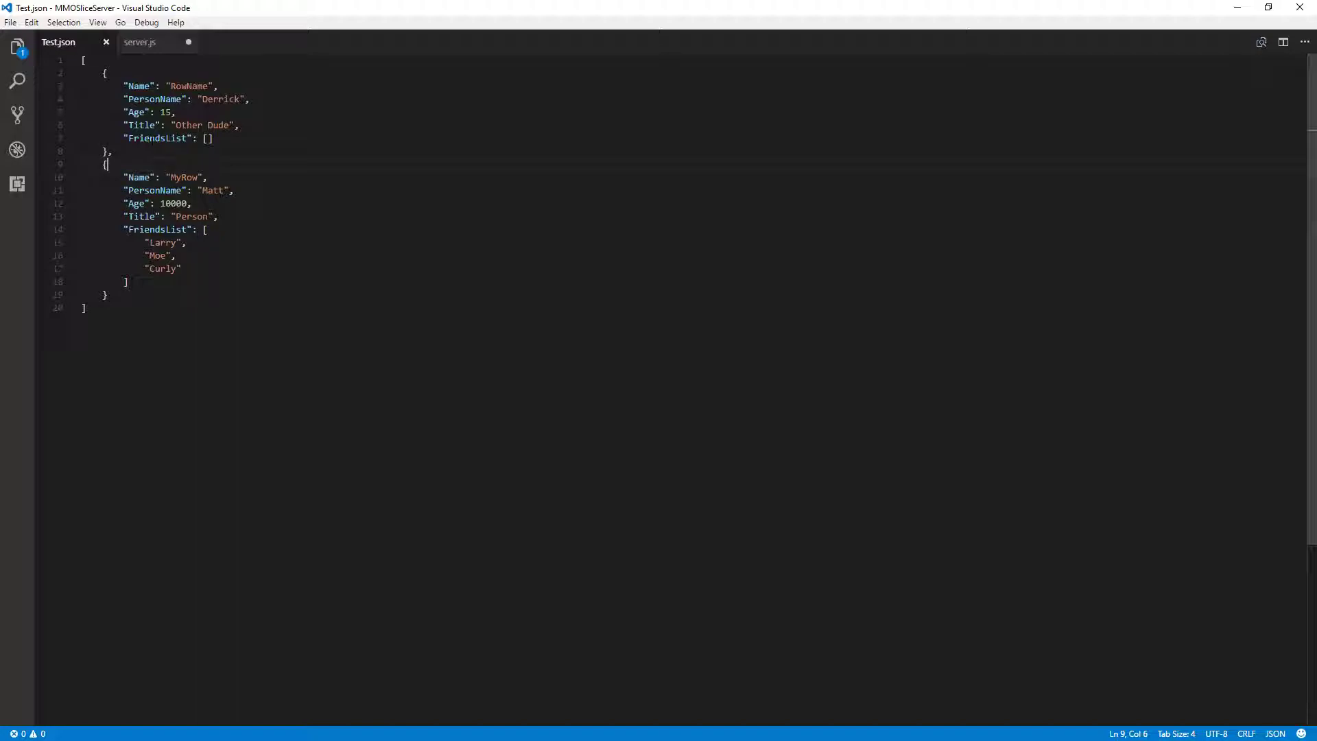
# Step: Examine how the FriendsList array of MyRow is written in Test.json, compared with the empty array of the other row
pyautogui.click(145, 229)
pyautogui.click(208, 230)
pyautogui.moveTo(165, 243); pyautogui.dragTo(217, 138)
pyautogui.click(194, 269)
pyautogui.doubleClick(125, 125)
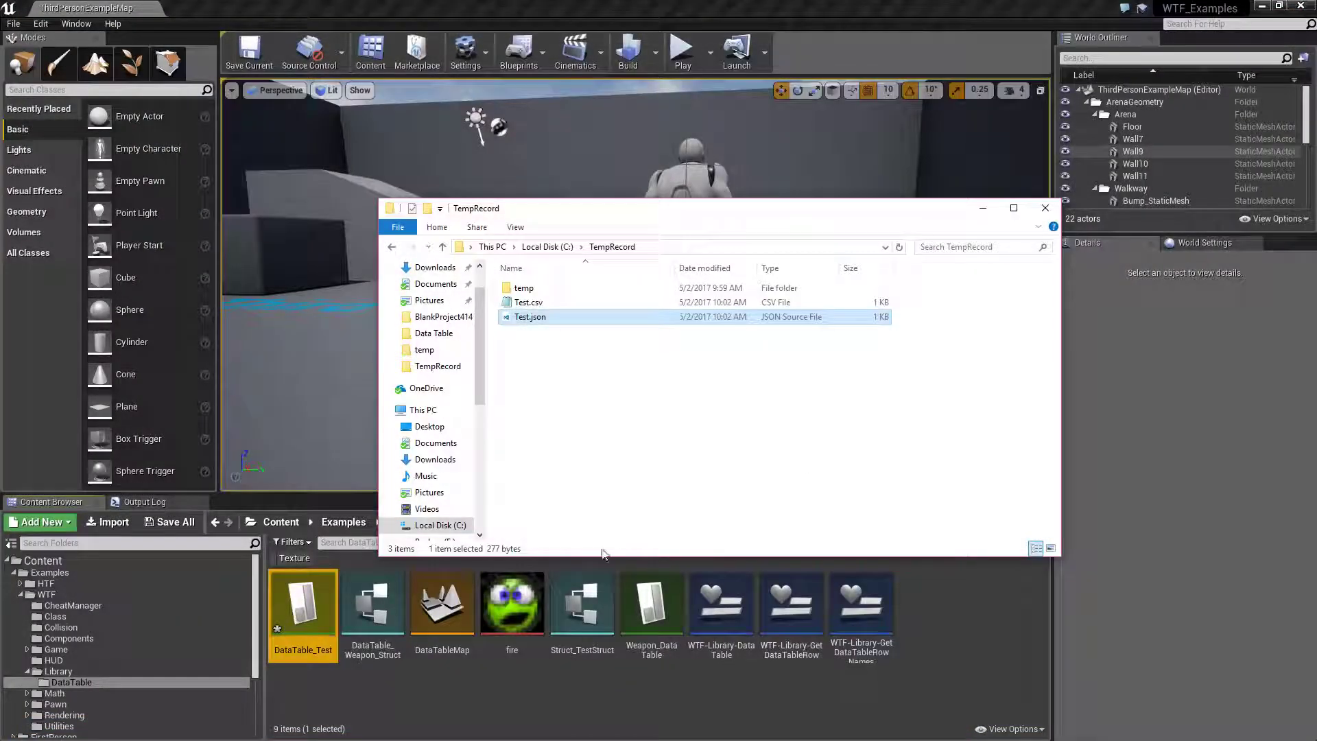
# Step: Open Test.csv from the TempRecord folder in Notepad, examine how the FriendsList array is written, and close the file
pyautogui.doubleClick(532, 308)
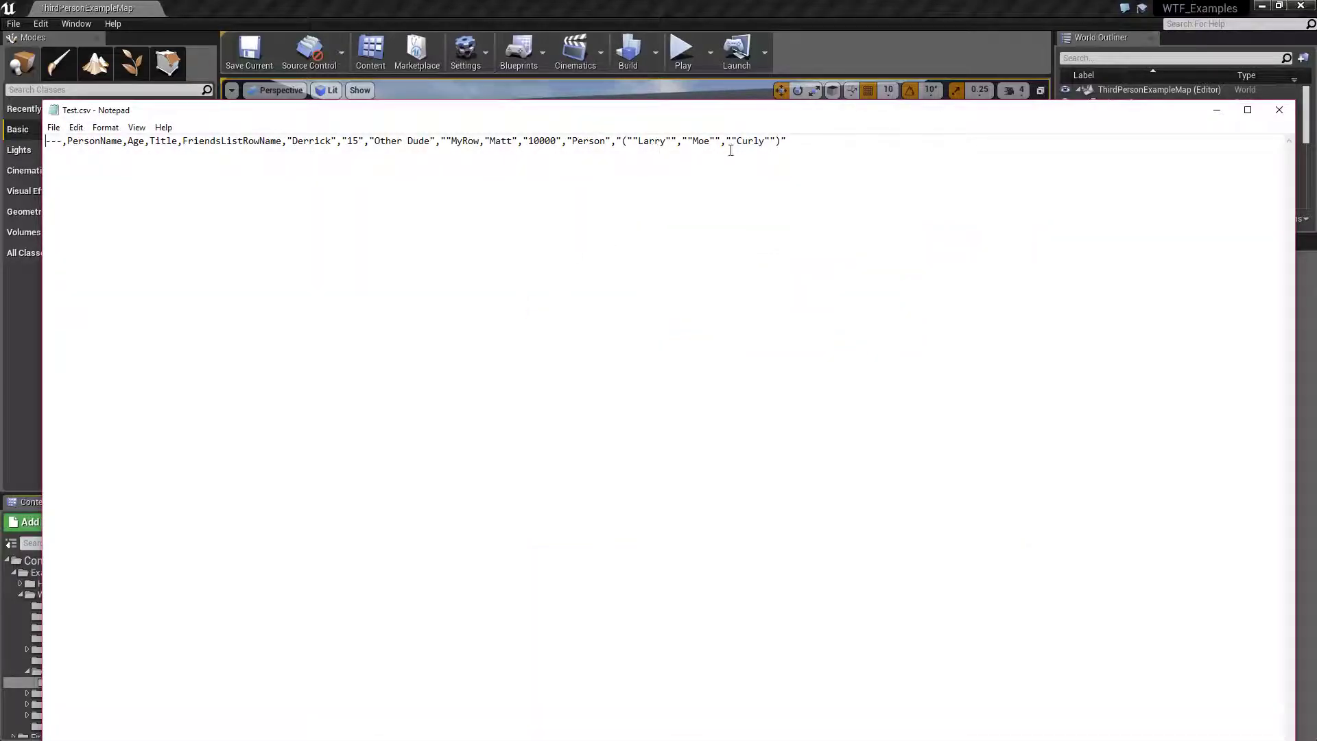
pyautogui.moveTo(791, 143); pyautogui.dragTo(617, 143)
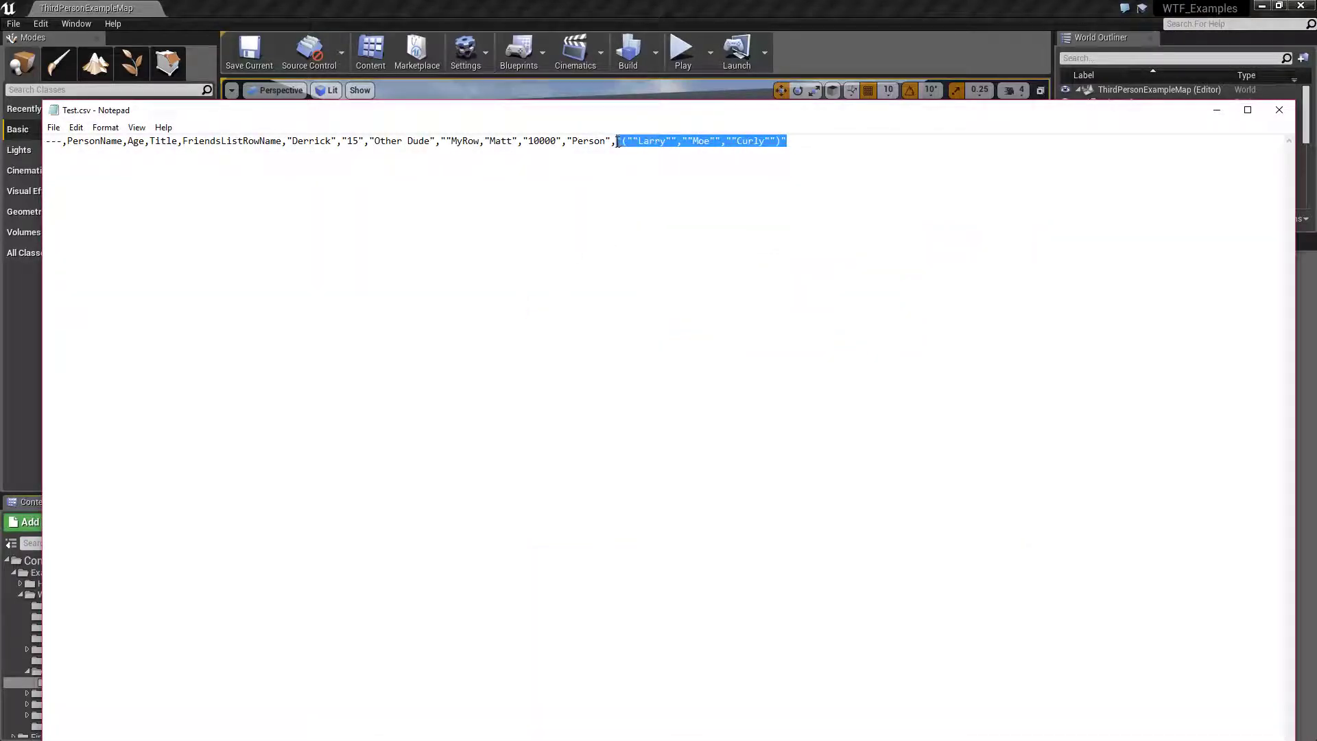
pyautogui.click(640, 205)
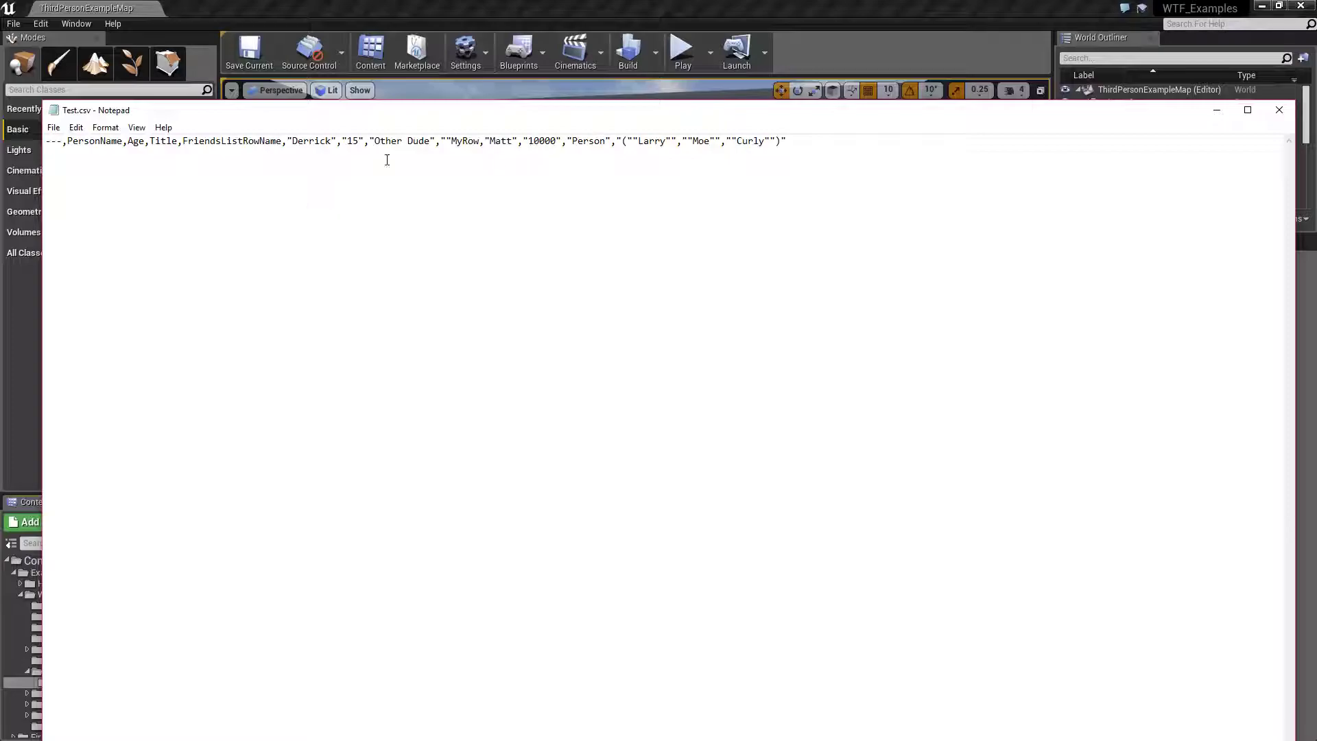
pyautogui.click(1280, 109)
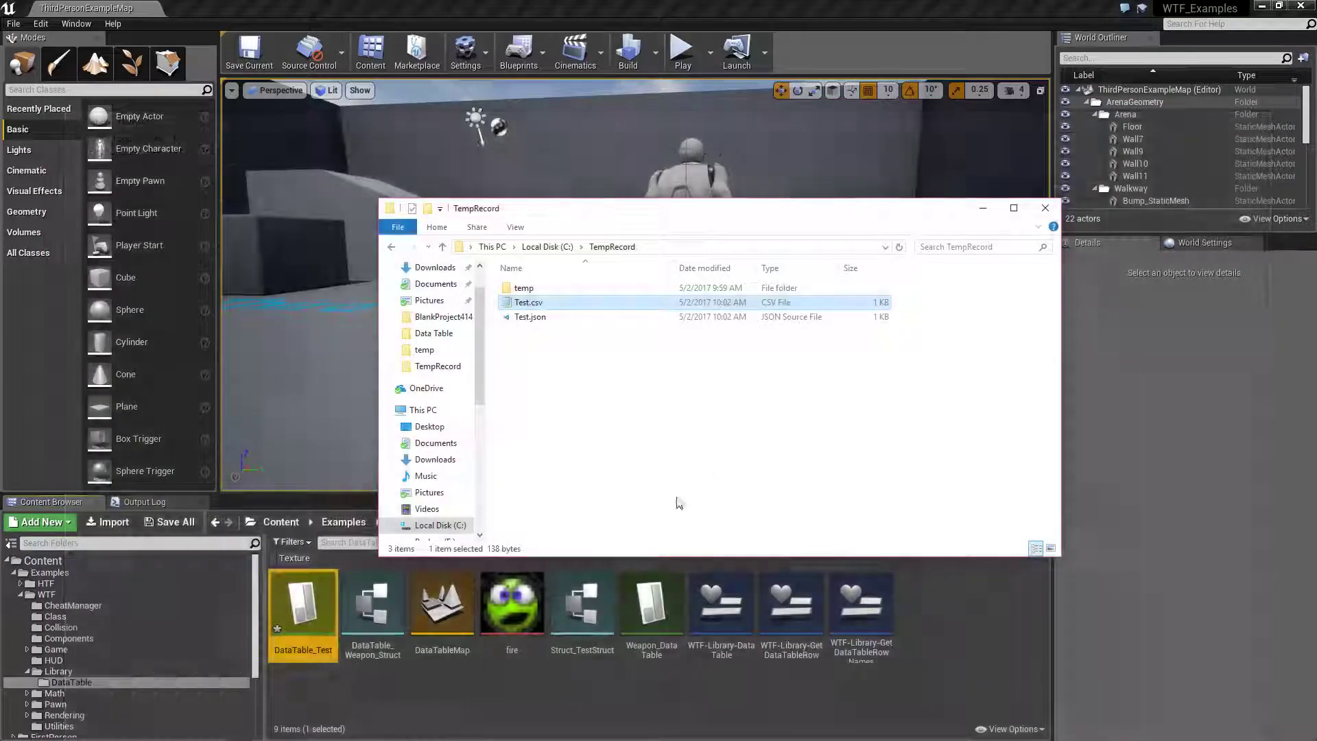
pyautogui.click(561, 378)
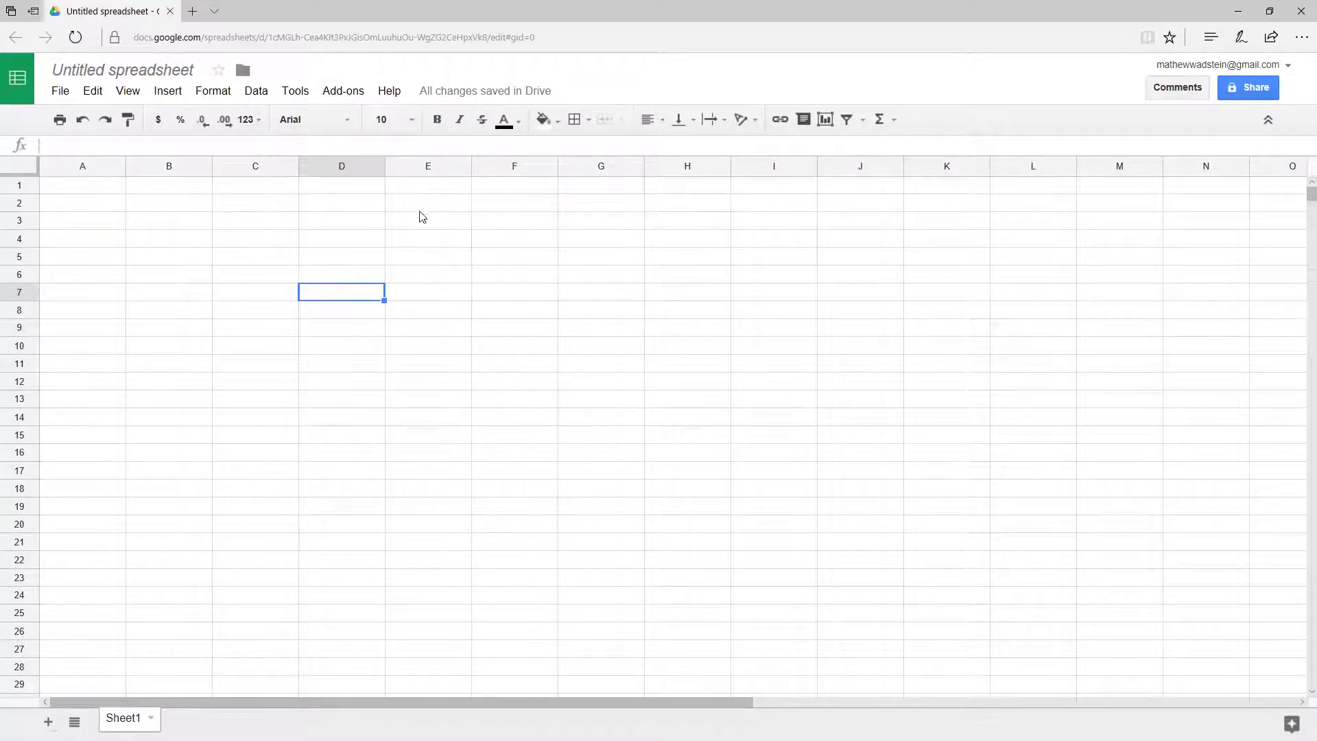
# Step: In Google Sheets, import Test.csv from C:\TempRecord as a new spreadsheet with automatic separator detection, and open it
pyautogui.click(62, 93)
pyautogui.click(103, 291)
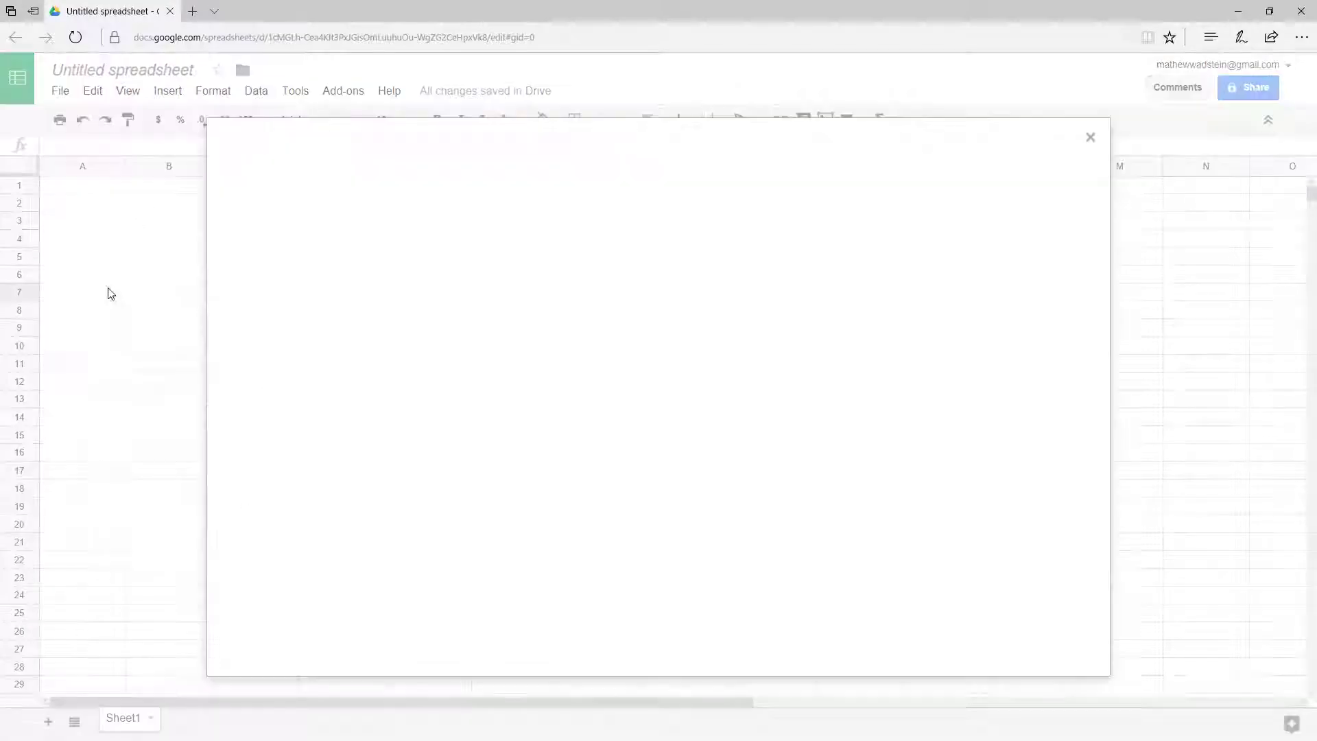
pyautogui.click(521, 187)
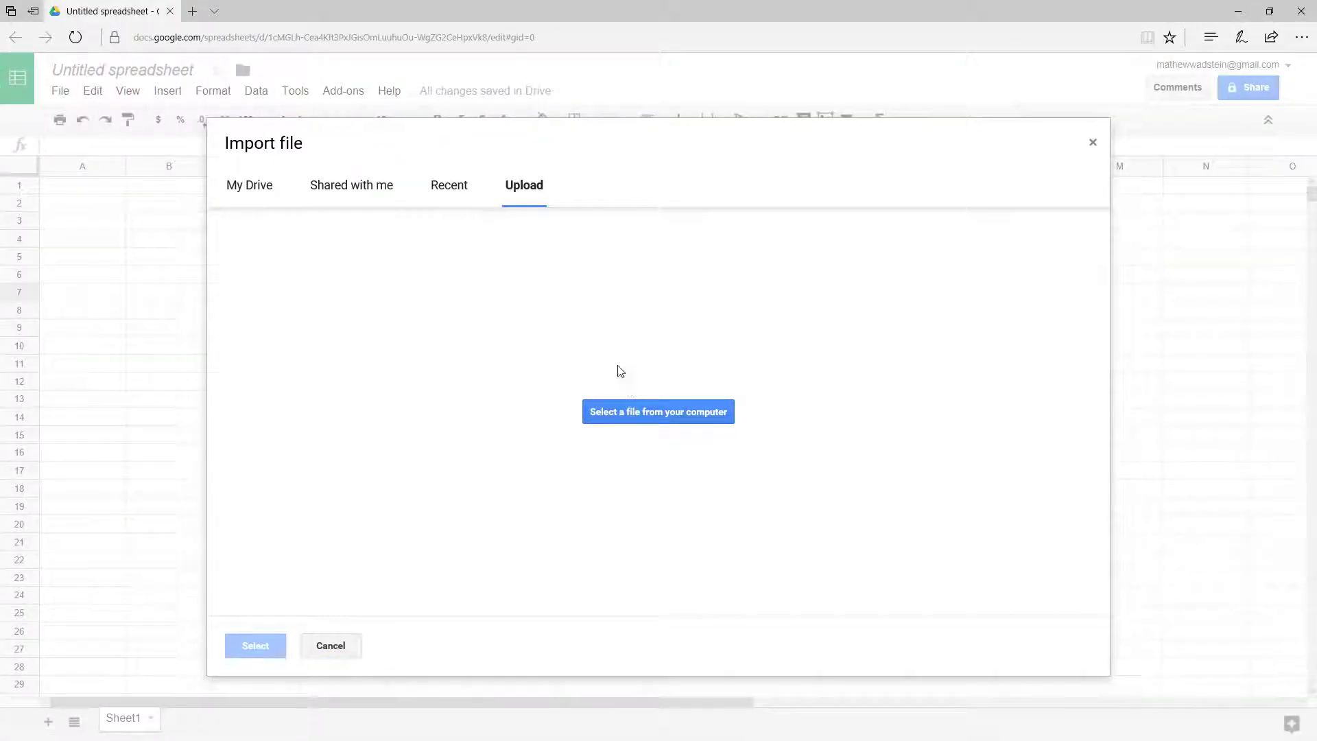
pyautogui.click(625, 412)
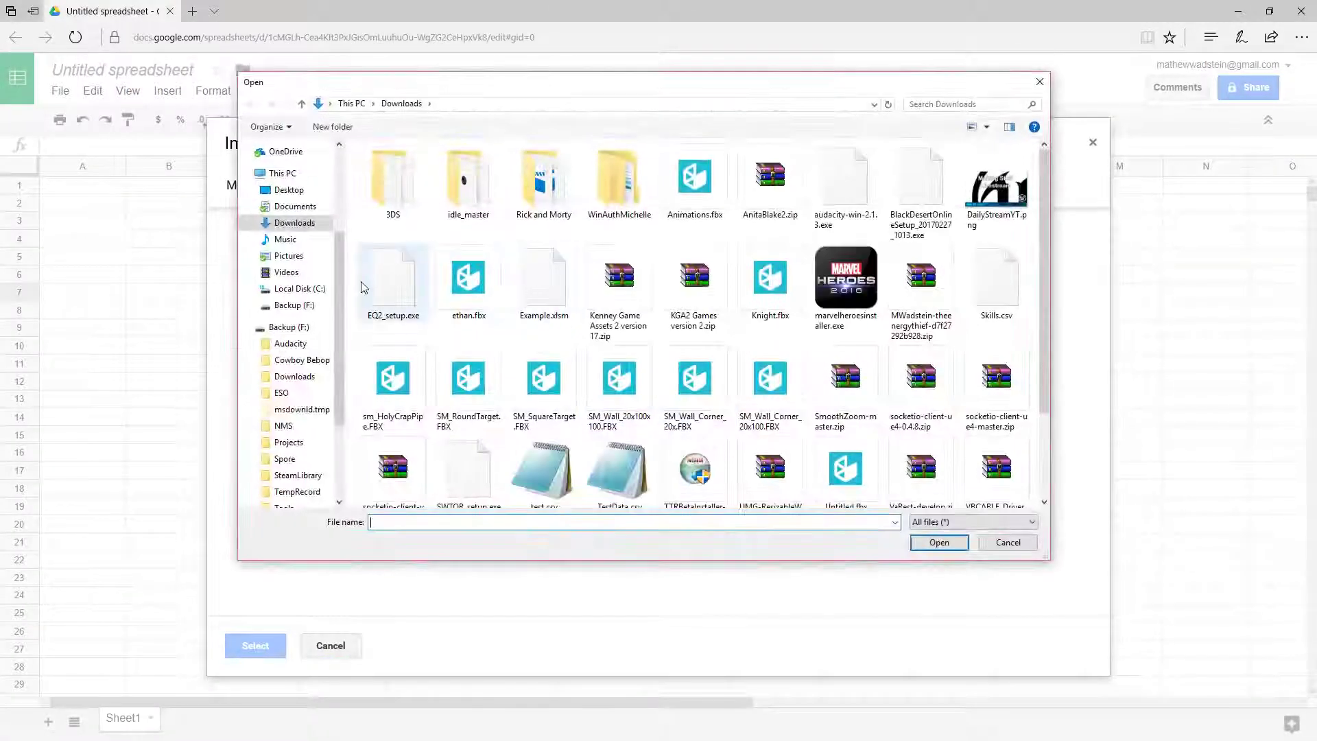
pyautogui.click(295, 289)
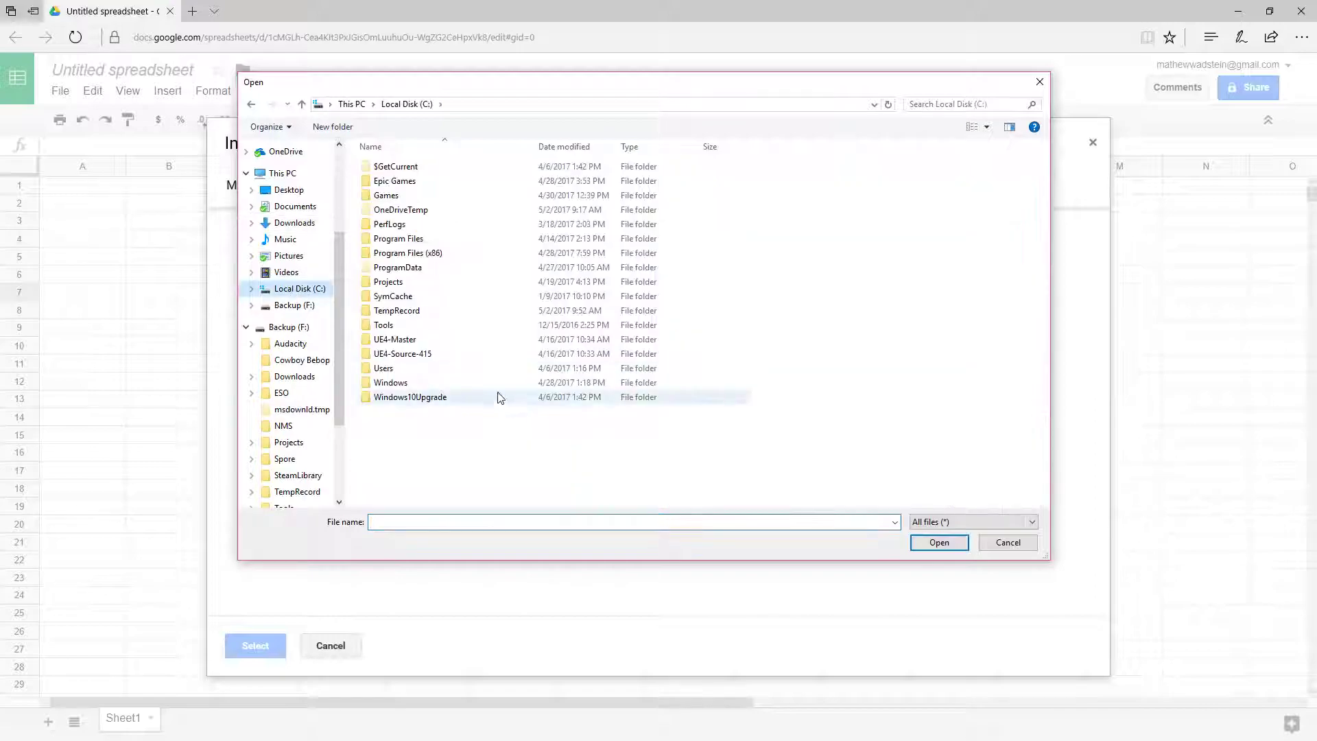
pyautogui.doubleClick(396, 311)
pyautogui.doubleClick(389, 182)
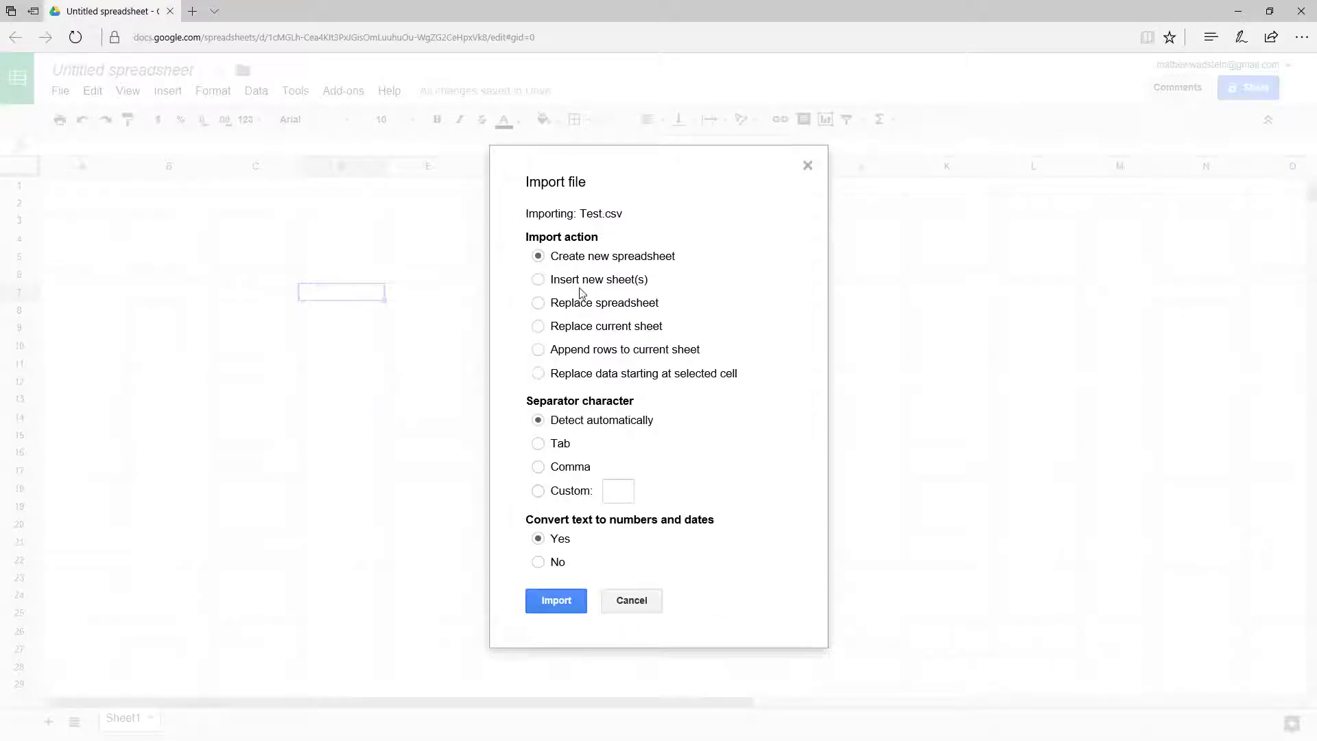
pyautogui.click(557, 601)
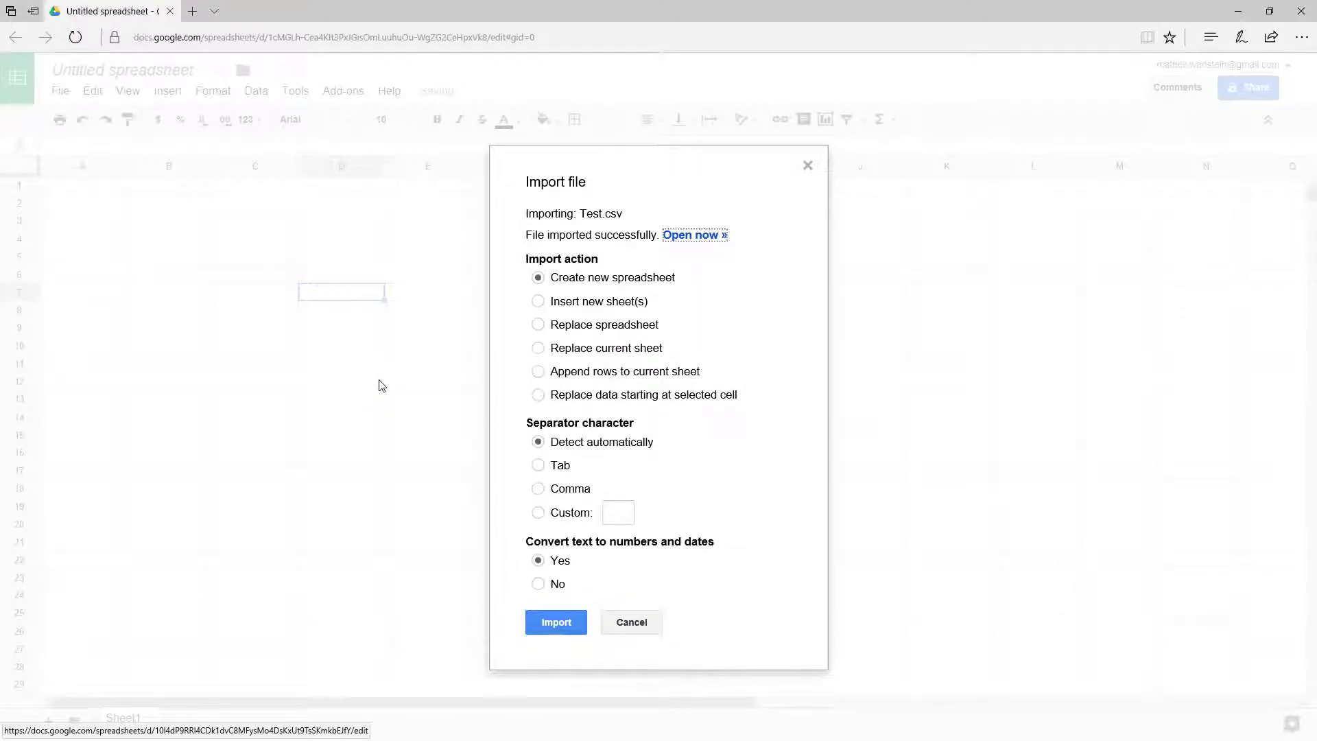
pyautogui.click(694, 235)
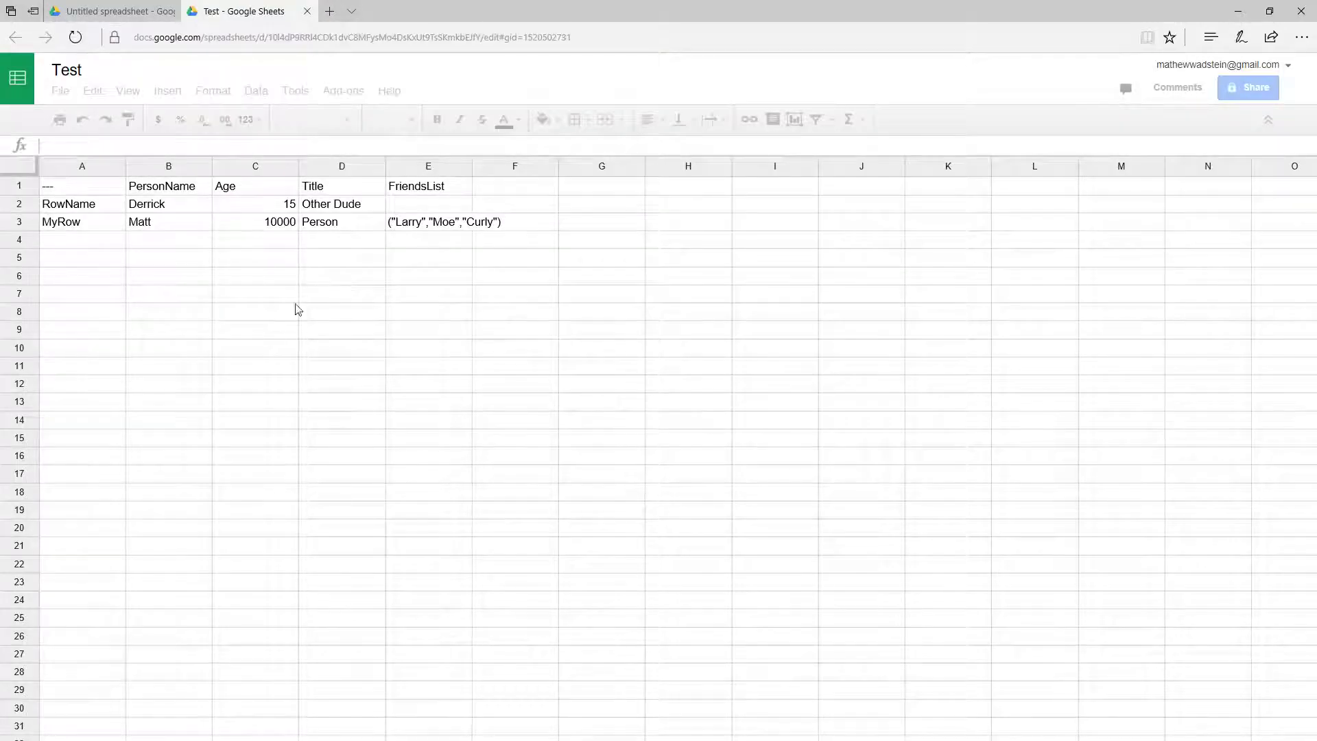
# Step: Look over the imported row names and the PersonName, Age, Title and FriendsList columns
pyautogui.click(75, 203)
pyautogui.click(73, 221)
pyautogui.moveTo(94, 185); pyautogui.dragTo(456, 221)
pyautogui.click(412, 274)
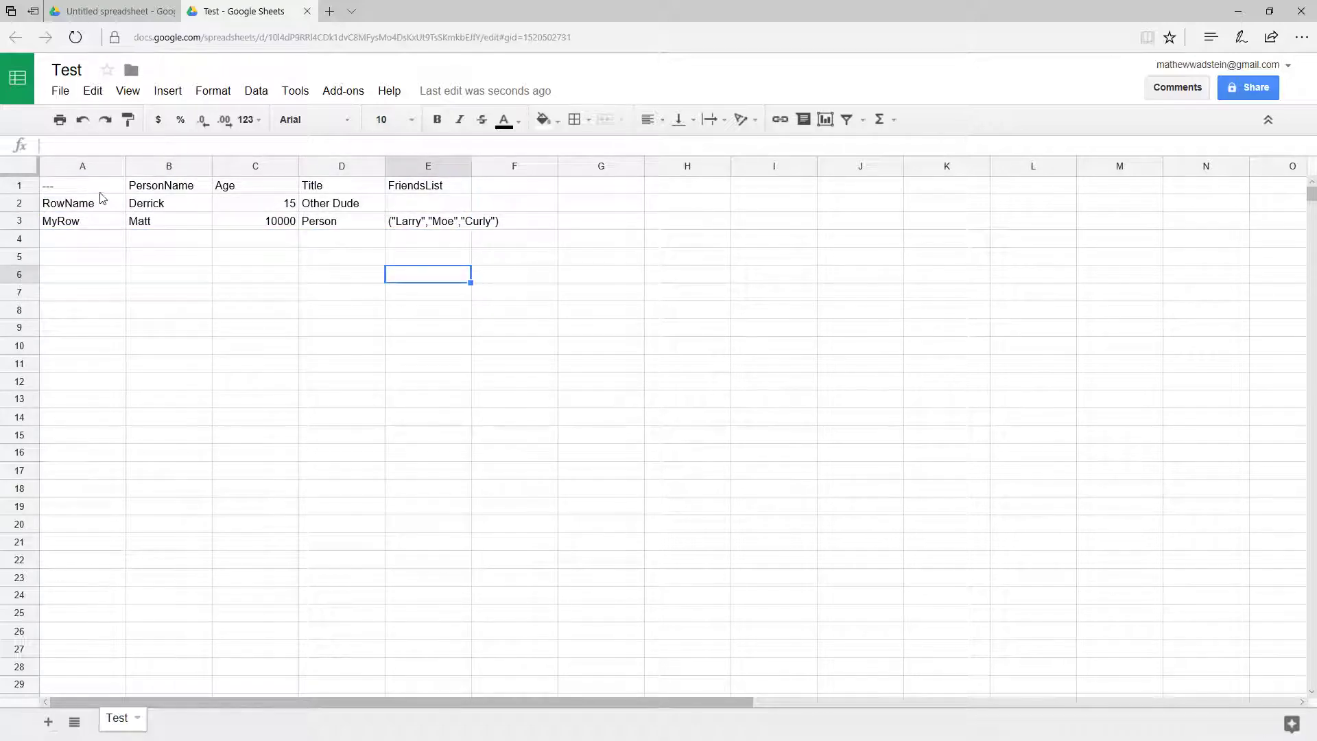
pyautogui.moveTo(101, 189); pyautogui.dragTo(98, 235)
pyautogui.moveTo(187, 184); pyautogui.dragTo(199, 223)
pyautogui.moveTo(255, 185); pyautogui.dragTo(332, 228)
pyautogui.moveTo(409, 190); pyautogui.dragTo(415, 225)
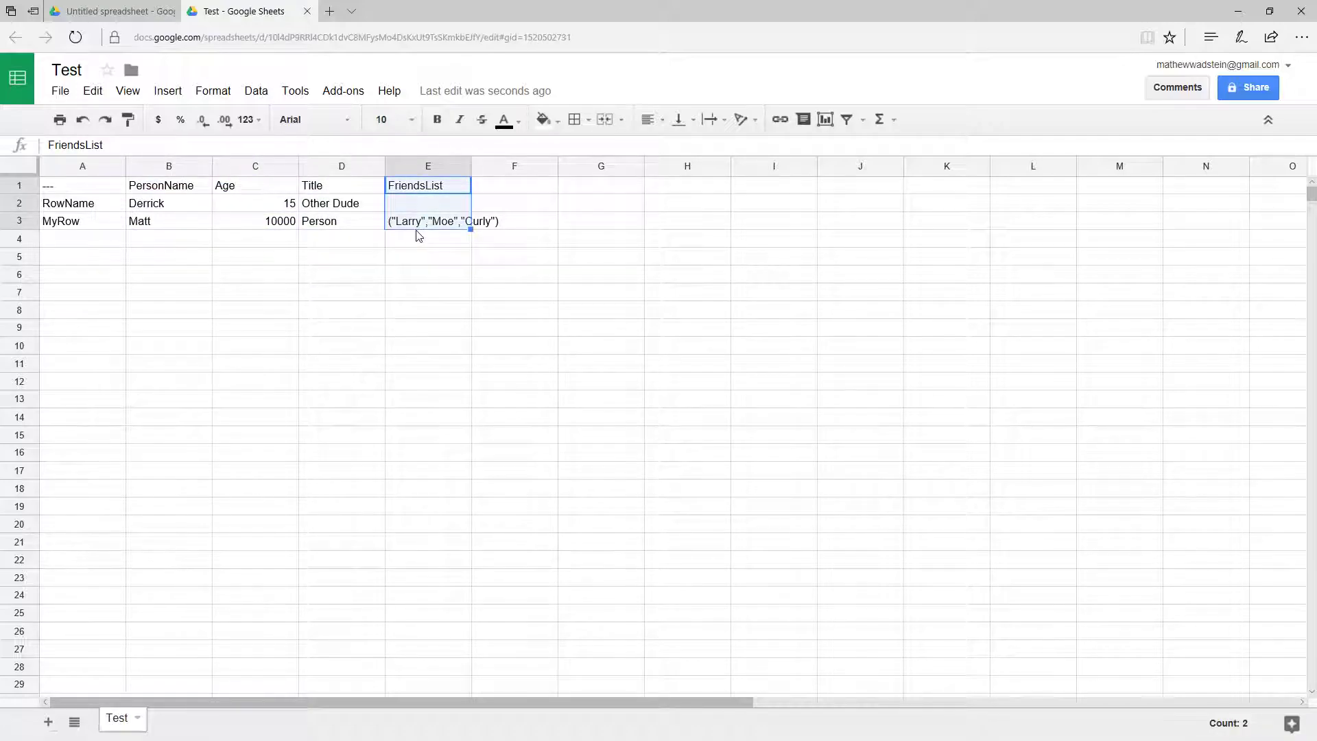
# Step: Inspect the full contents of MyRow's FriendsList cell to see the array syntax
pyautogui.click(416, 240)
pyautogui.click(419, 225)
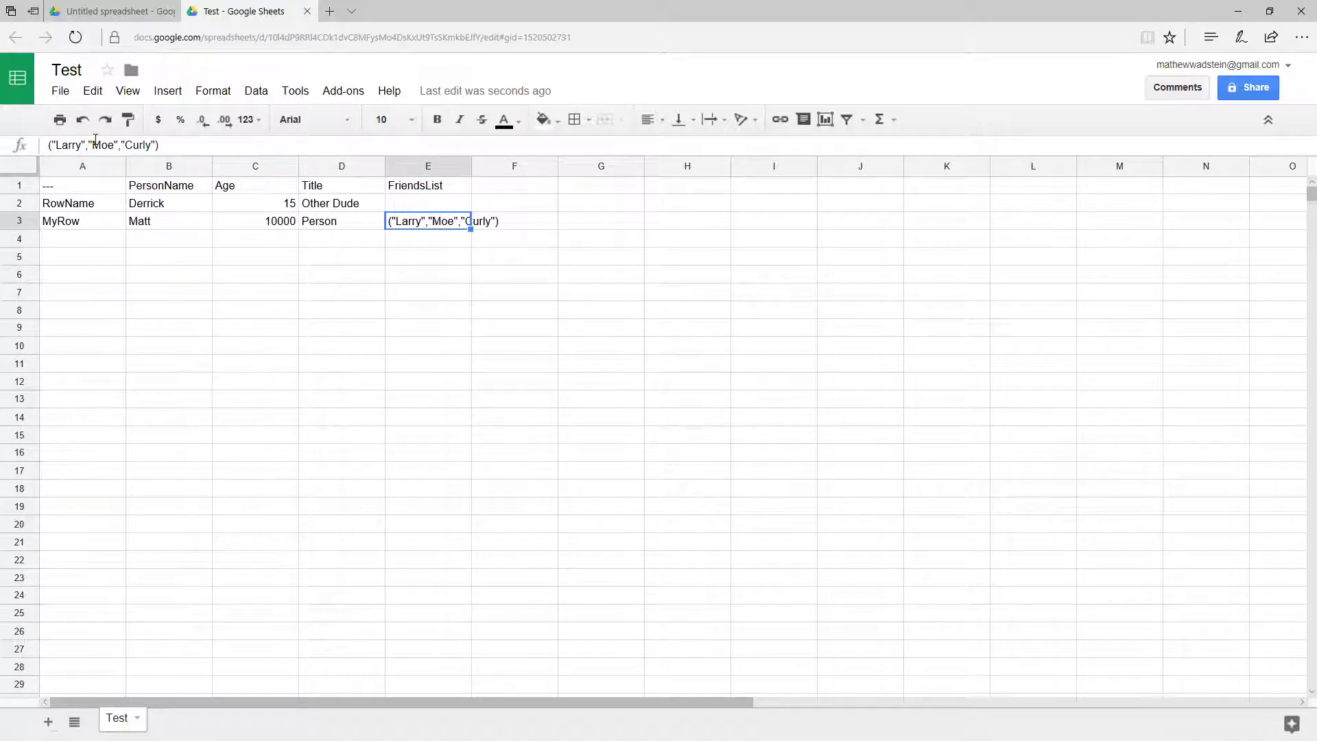
pyautogui.click(182, 142)
pyautogui.click(403, 259)
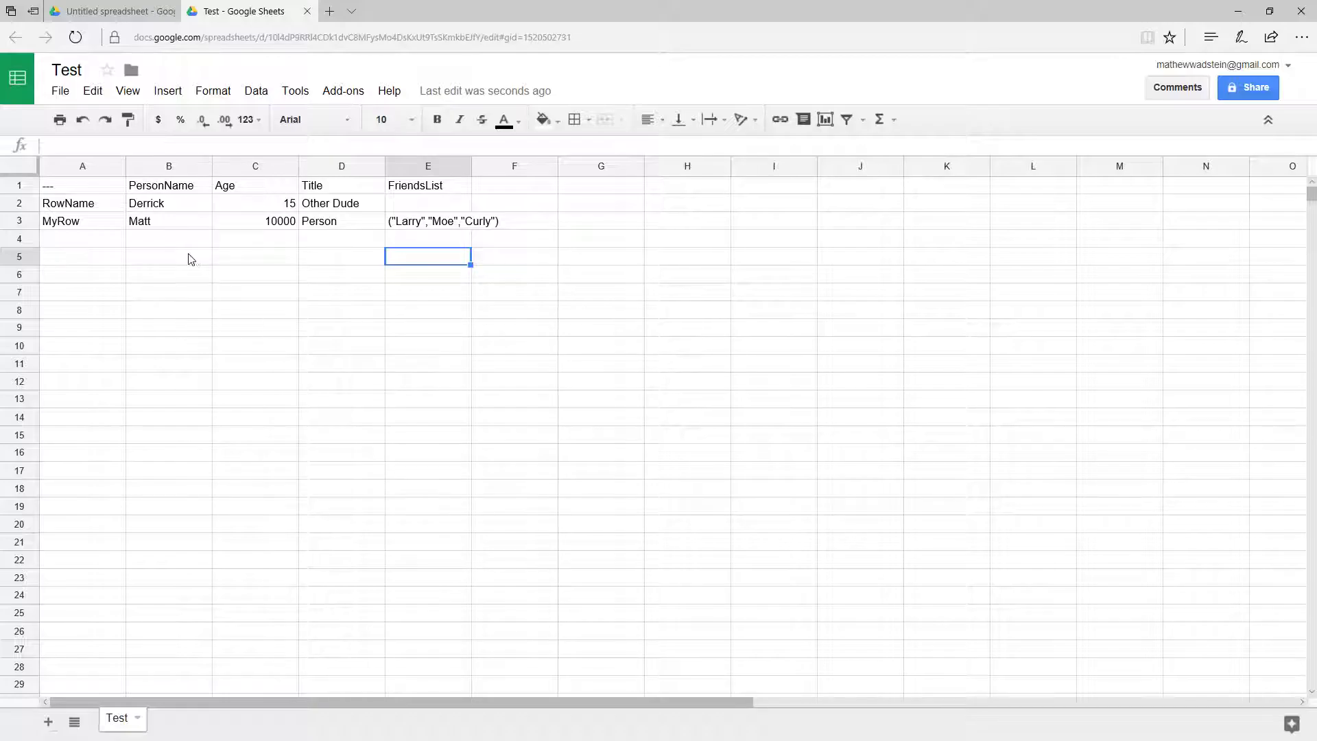
# Step: Download the current sheet as comma-separated values, view the file in Notepad, and close it
pyautogui.click(60, 91)
pyautogui.moveTo(125, 384)
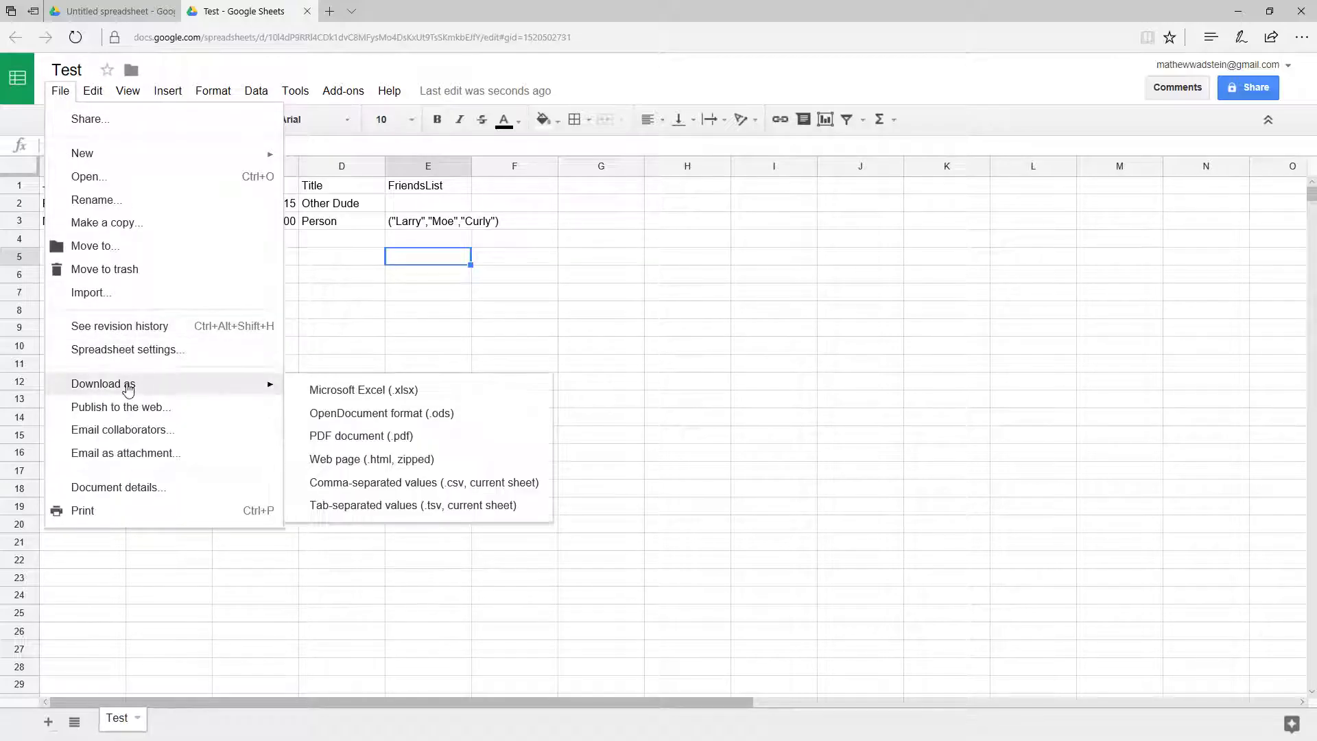
pyautogui.click(404, 484)
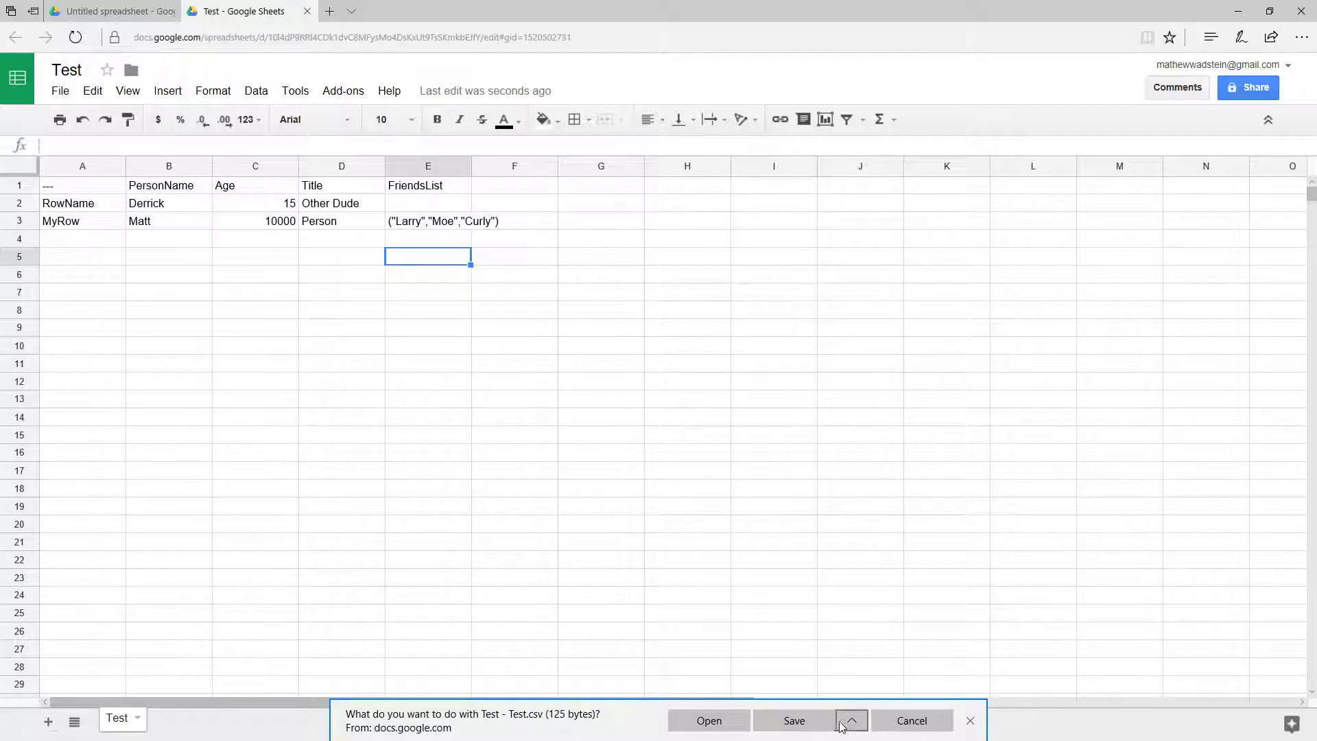
pyautogui.click(729, 721)
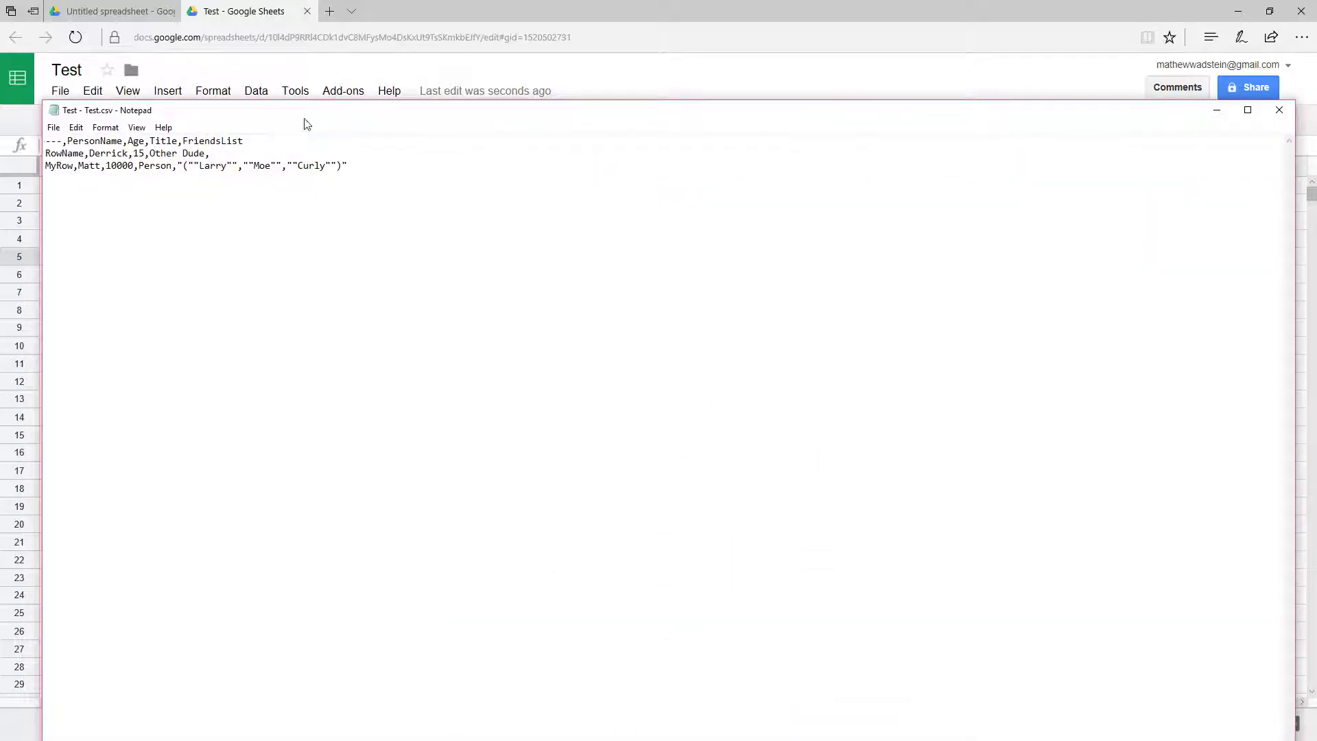
pyautogui.click(1279, 109)
pyautogui.moveTo(624, 214); pyautogui.dragTo(632, 218)
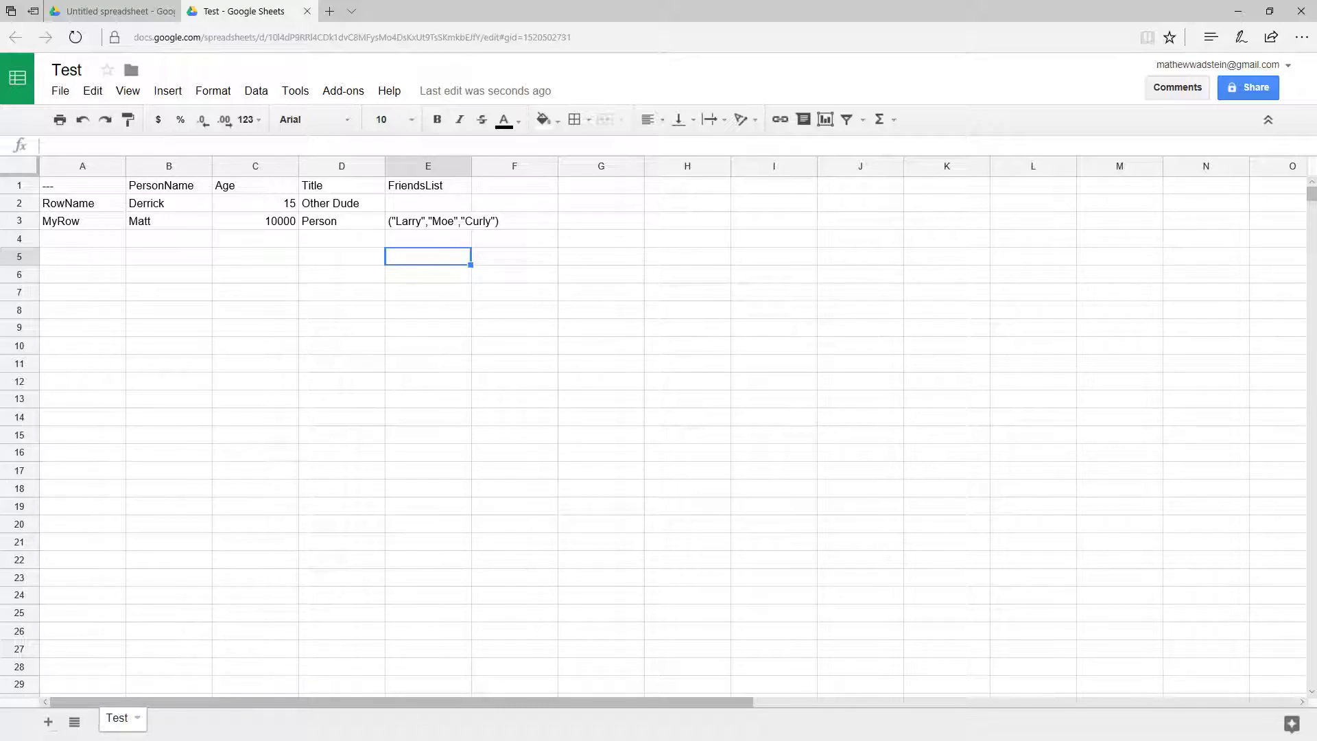
pyautogui.click(60, 91)
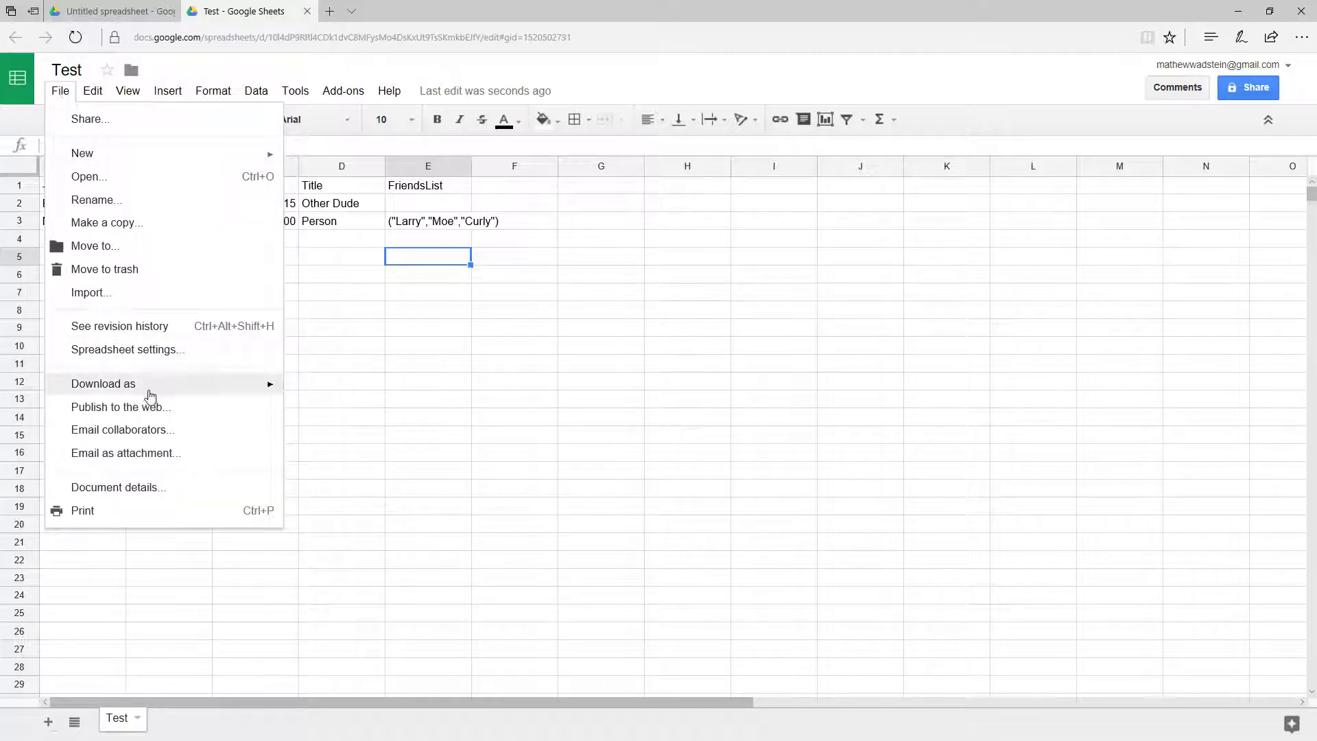
pyautogui.moveTo(178, 386)
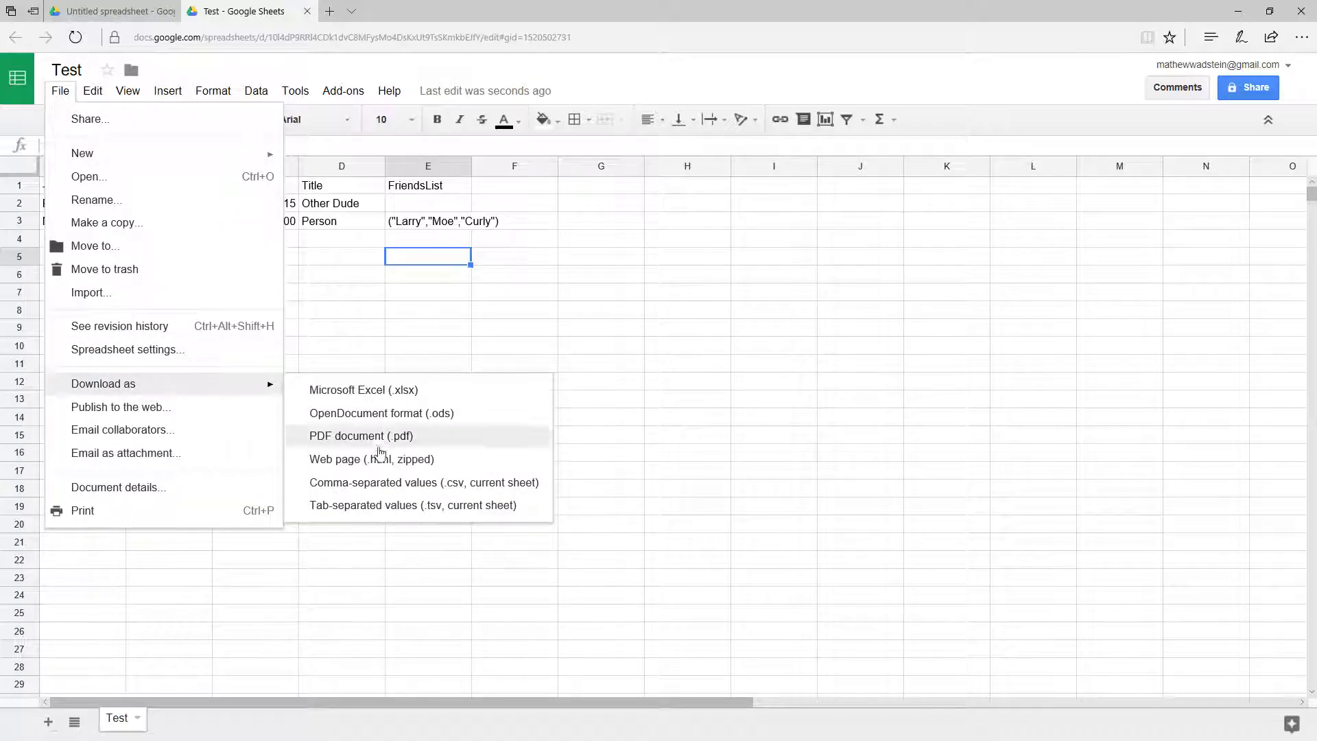
pyautogui.click(405, 482)
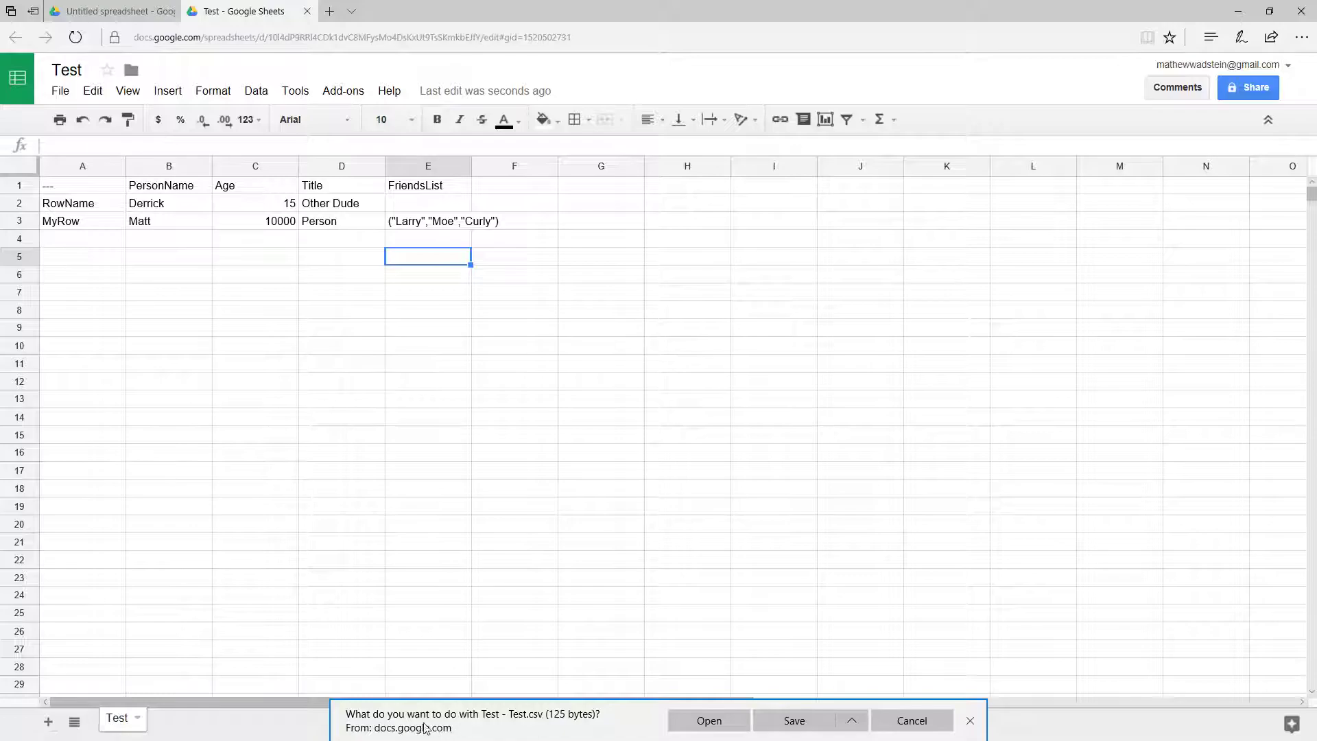
pyautogui.click(930, 724)
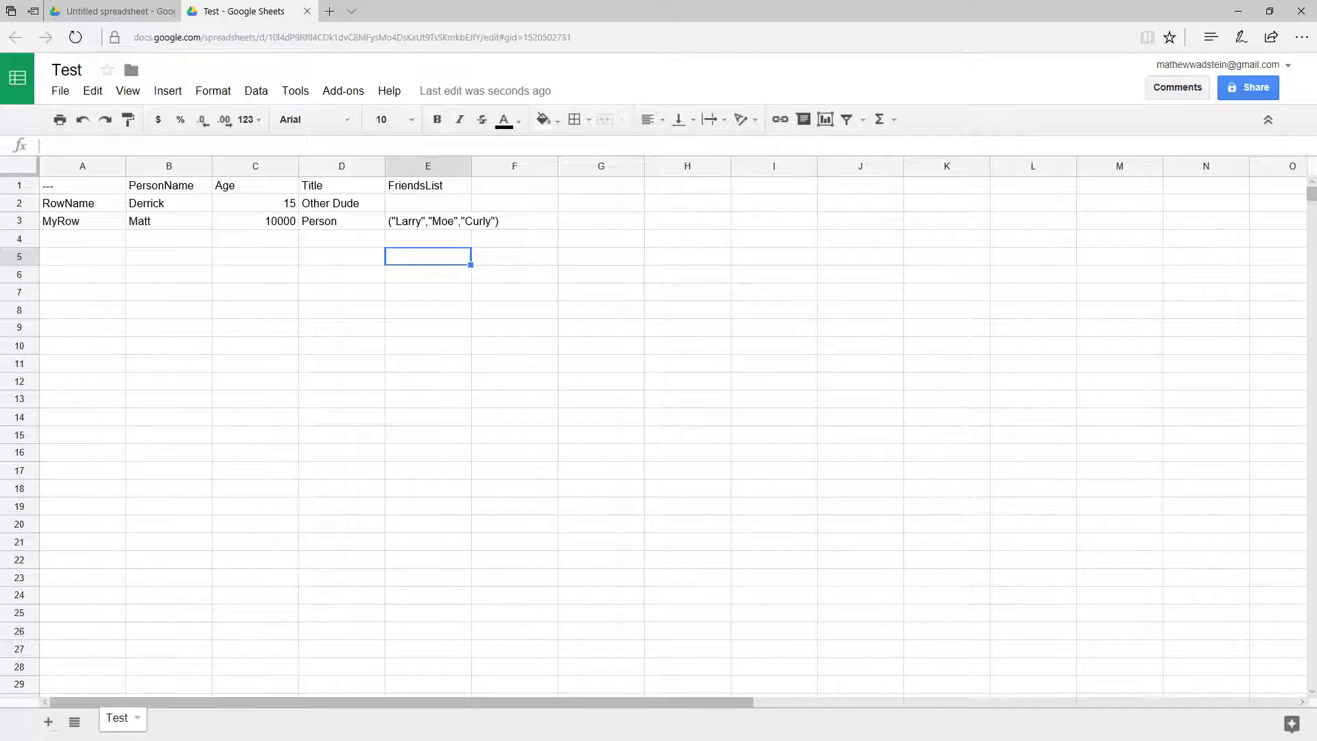
# Step: Download the current sheet as comma-separated values and save it to C:\TempRecord as Test.csv, overwriting the existing file
pyautogui.click(54, 95)
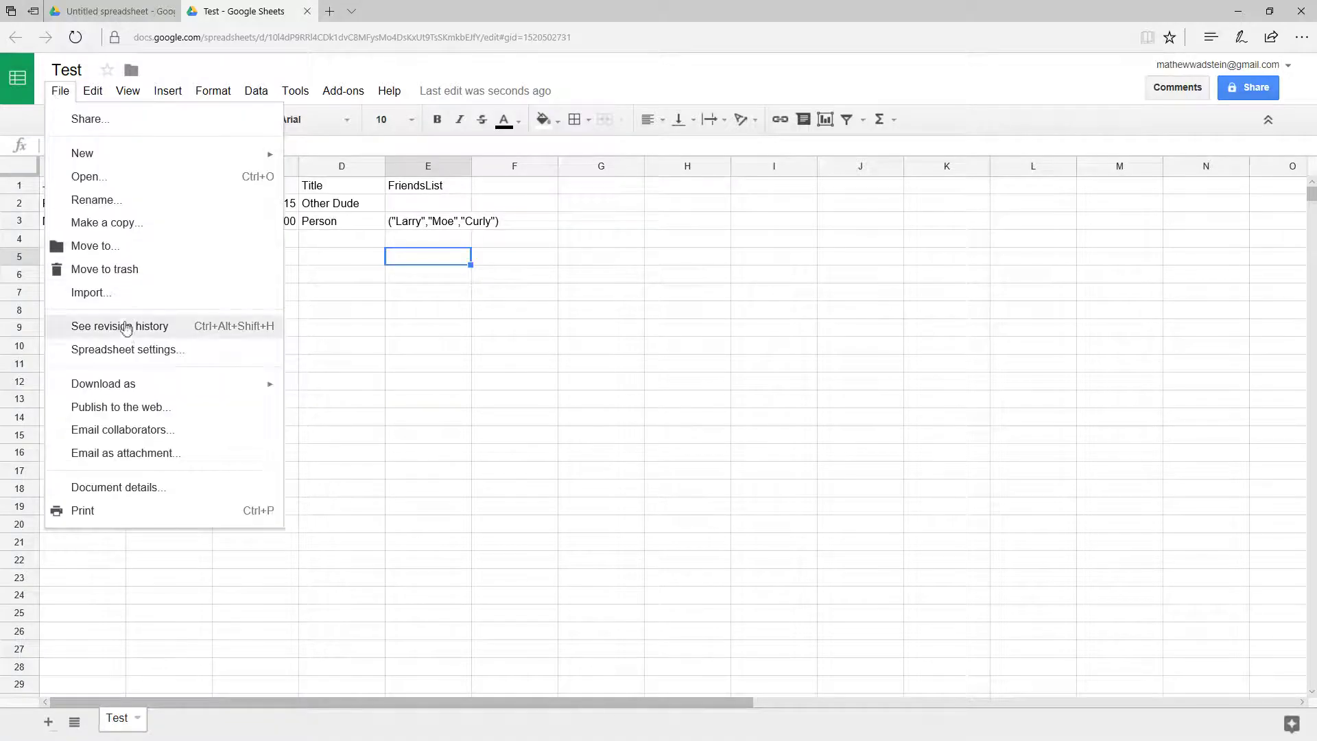
pyautogui.moveTo(137, 384)
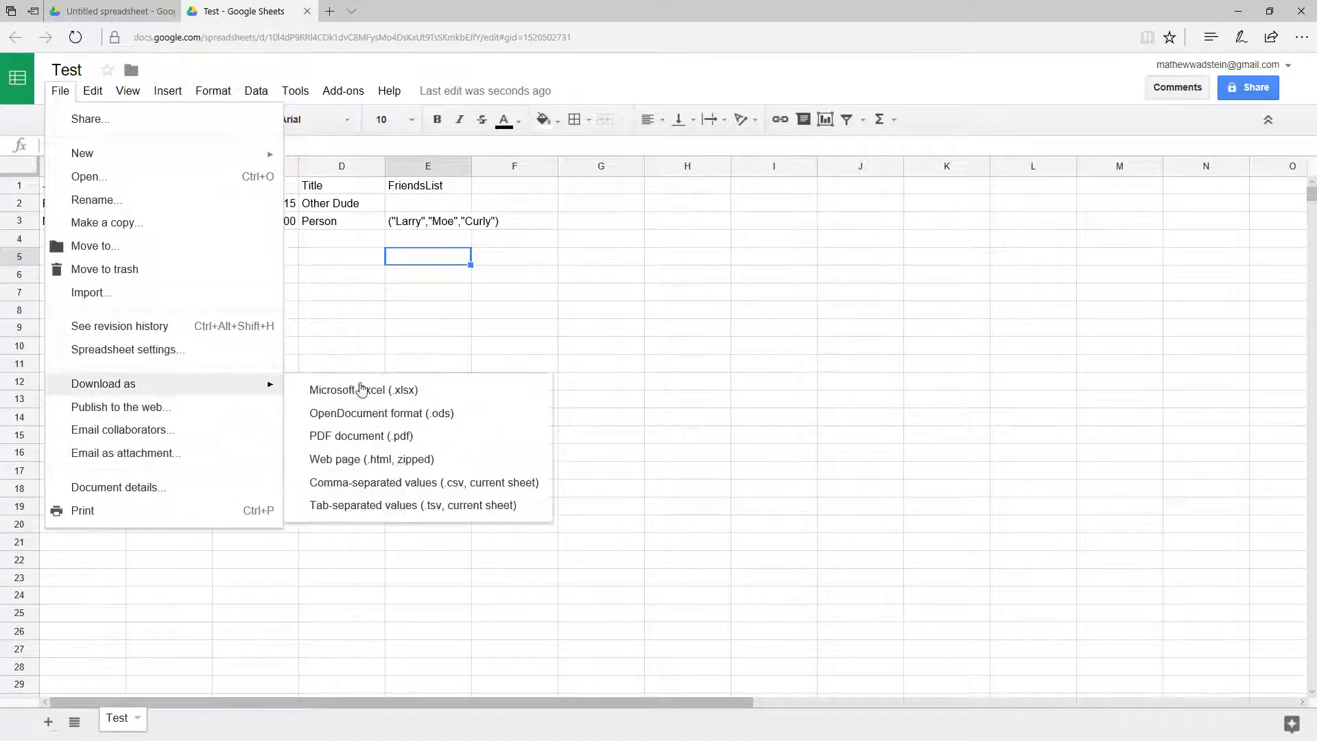
pyautogui.click(395, 483)
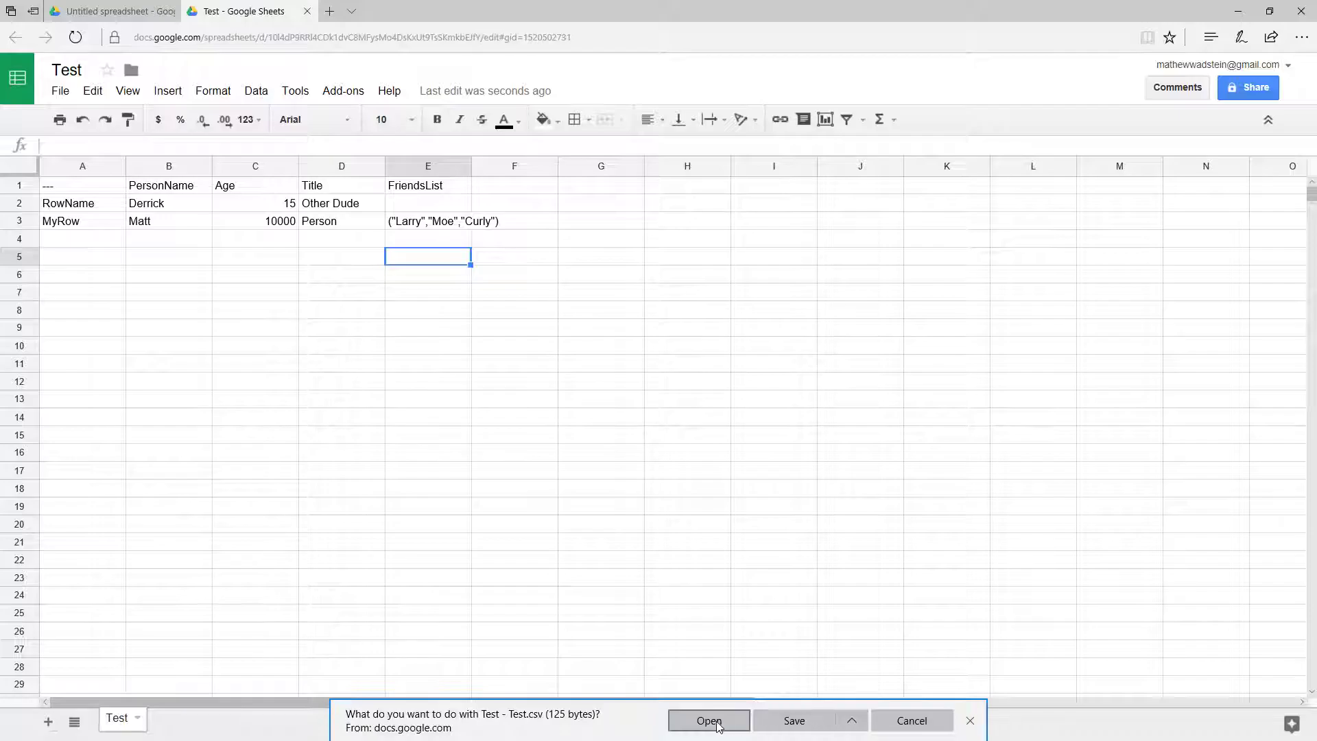
pyautogui.click(852, 722)
pyautogui.click(852, 724)
pyautogui.click(852, 722)
pyautogui.click(852, 721)
pyautogui.click(852, 722)
pyautogui.click(796, 699)
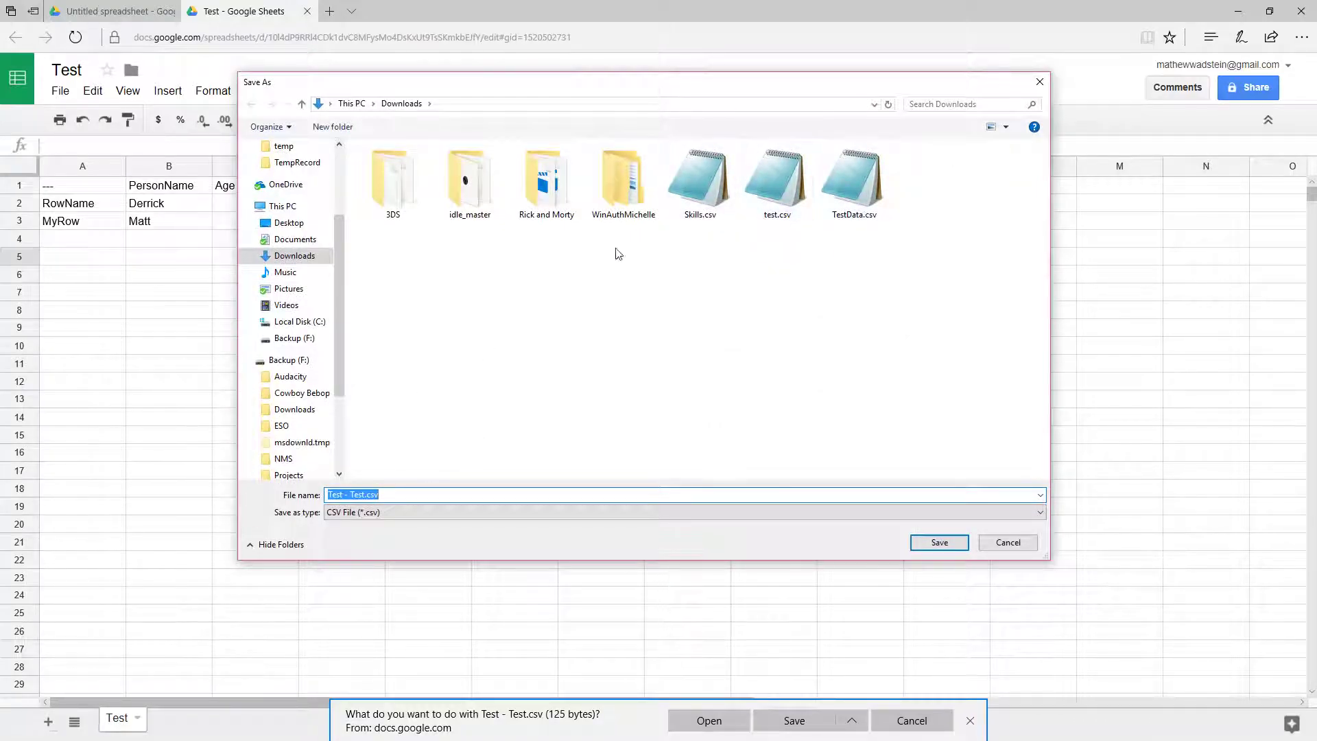
pyautogui.click(299, 322)
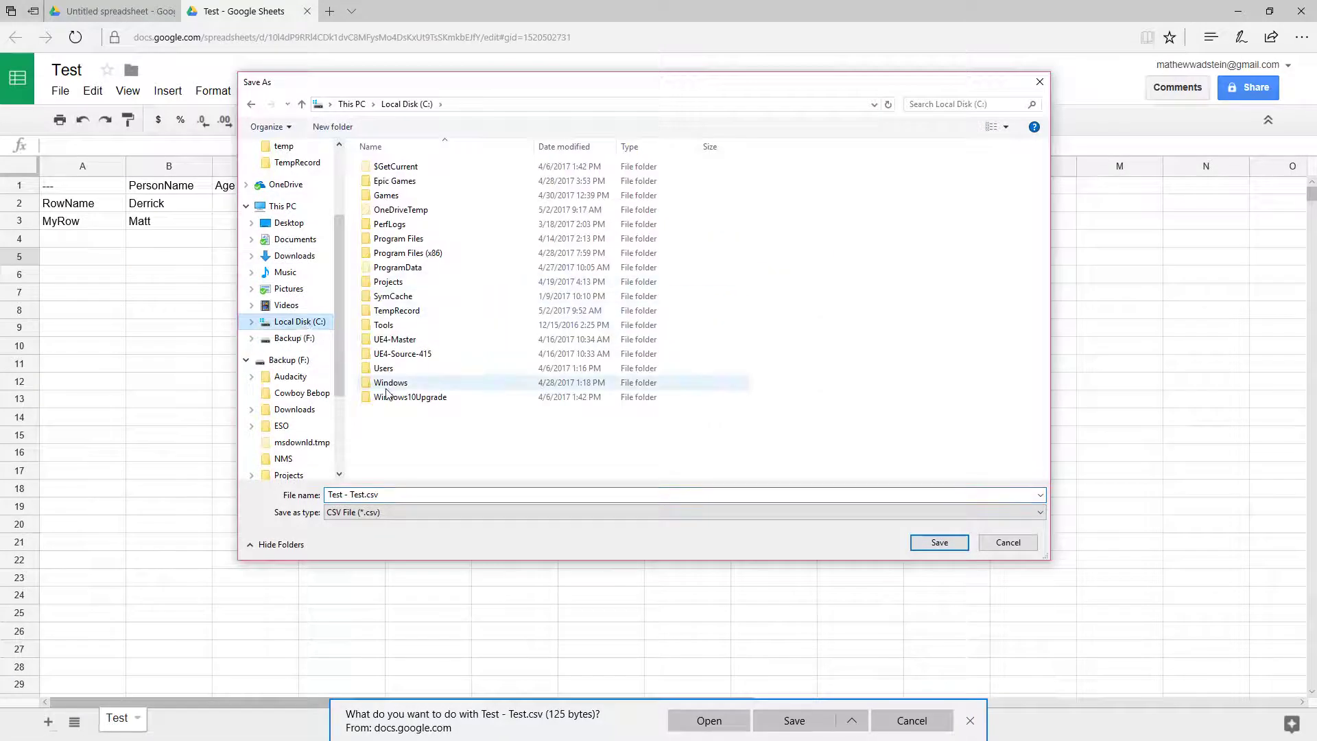
pyautogui.doubleClick(394, 312)
pyautogui.doubleClick(388, 183)
pyautogui.click(681, 378)
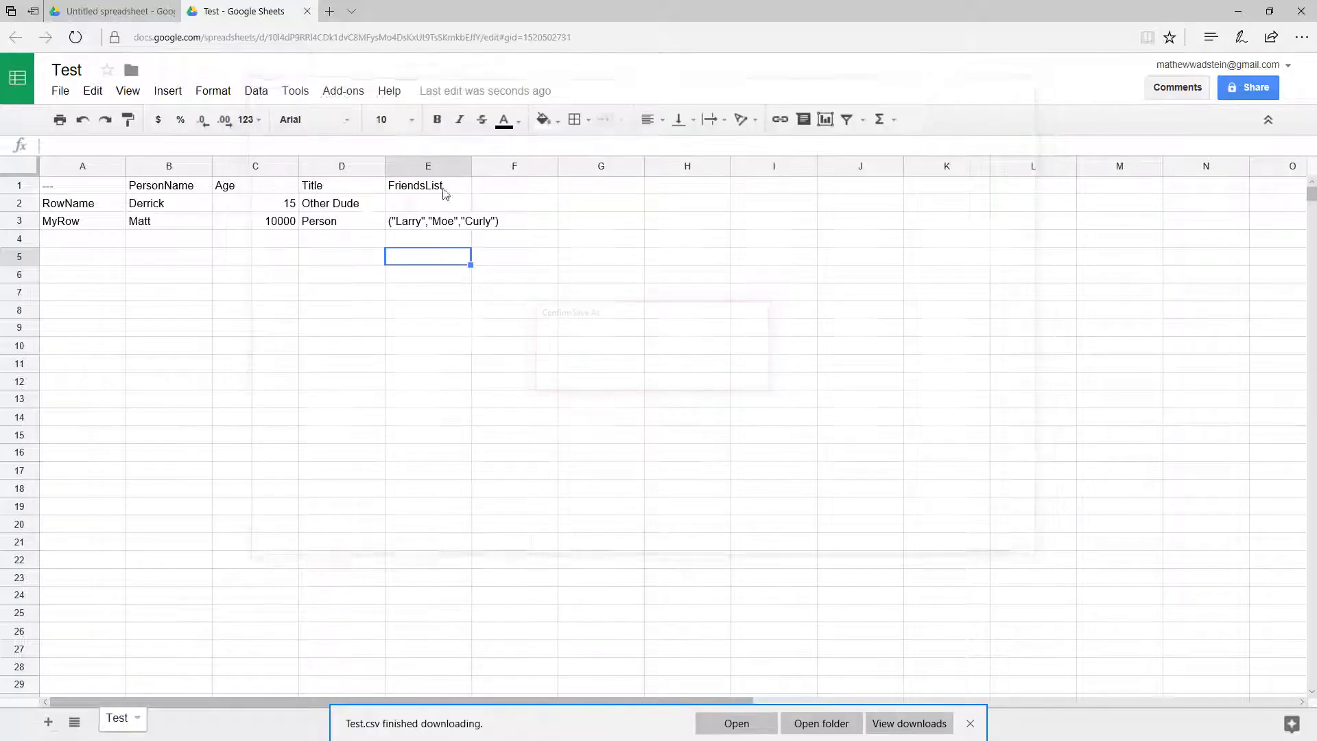
pyautogui.click(969, 723)
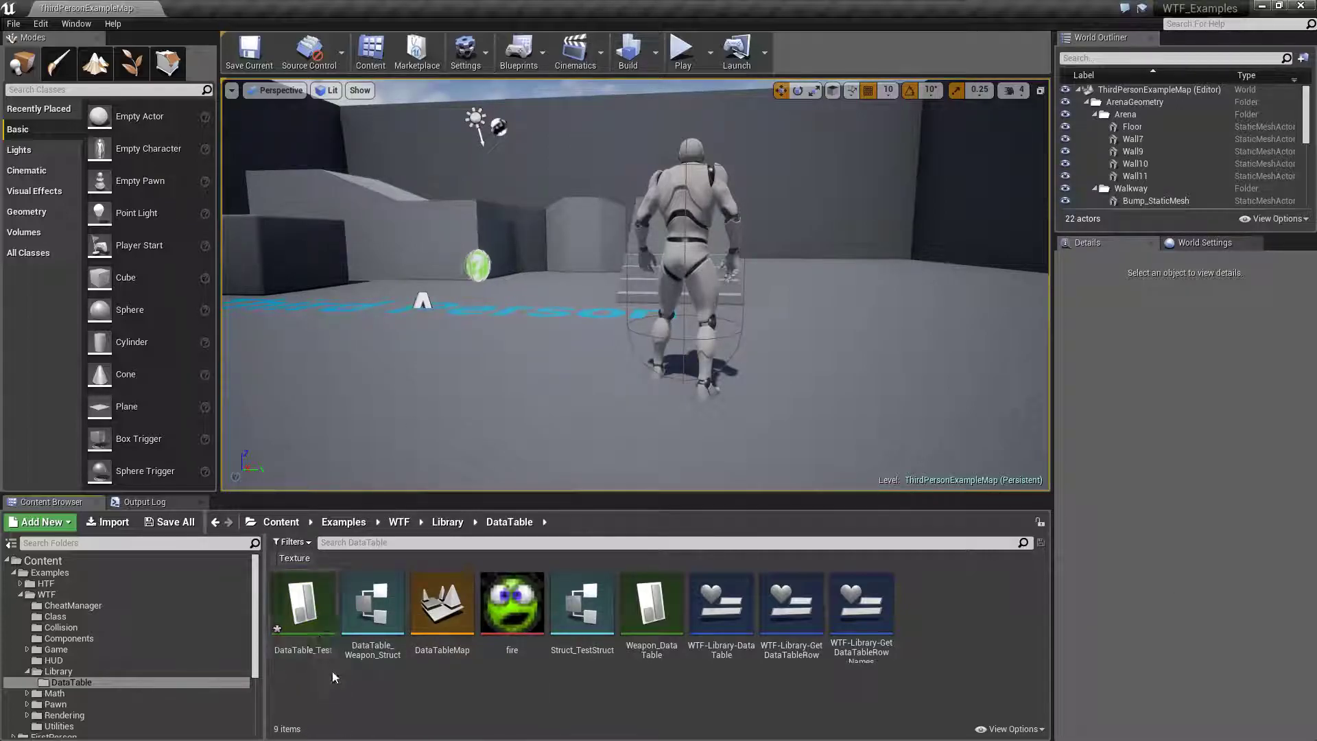
pyautogui.rightClick(300, 602)
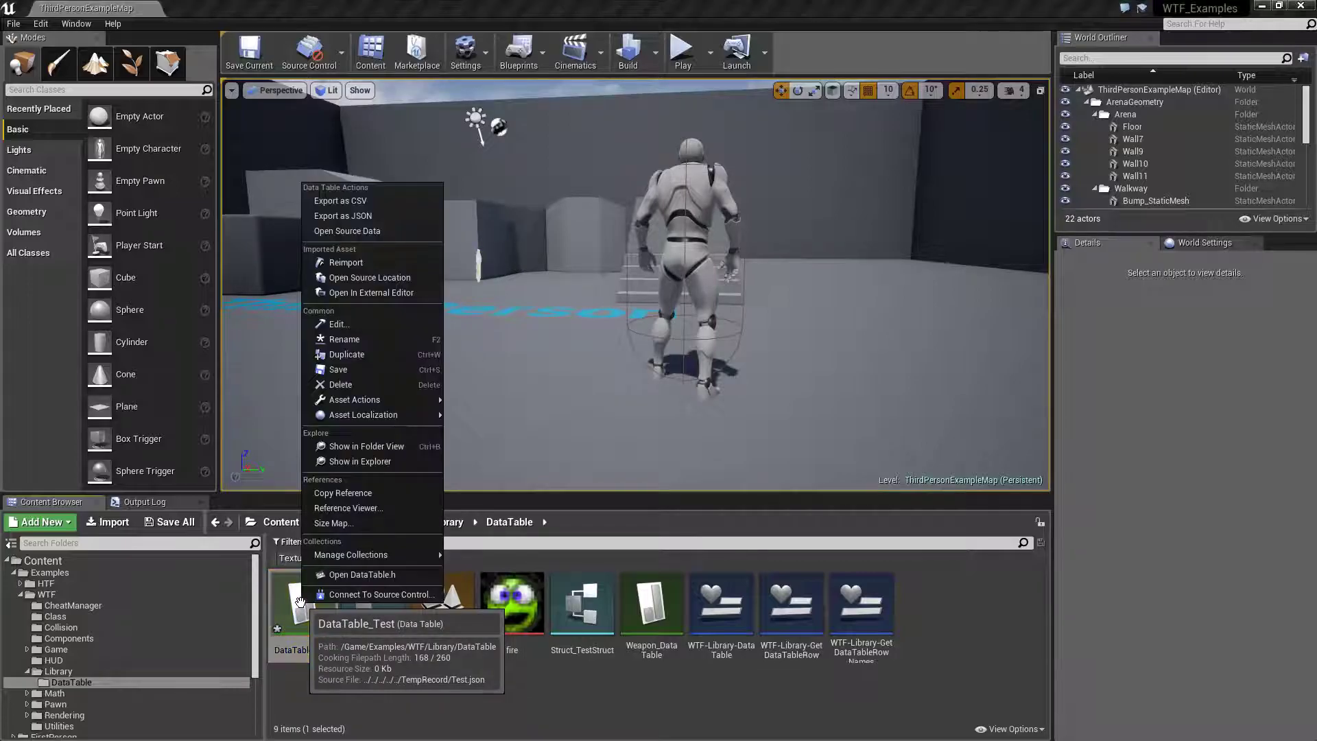
pyautogui.click(420, 715)
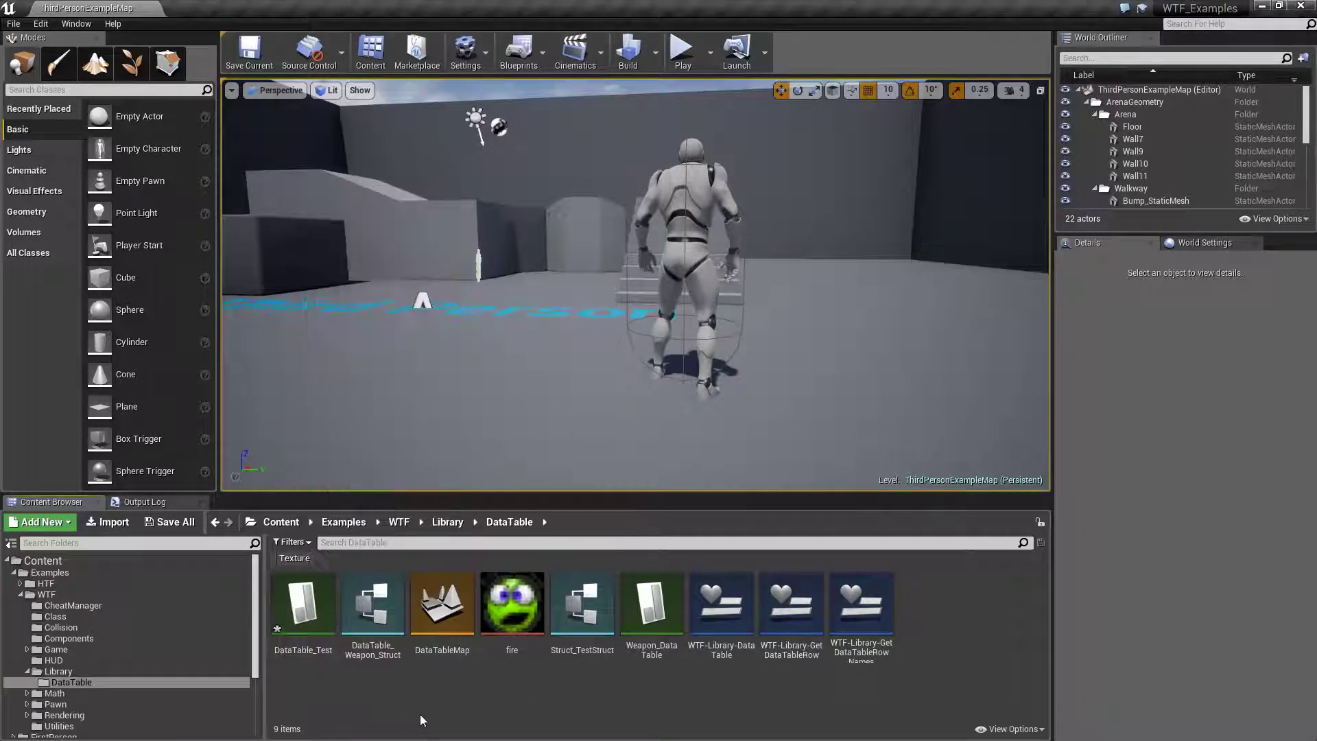
pyautogui.rightClick(305, 603)
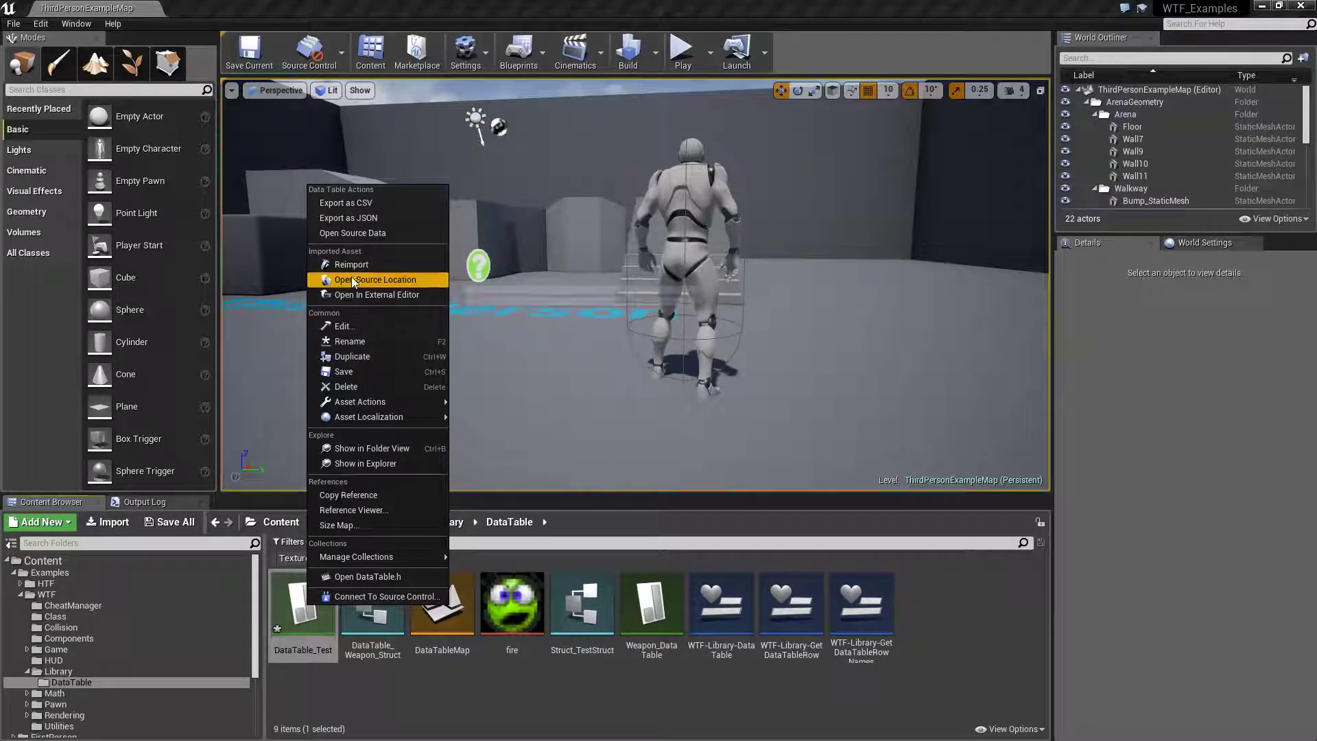
# Step: Delete the DataTable_Test data table asset from the DataTable folder
pyautogui.click(300, 603)
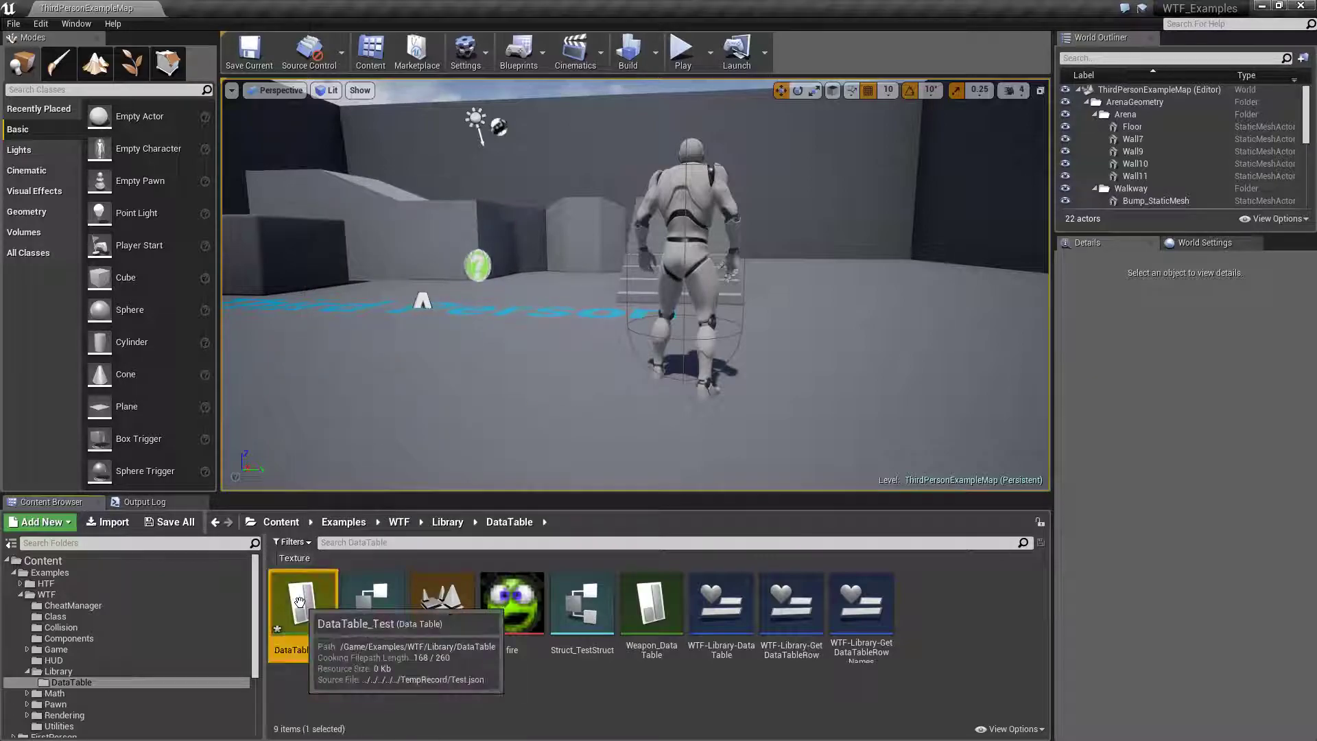
pyautogui.press('Delete')
pyautogui.click(576, 618)
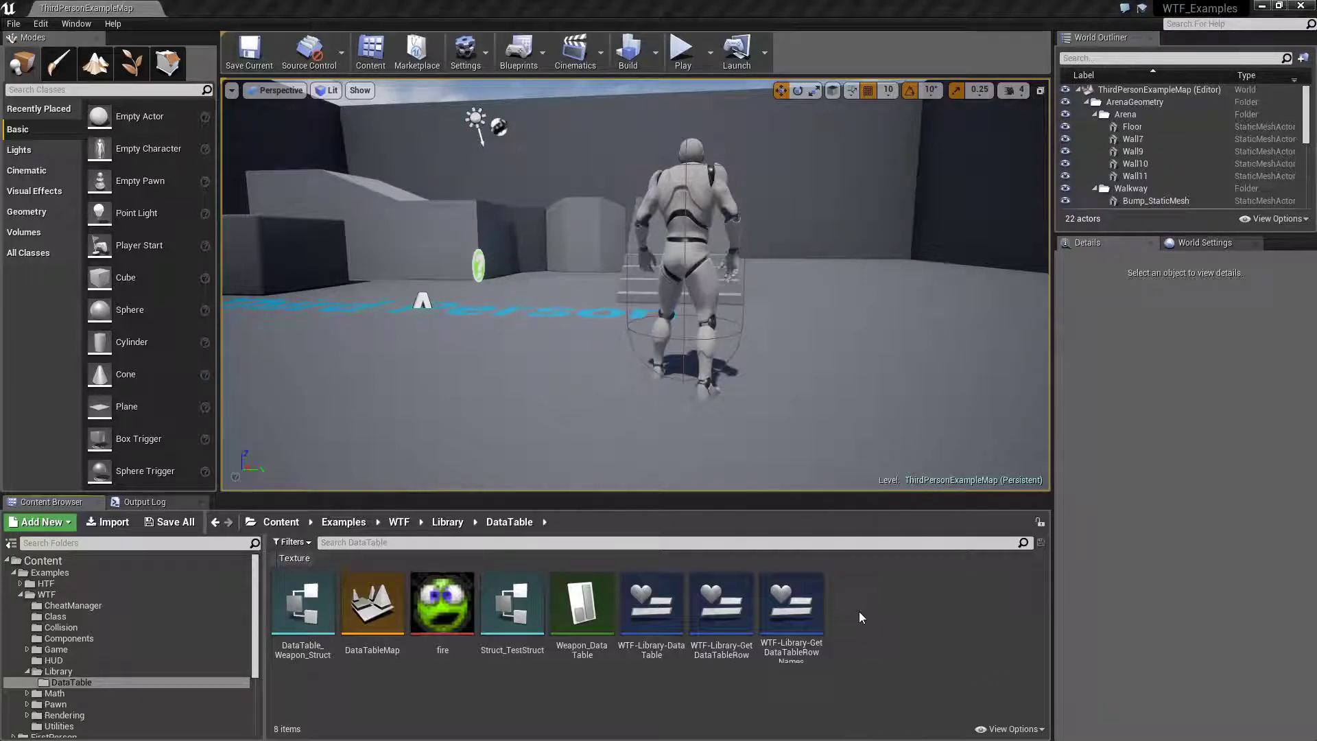
# Step: Import Test.csv as a DataTable with row type Struct_TestStruct, view its rows, and close the table
pyautogui.click(607, 376)
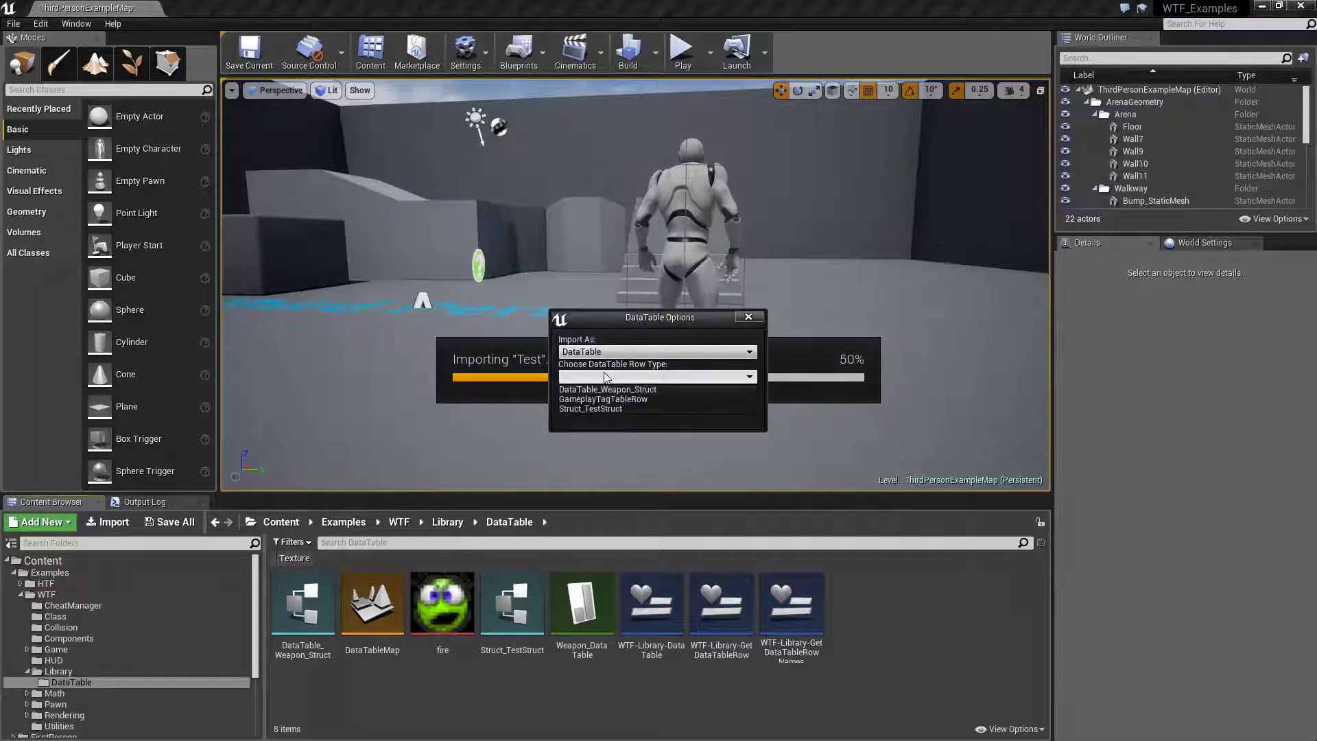
pyautogui.click(585, 408)
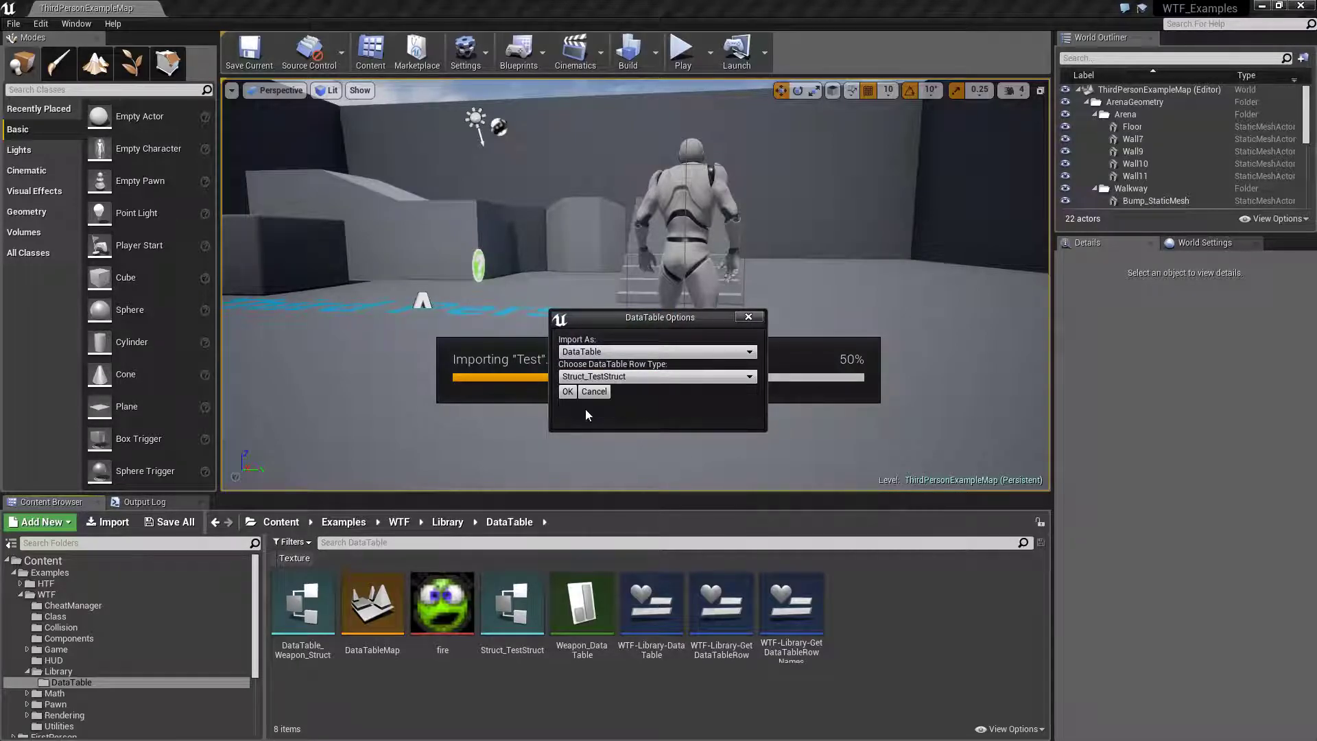
pyautogui.click(567, 391)
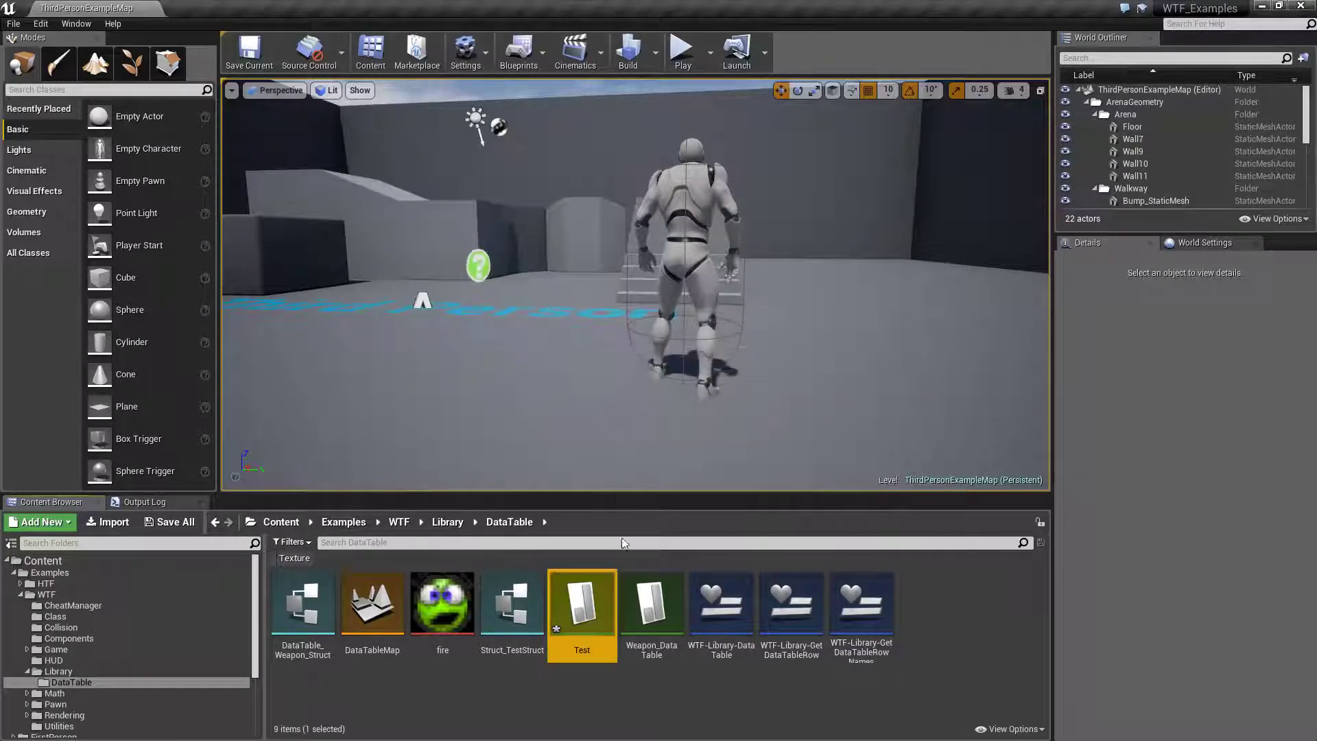
pyautogui.doubleClick(579, 612)
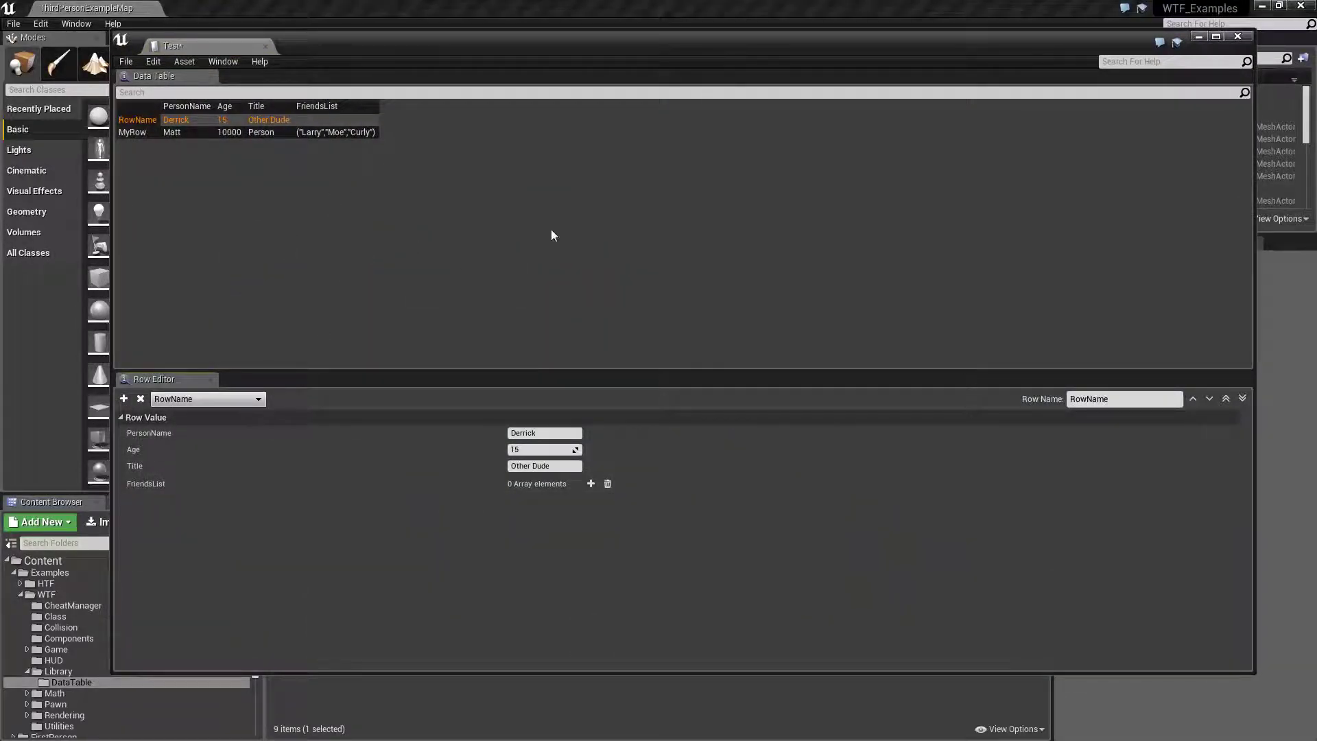
pyautogui.click(617, 693)
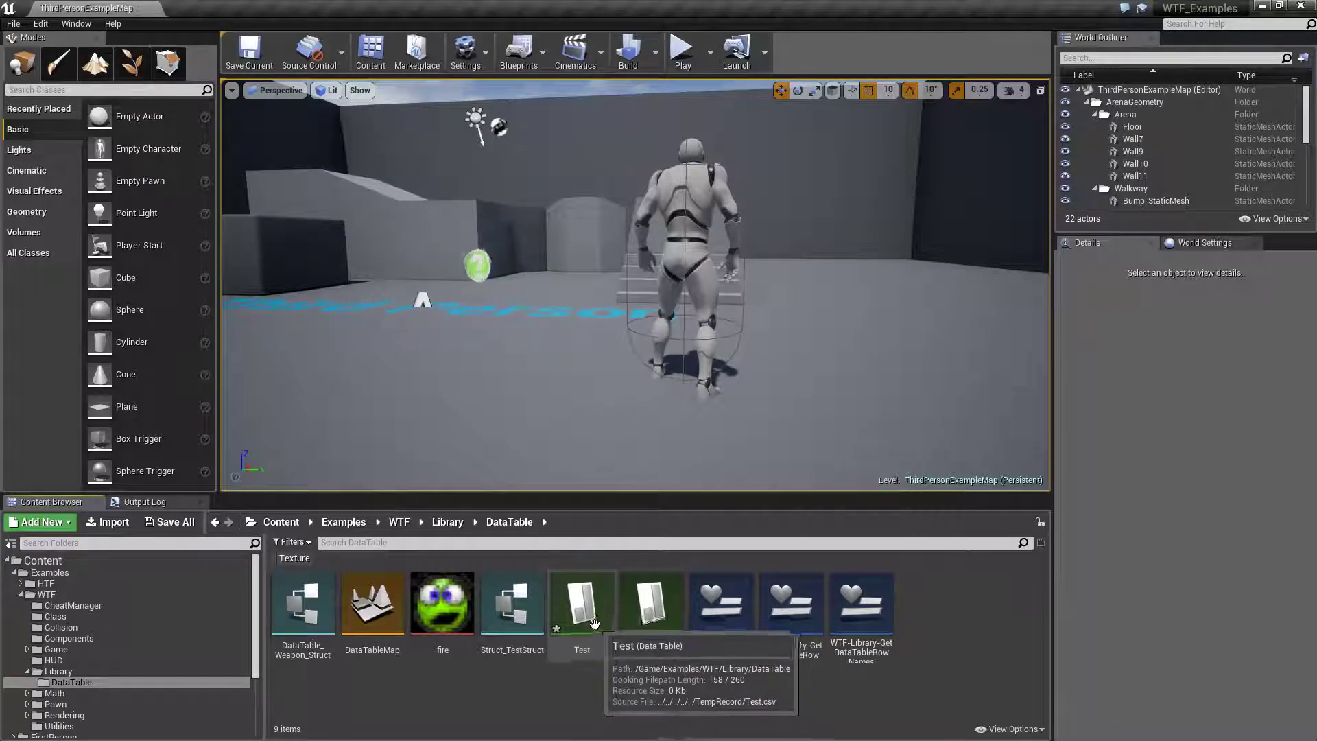
# Step: Switch to Google Sheets and enter one friend's name, double-quoted inside parentheses, as RowName's FriendsList value in cell E2
pyautogui.hotkey('alt', 'Tab')
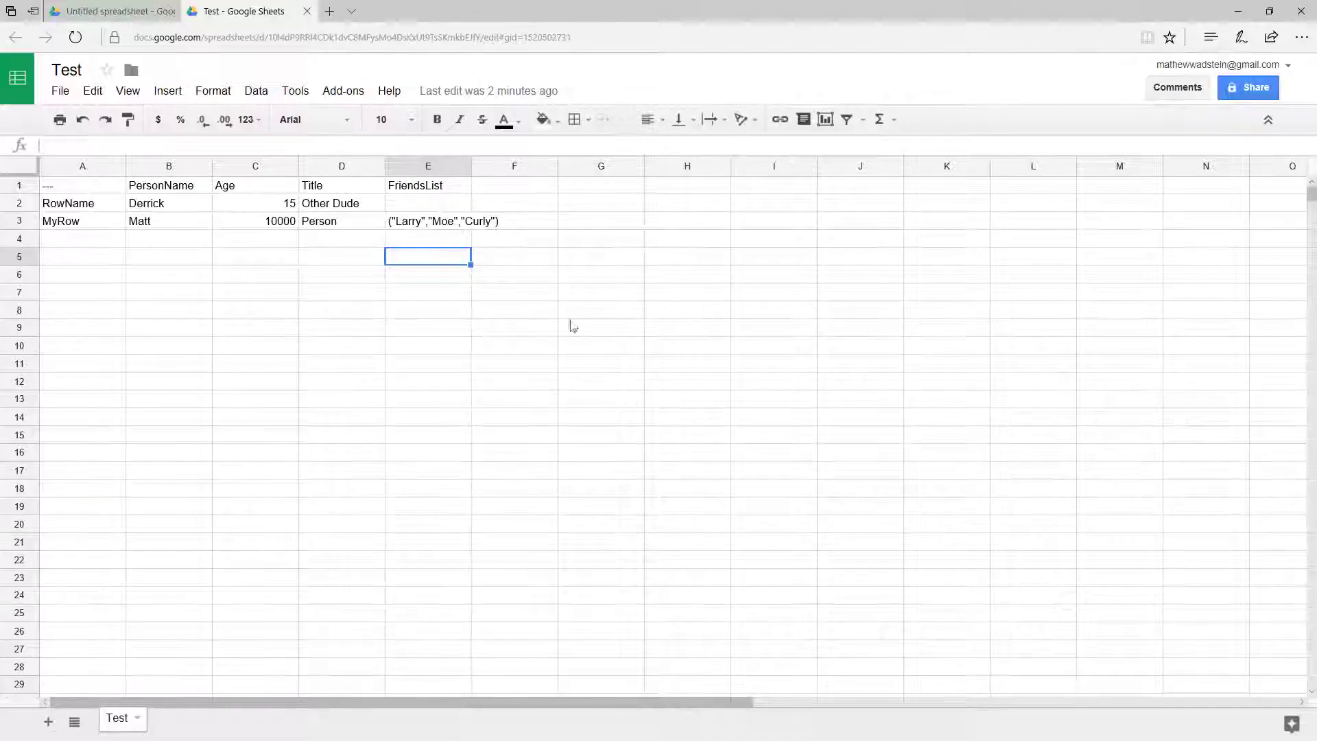
pyautogui.click(422, 203)
pyautogui.doubleClick(421, 204)
pyautogui.write('("Bob')
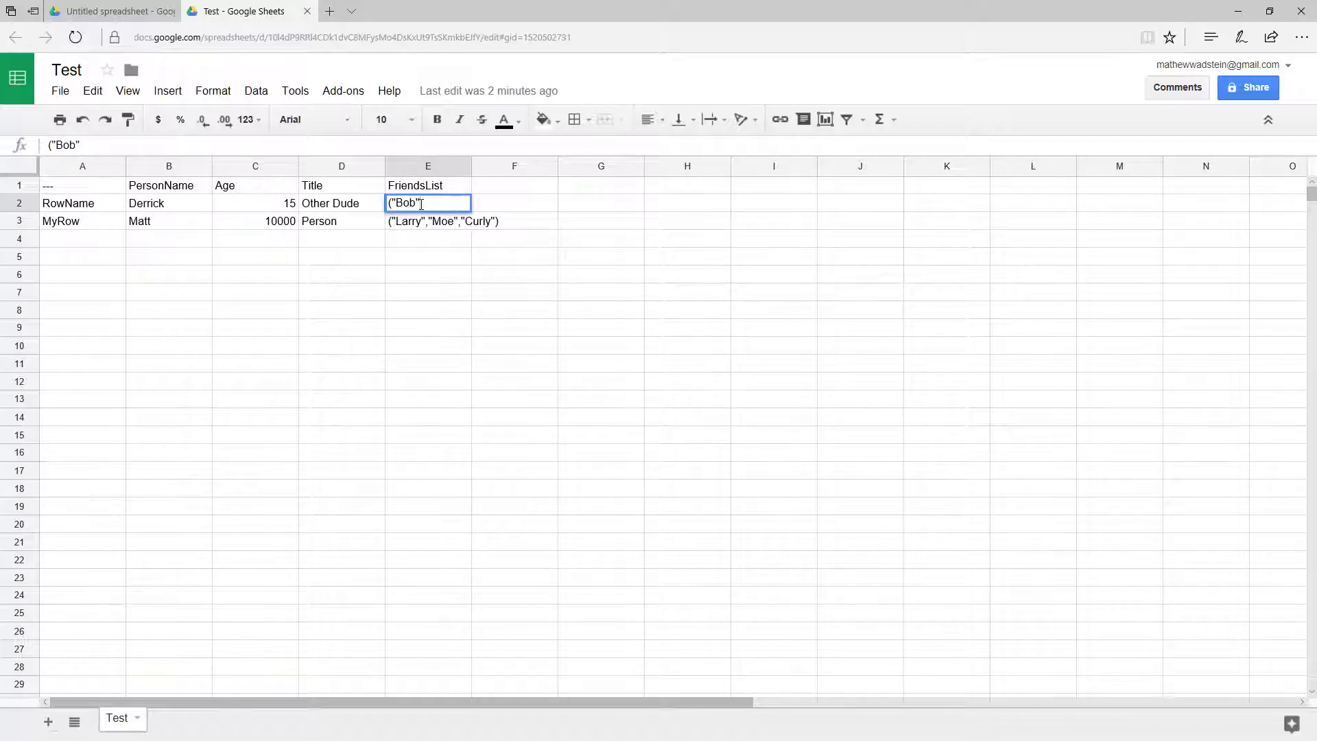
pyautogui.press('Return')
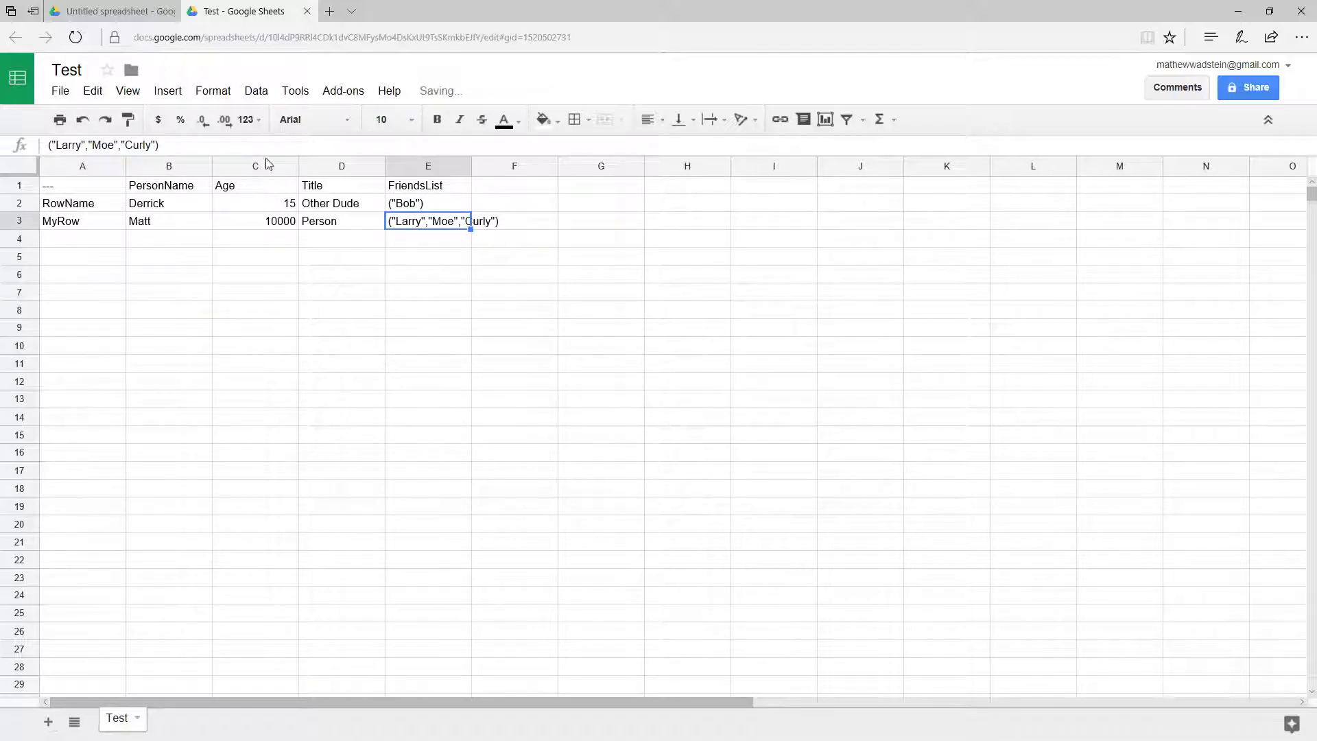
# Step: Download the edited sheet as comma-separated values, replacing Test.csv in C:\TempRecord
pyautogui.click(61, 90)
pyautogui.moveTo(153, 388)
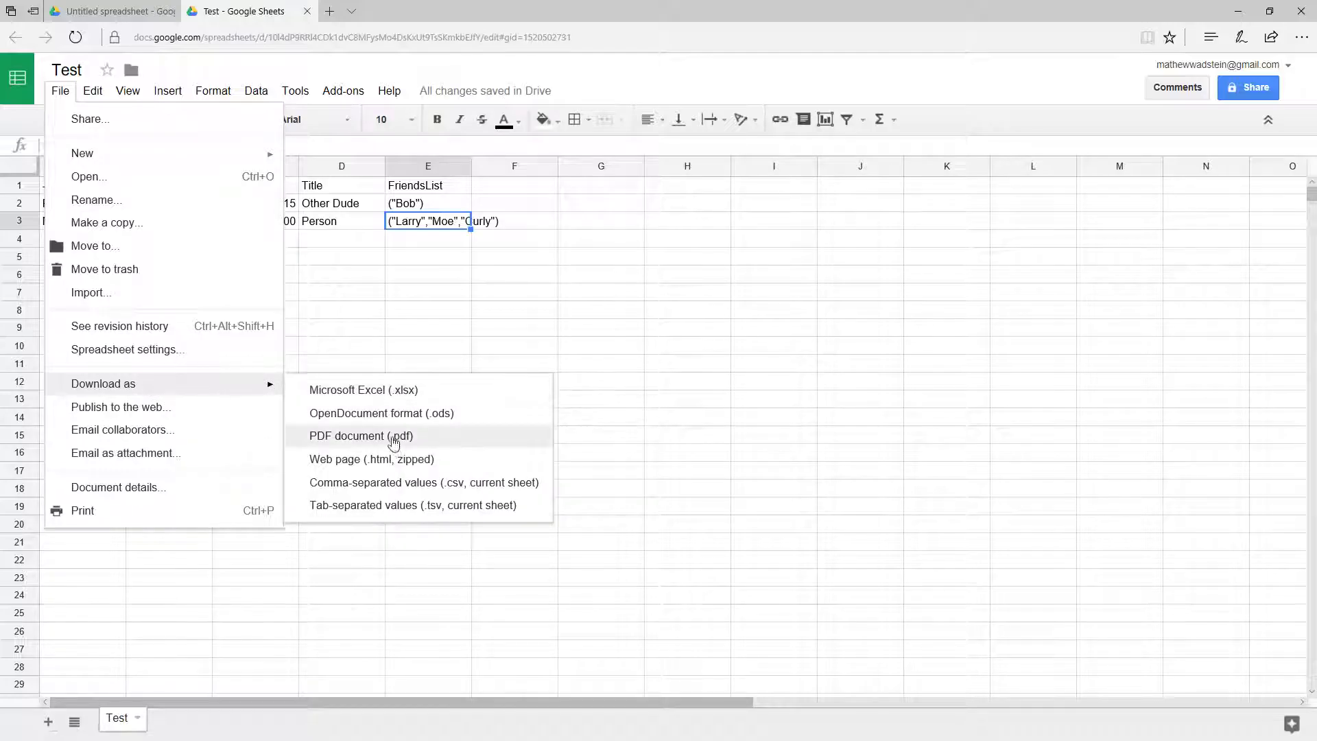
pyautogui.click(419, 482)
pyautogui.click(850, 721)
pyautogui.click(794, 699)
pyautogui.doubleClick(381, 183)
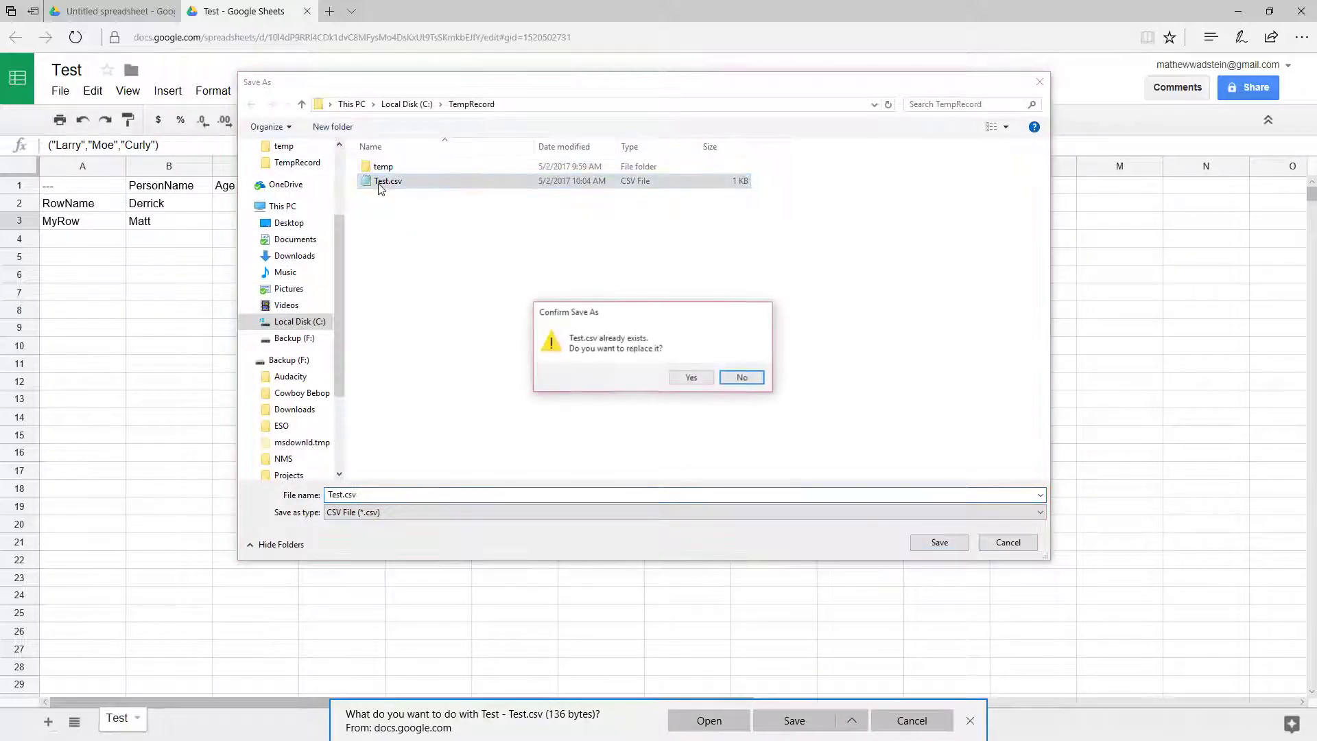
pyautogui.click(690, 378)
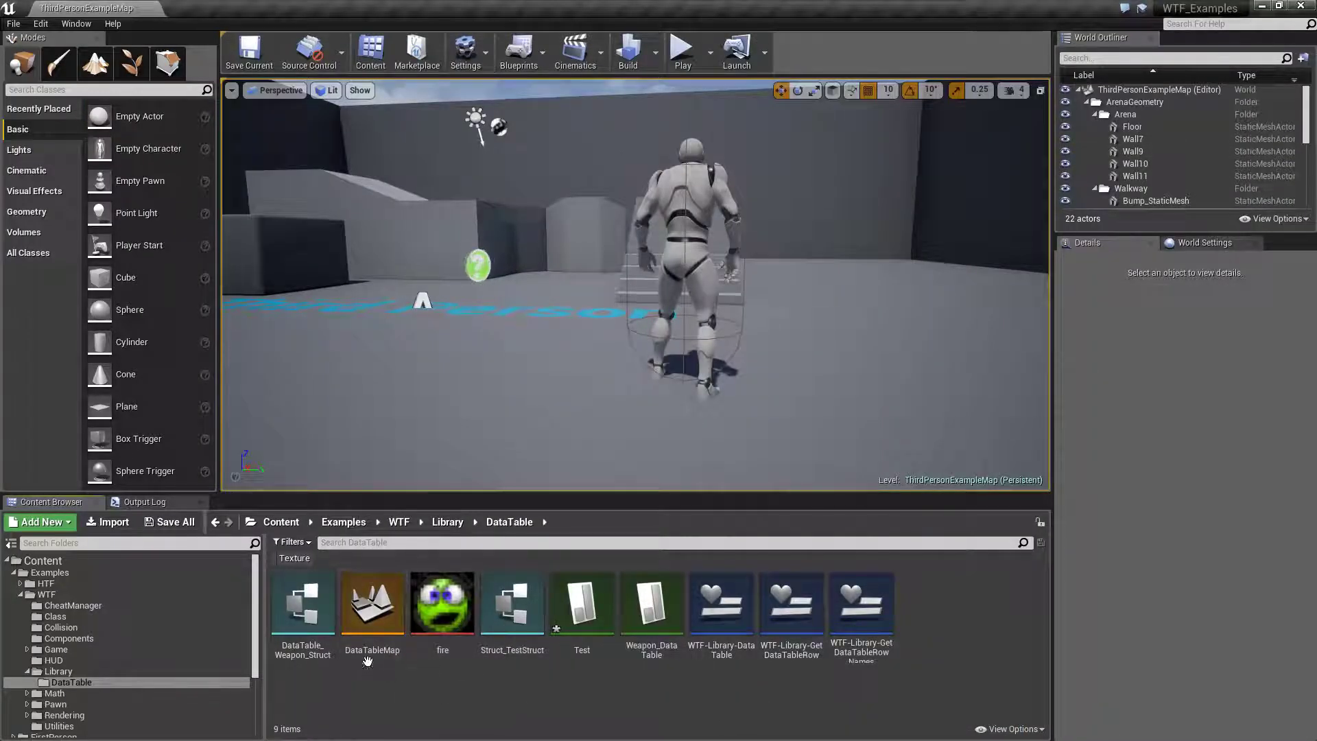
# Step: Switch to Unreal Editor and reimport the Test data table from its source file
pyautogui.rightClick(587, 604)
pyautogui.click(658, 262)
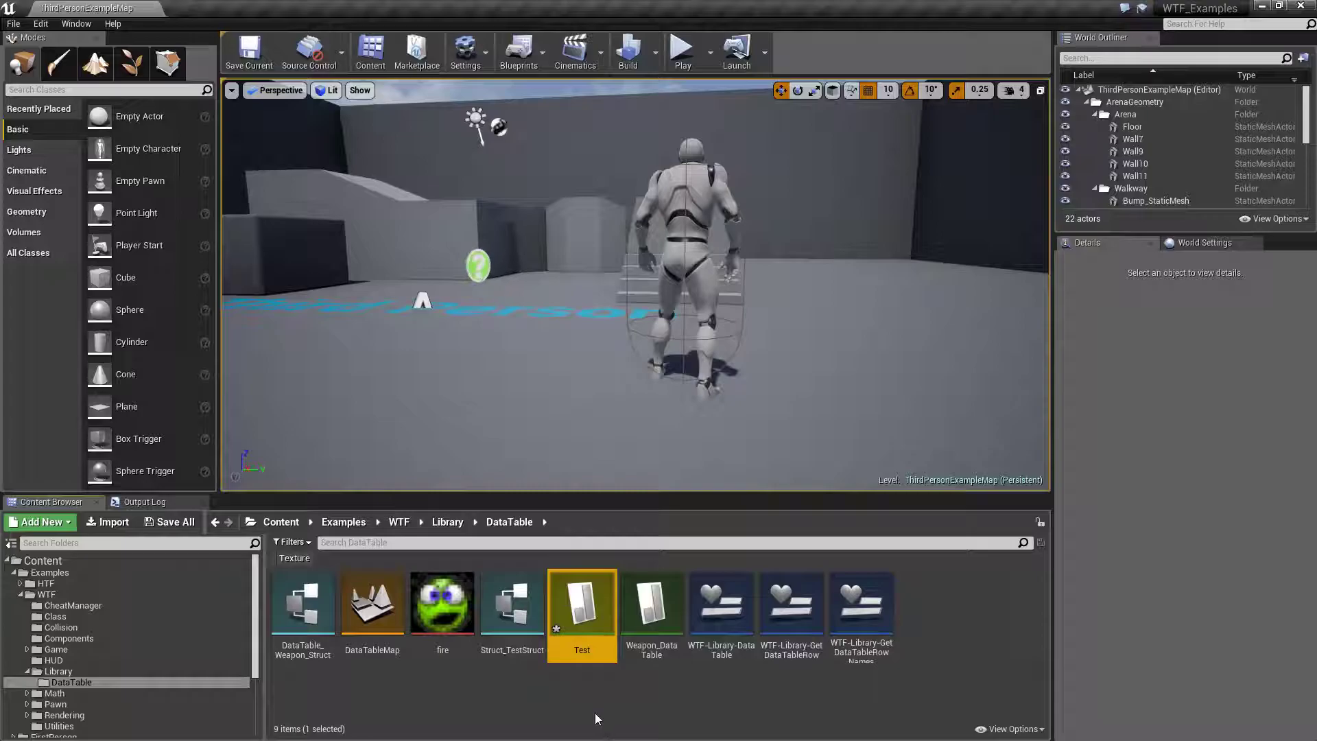
pyautogui.click(608, 665)
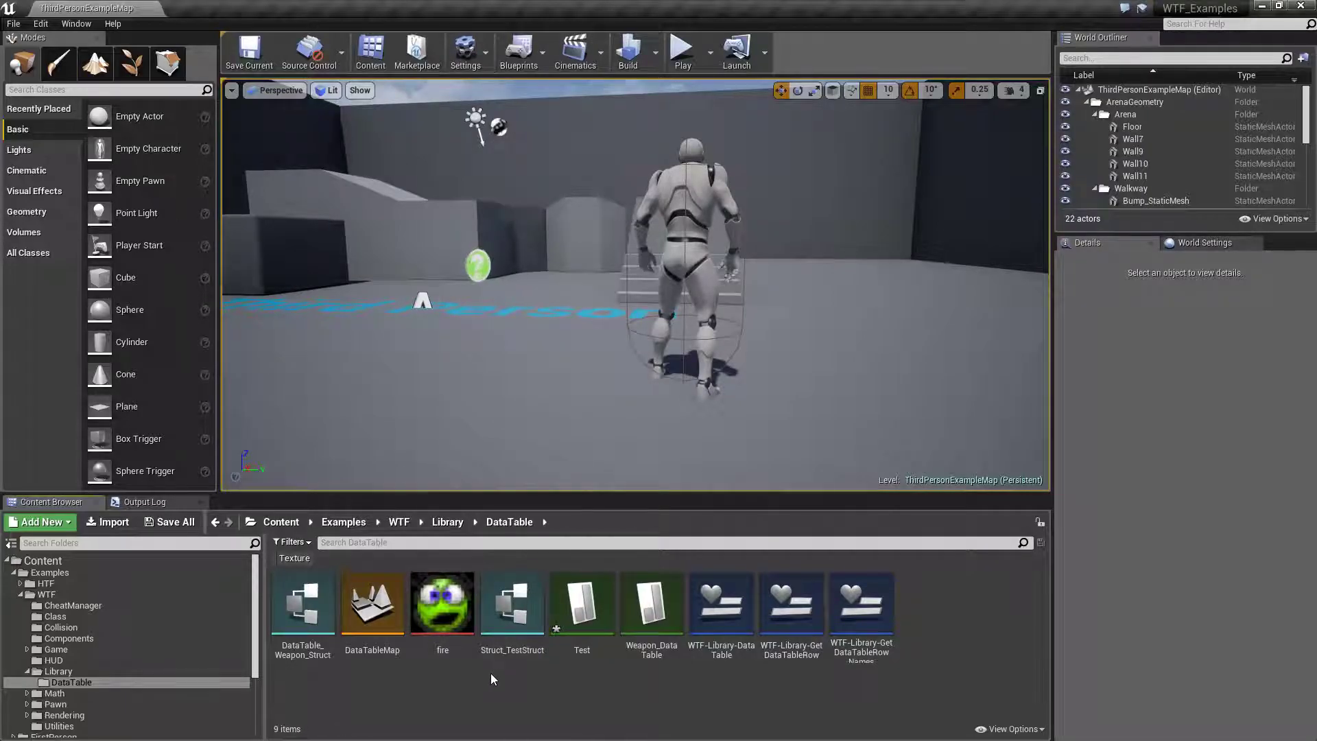
pyautogui.doubleClick(312, 617)
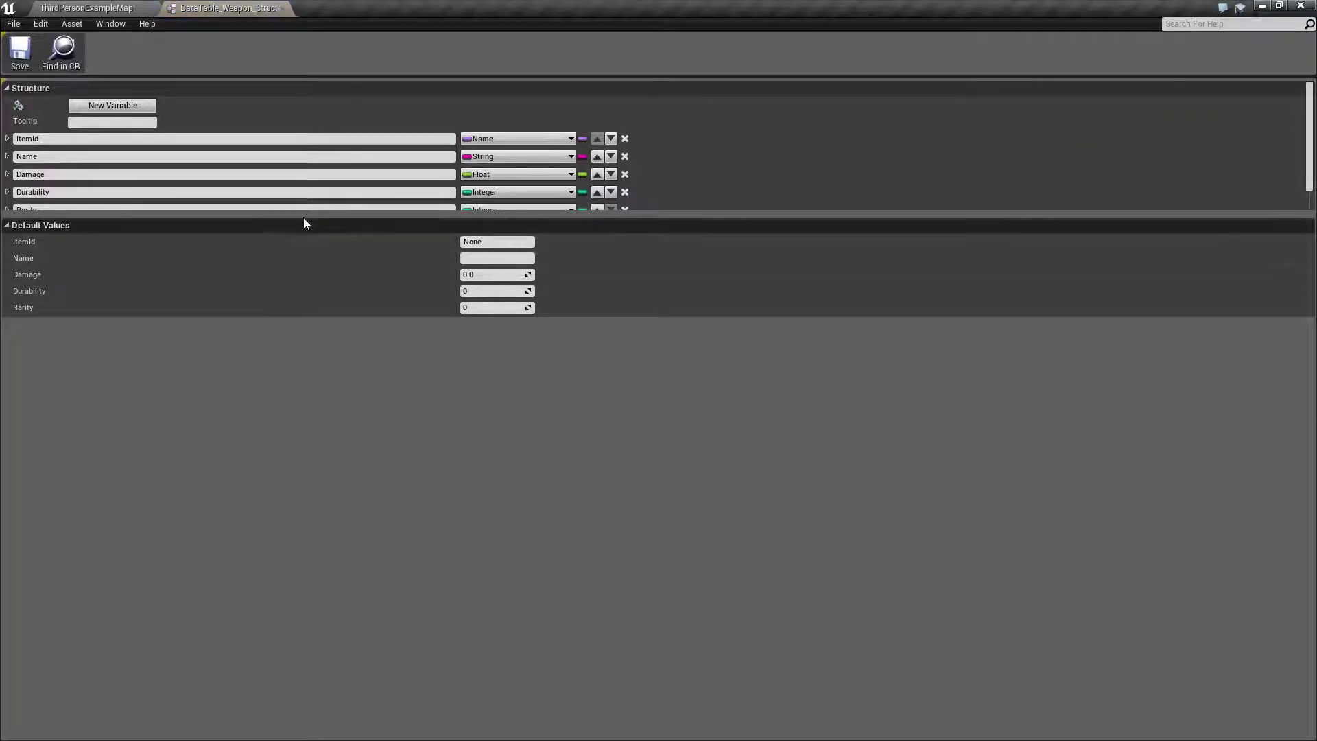
pyautogui.moveTo(298, 217); pyautogui.dragTo(292, 299)
pyautogui.click(281, 8)
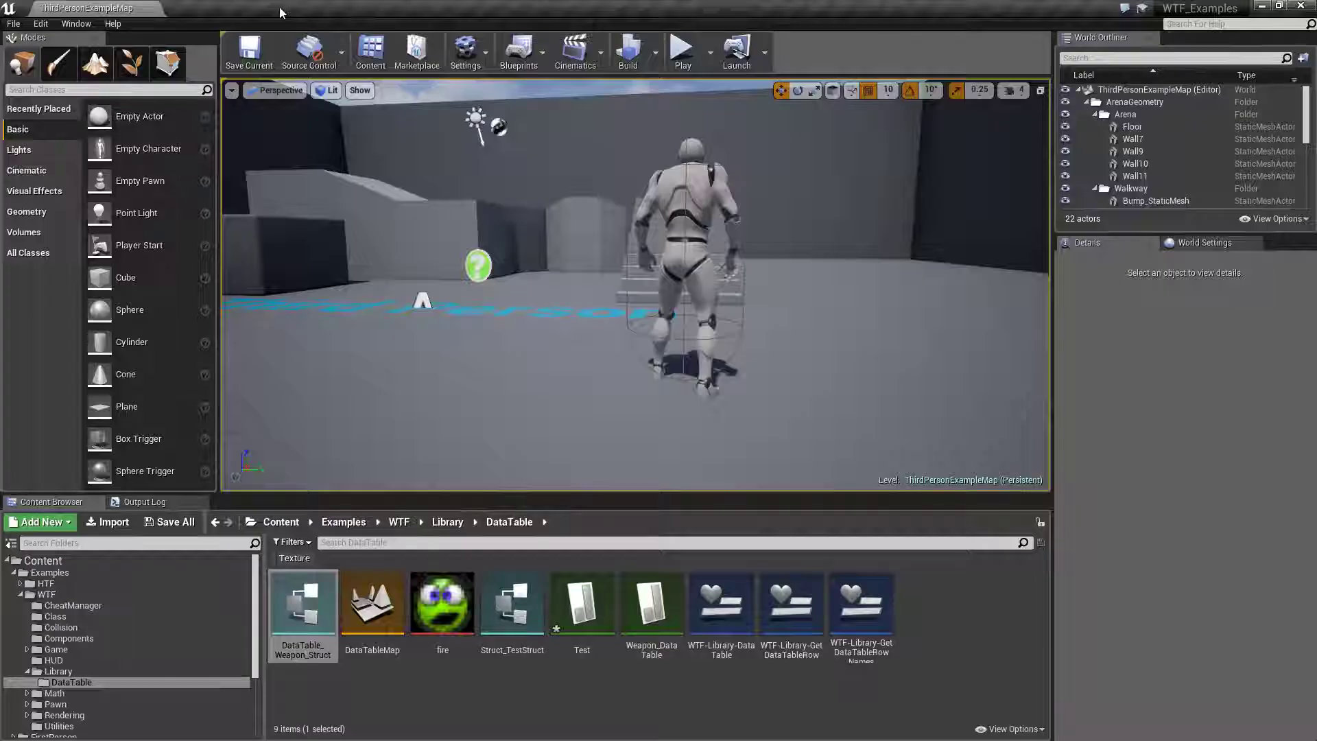
# Step: Open Struct_TestStruct and add a new variable named FriendsTransforms
pyautogui.doubleClick(532, 599)
pyautogui.moveTo(259, 219); pyautogui.dragTo(268, 287)
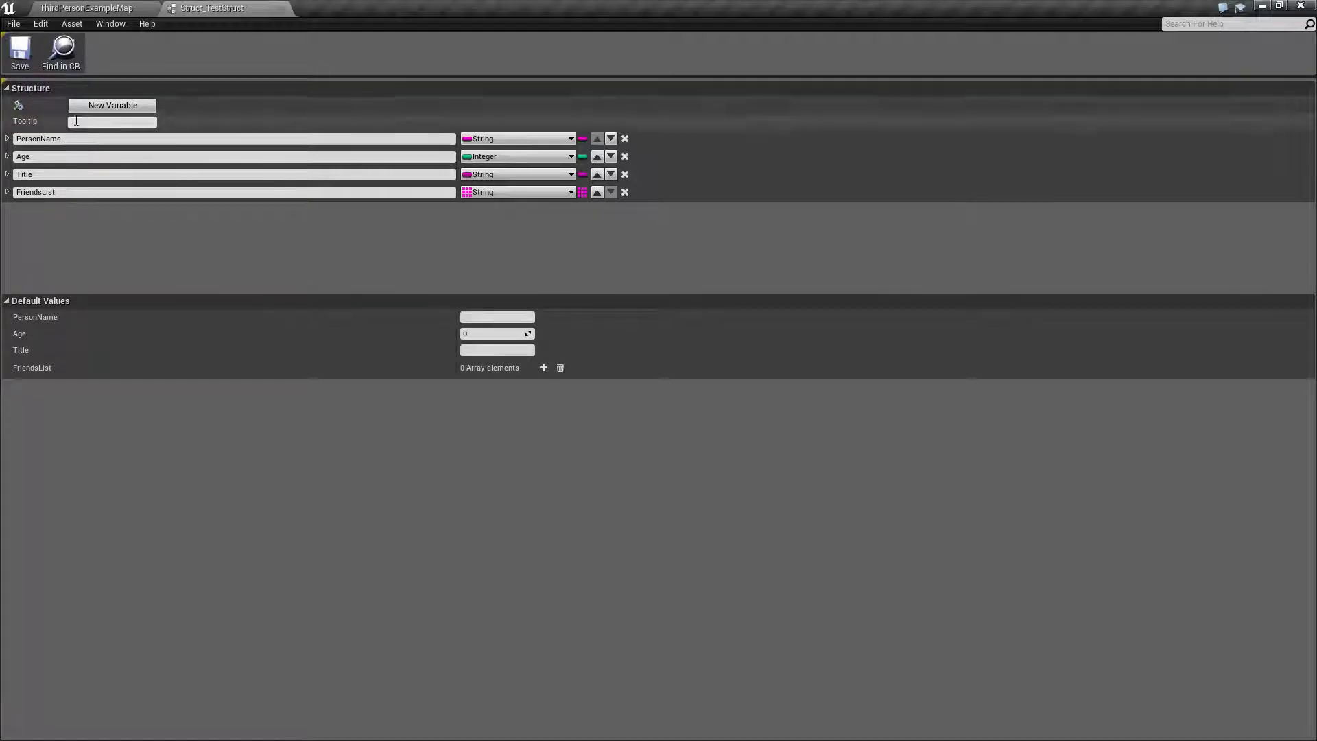
pyautogui.click(113, 105)
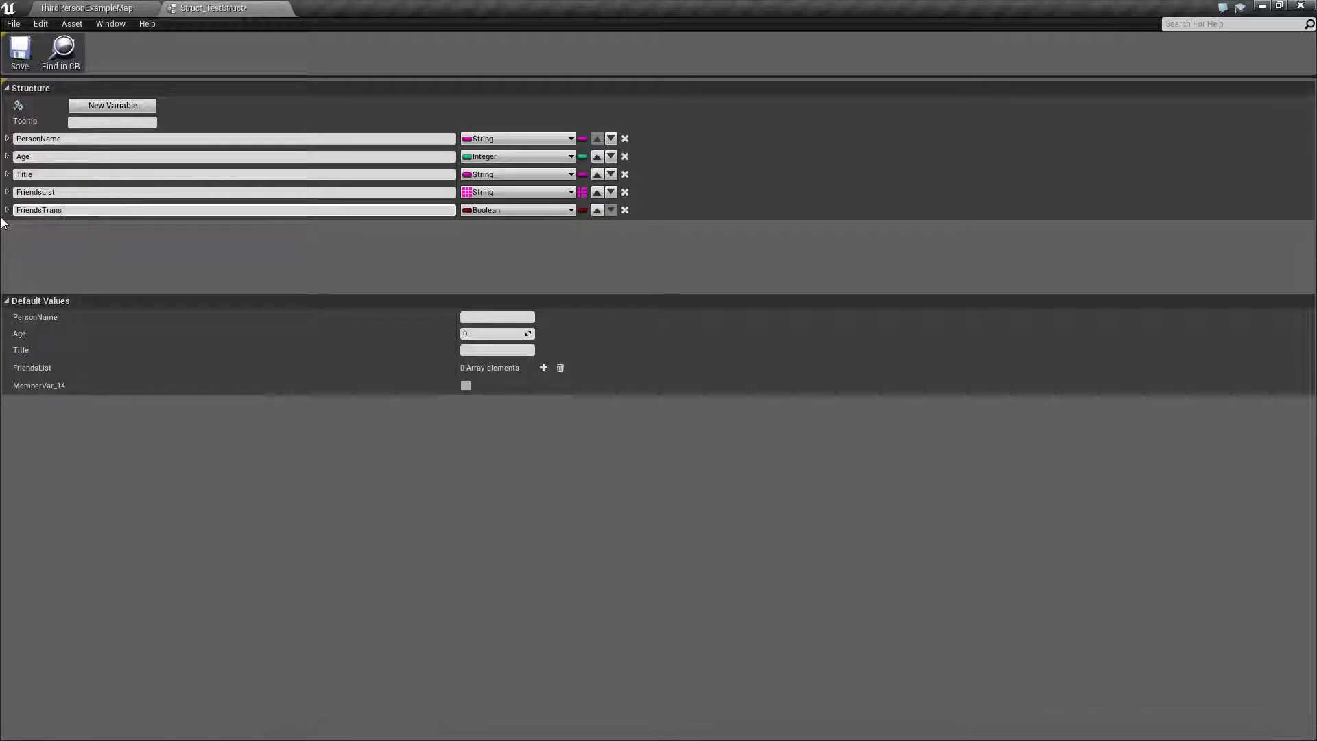
pyautogui.press('Return')
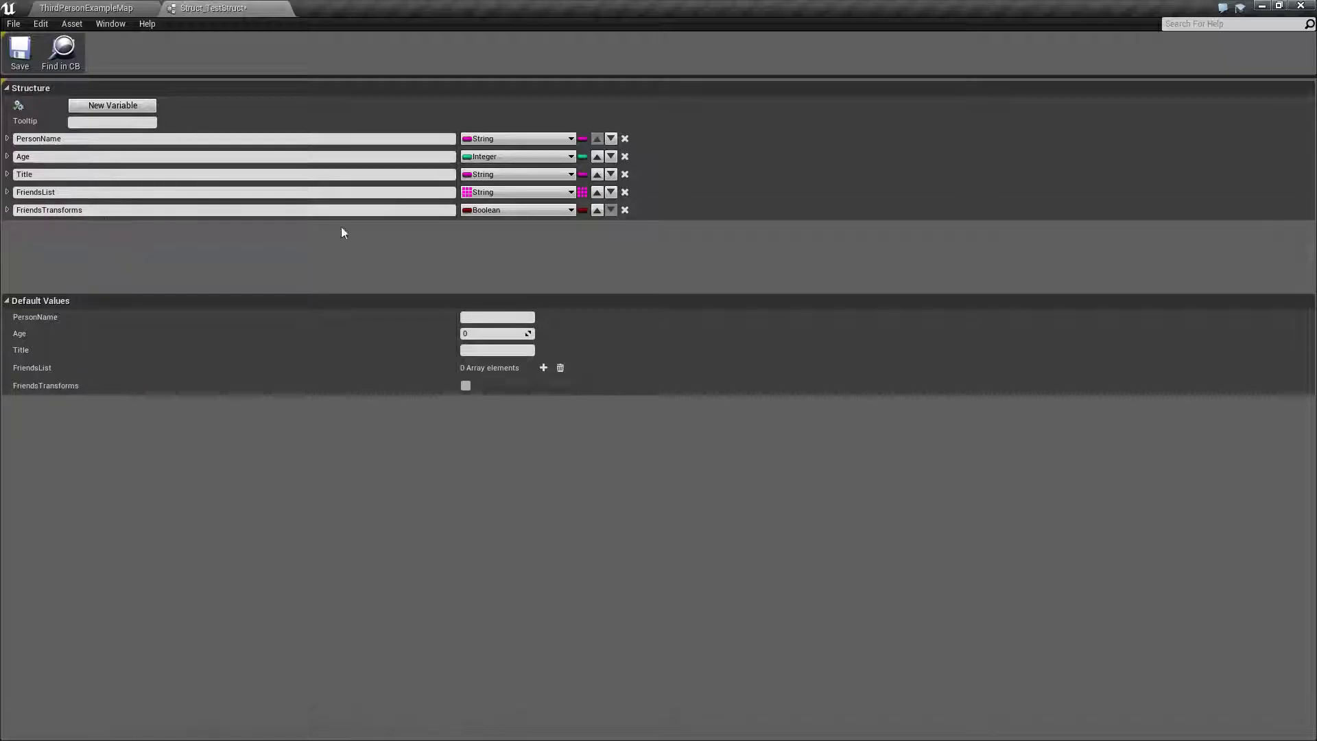
# Step: Make the FriendsTransforms variable an array of Transforms, then save and close the struct
pyautogui.click(499, 211)
pyautogui.click(508, 360)
pyautogui.click(582, 210)
pyautogui.click(582, 232)
pyautogui.click(20, 51)
pyautogui.click(283, 9)
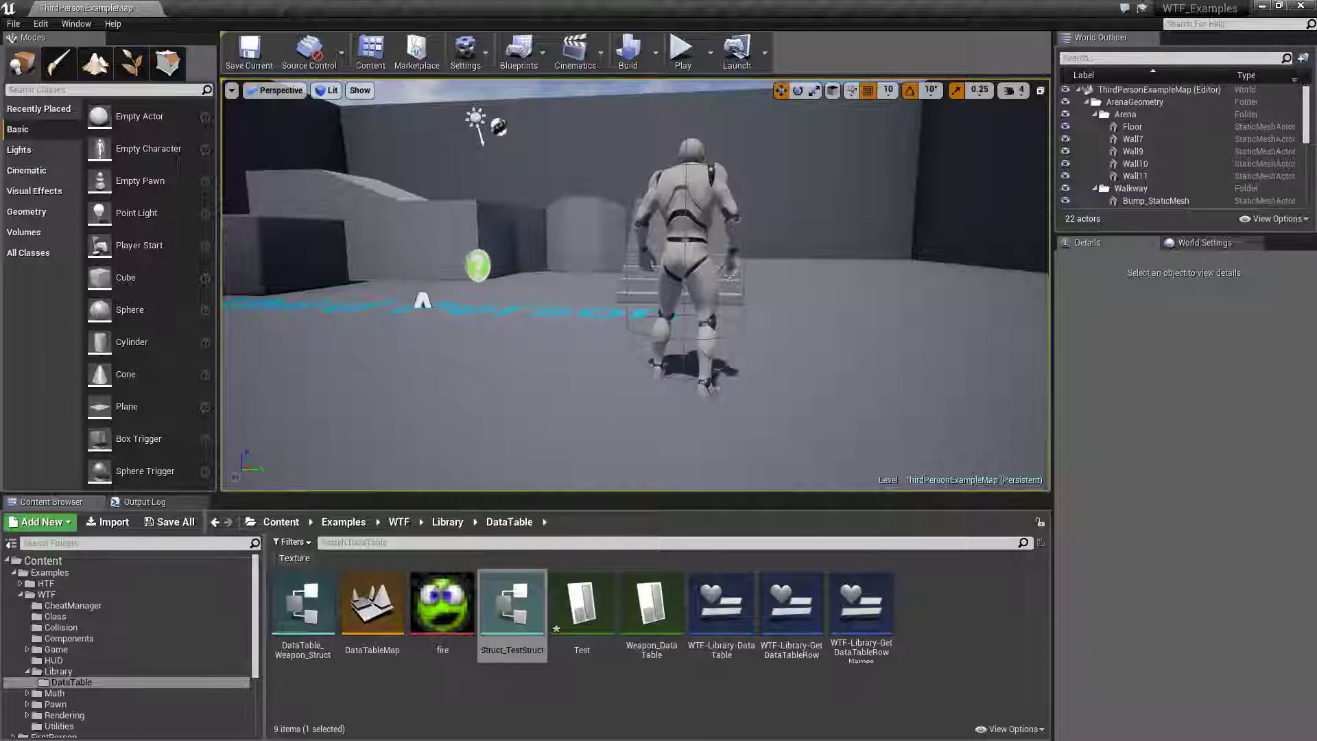
# Step: Open the Test data table and add two elements to MyRow's FriendsTransforms array
pyautogui.doubleClick(583, 603)
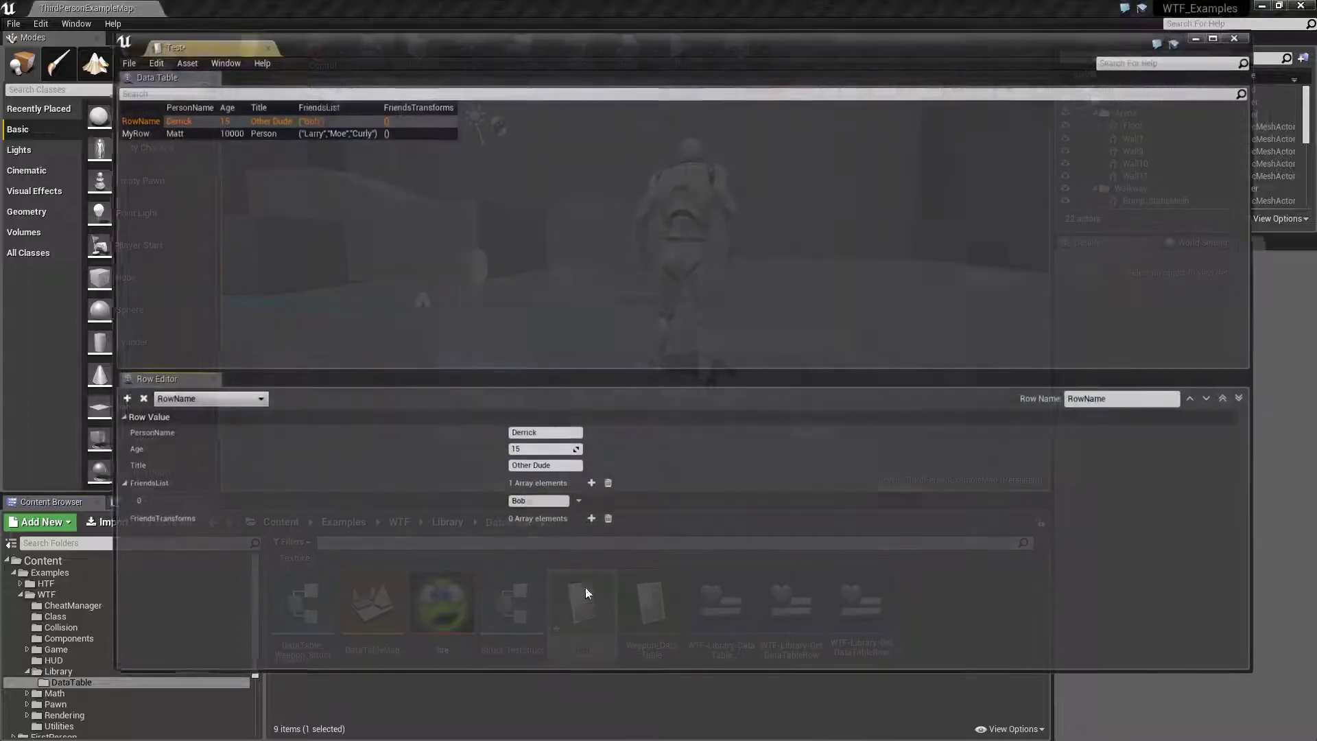
pyautogui.press('Down')
pyautogui.press('Up')
pyautogui.press('Down')
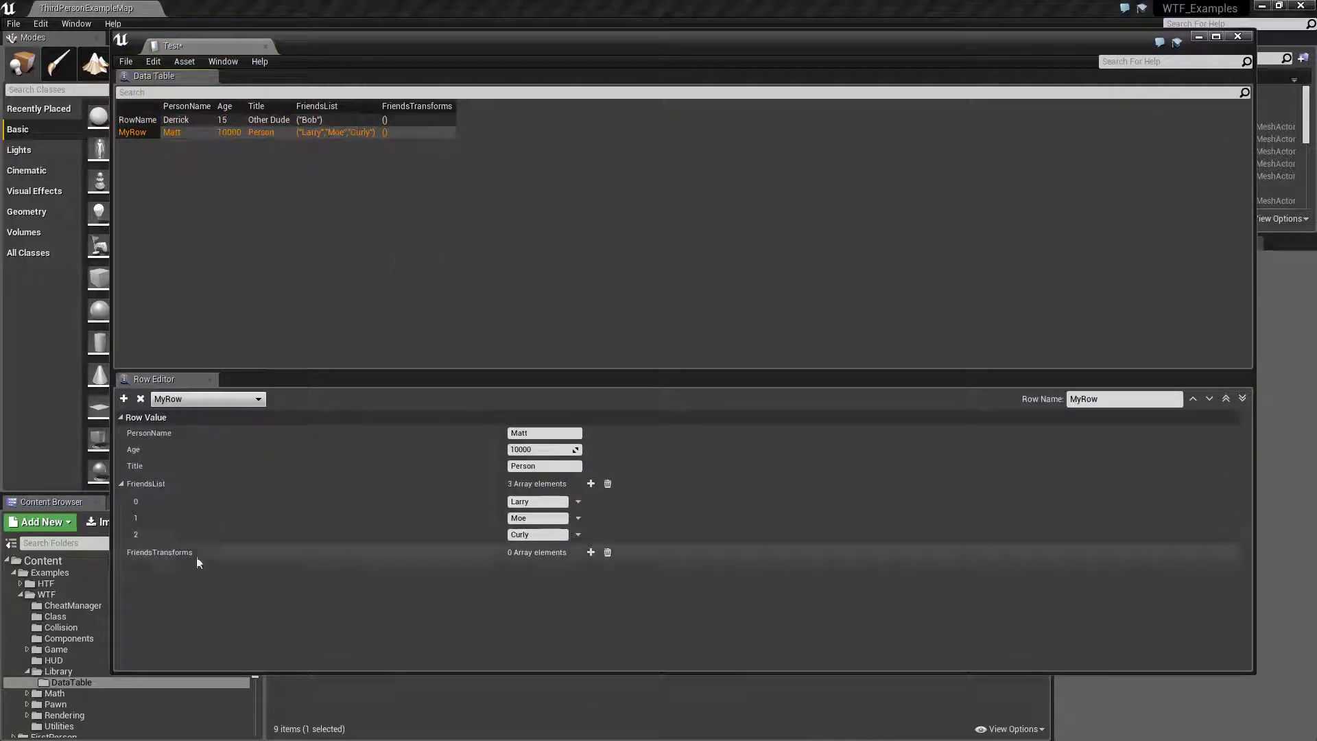
pyautogui.click(590, 553)
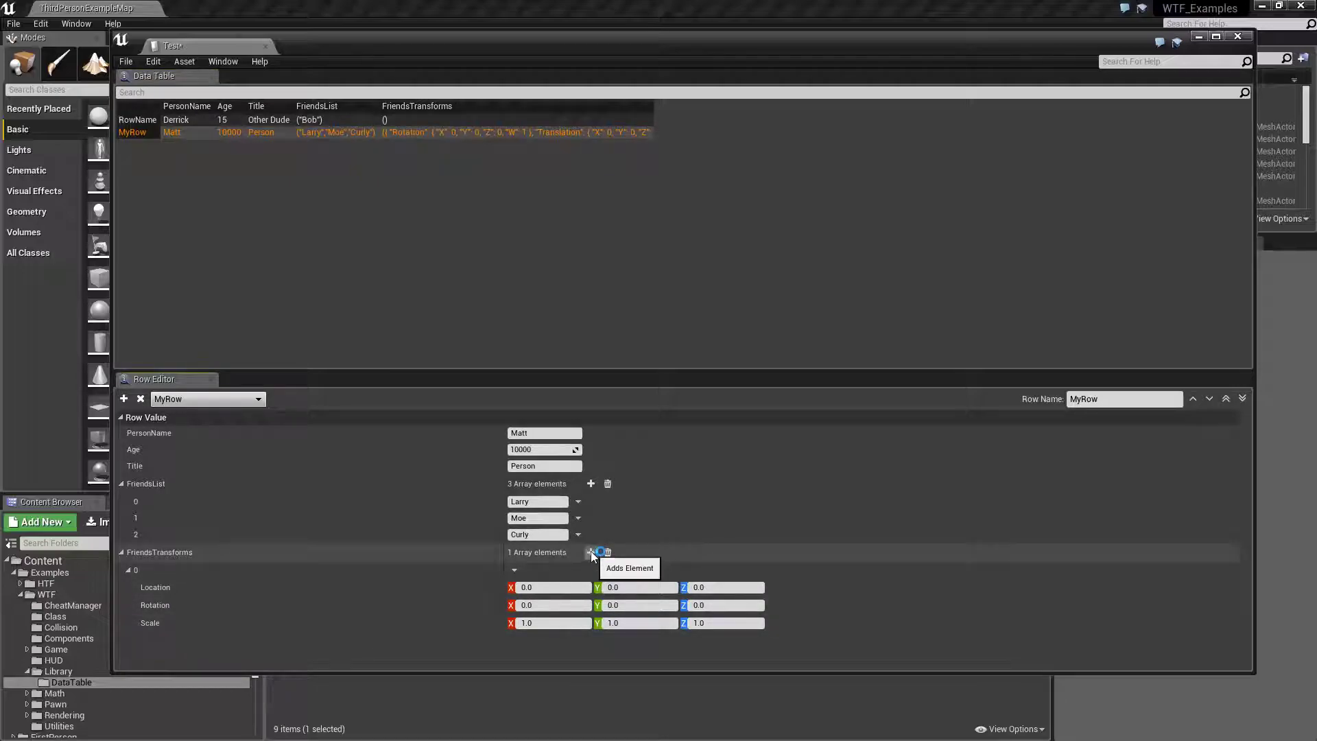
pyautogui.click(591, 553)
# Step: Set FriendsTransforms element 0's location to 111, 11, 11 and its rotation to 22 on all three axes
pyautogui.scroll(-1, 636, 547)
pyautogui.write('111')
pyautogui.press('Tab')
pyautogui.write('11')
pyautogui.press('Tab')
pyautogui.write('11')
pyautogui.press('Tab')
pyautogui.write('22')
pyautogui.press('Tab')
pyautogui.write('22')
pyautogui.press('Tab')
pyautogui.write('22')
pyautogui.click(702, 589)
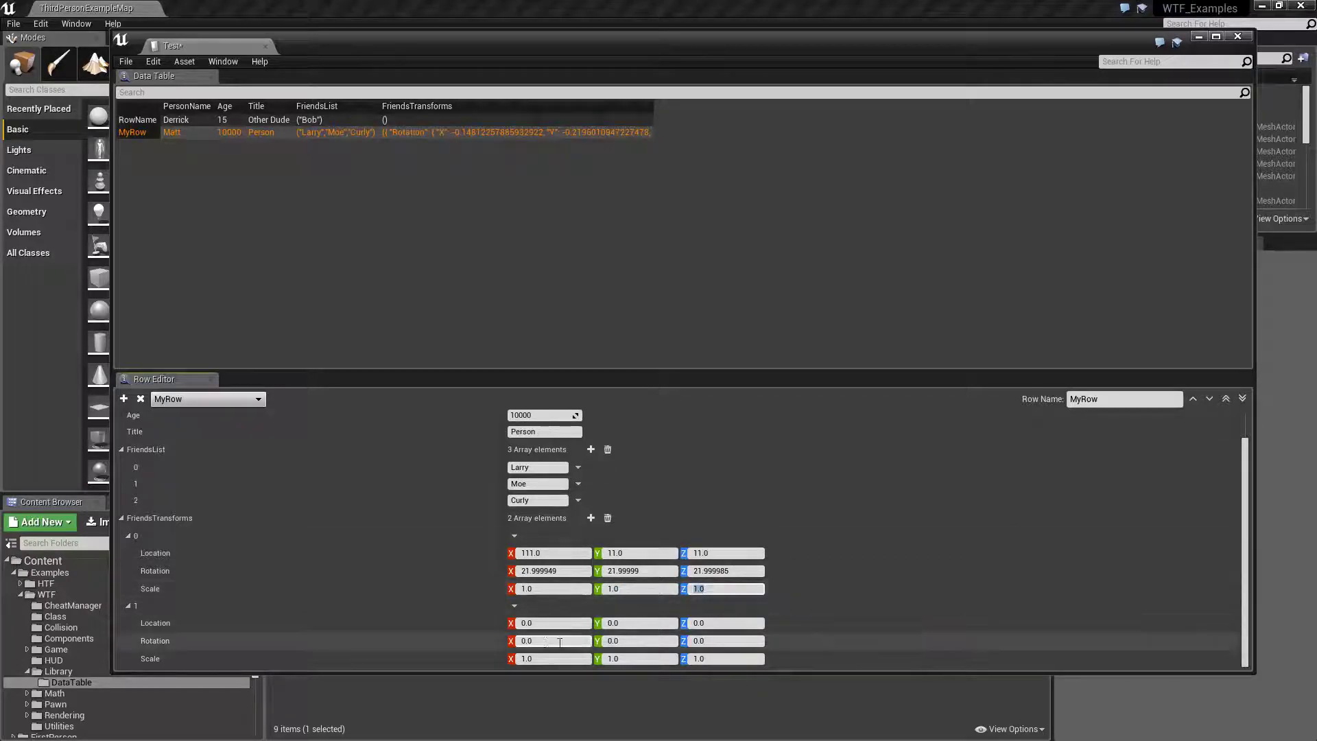
# Step: Set FriendsTransforms element 1's location and rotation to 33 on all three axes
pyautogui.write('33')
pyautogui.press('Tab')
pyautogui.write('33')
pyautogui.press('Tab')
pyautogui.write('33')
pyautogui.click(648, 638)
pyautogui.write('3')
pyautogui.press('Tab')
pyautogui.press('Tab')
pyautogui.write('33')
pyautogui.hotkey('shift', 'Tab')
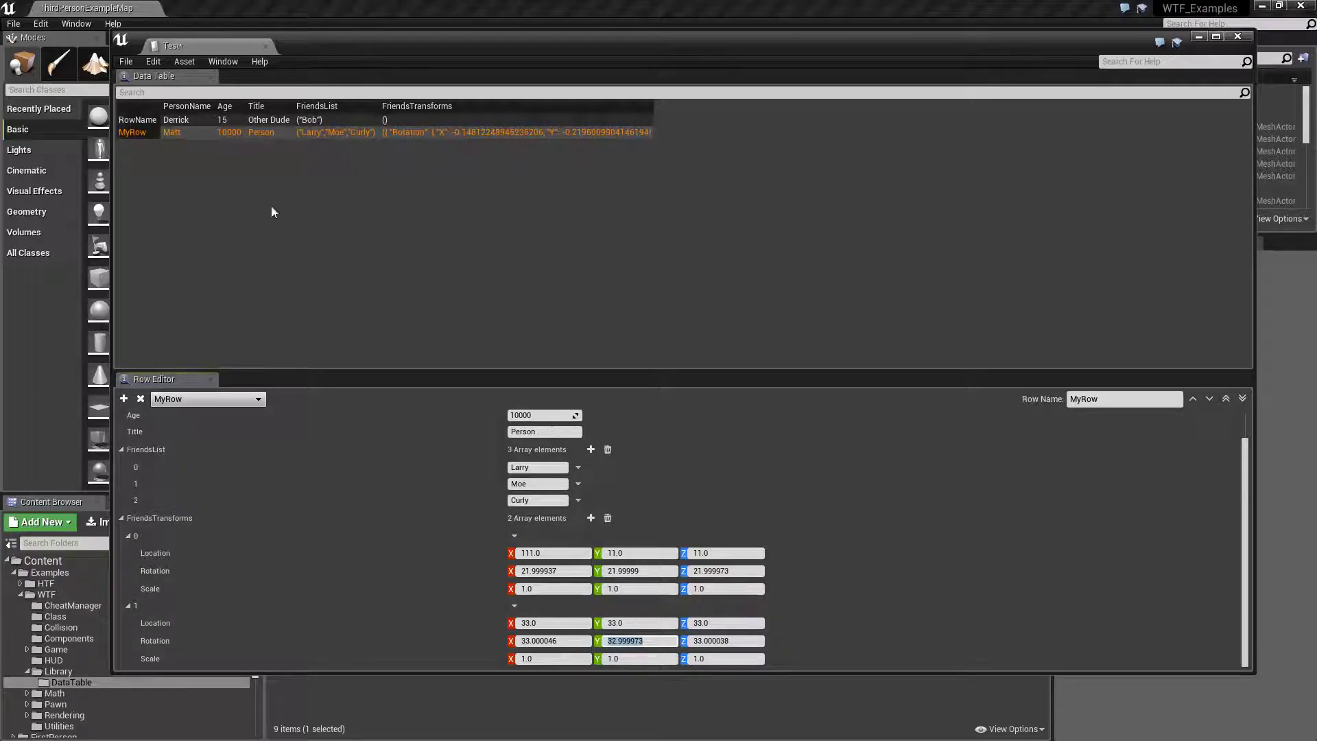
# Step: Widen the FriendsTransforms column to inspect how MyRow's transform array is written
pyautogui.click(416, 134)
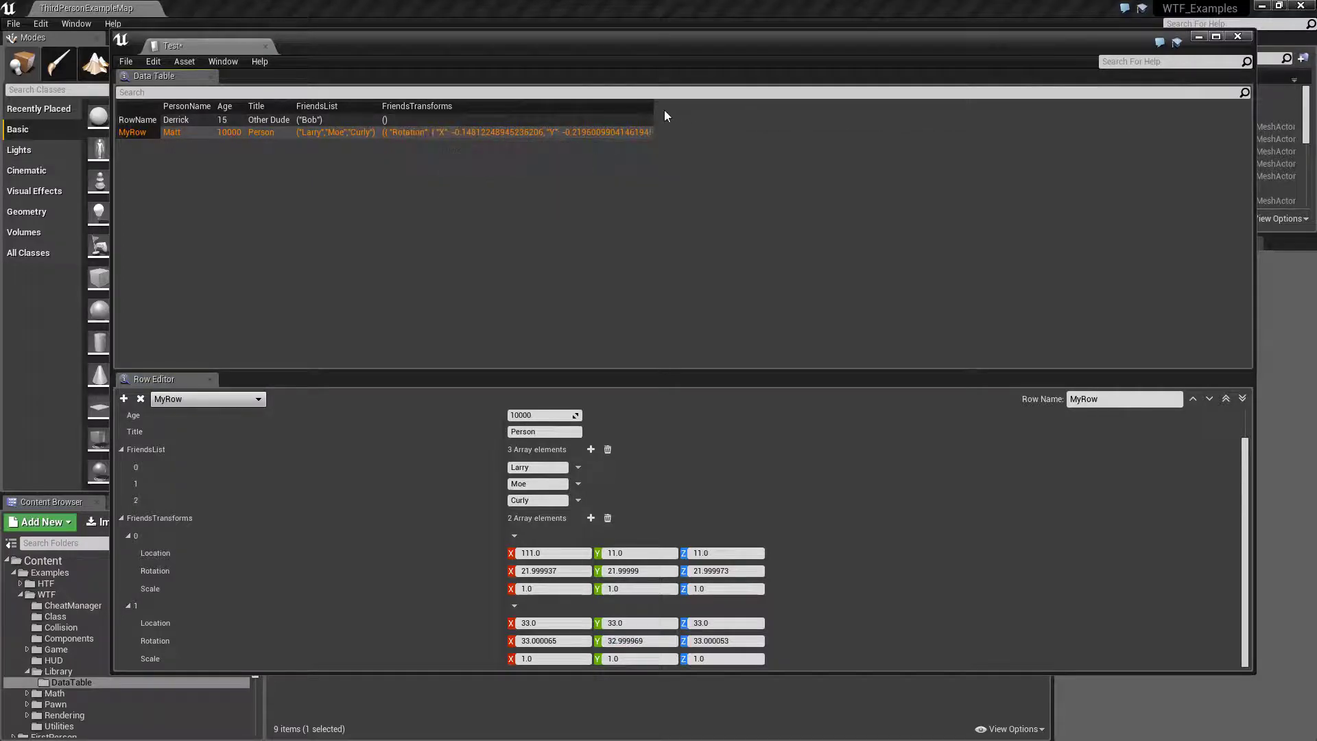
pyautogui.moveTo(653, 107); pyautogui.dragTo(1054, 107)
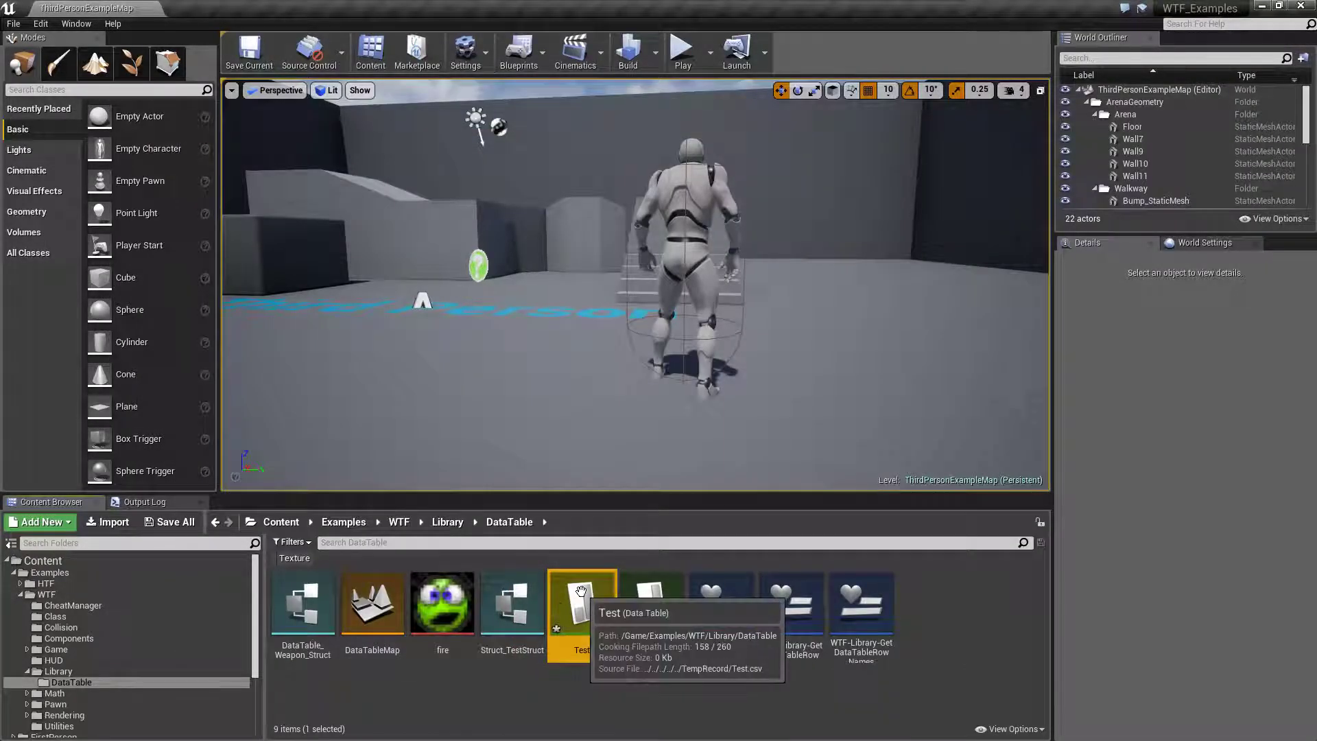
# Step: Export the Test data table as CSV to C:\TempRecord\Test.csv, overwriting the existing file
pyautogui.rightClick(581, 604)
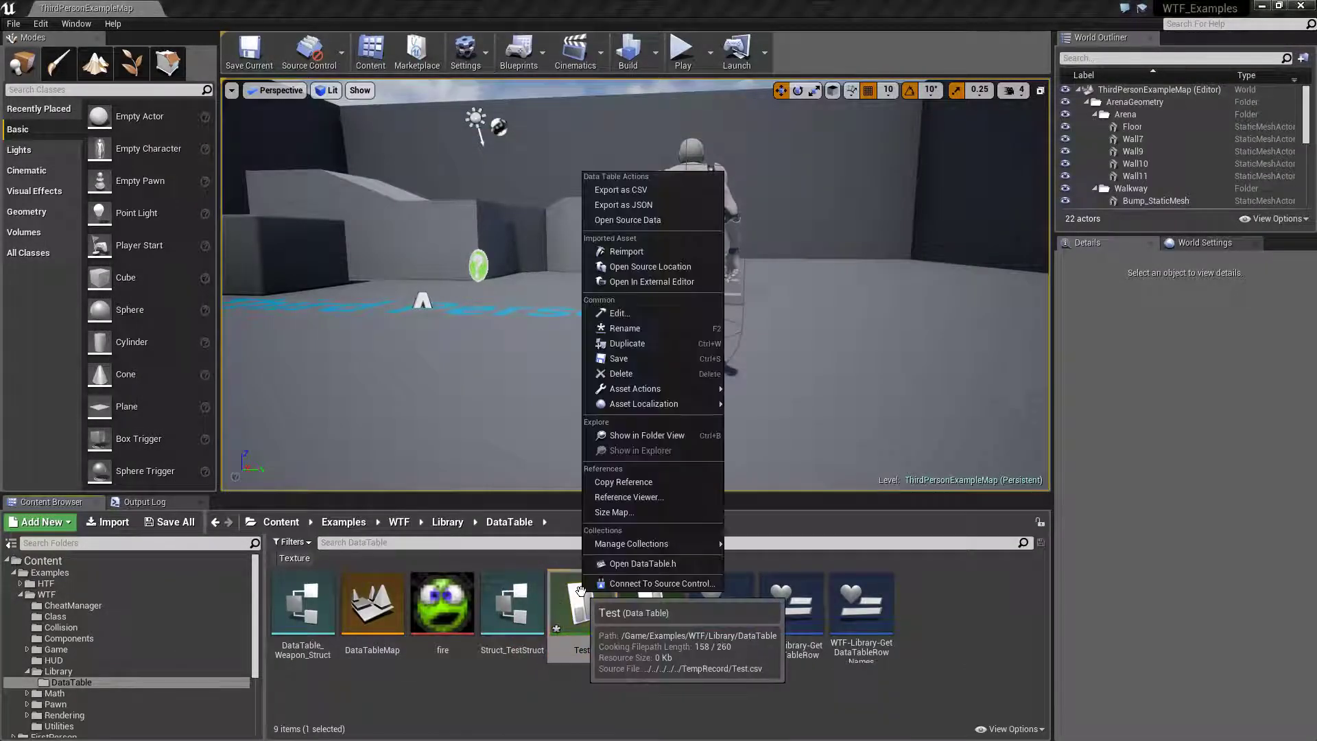
pyautogui.click(621, 189)
pyautogui.doubleClick(544, 267)
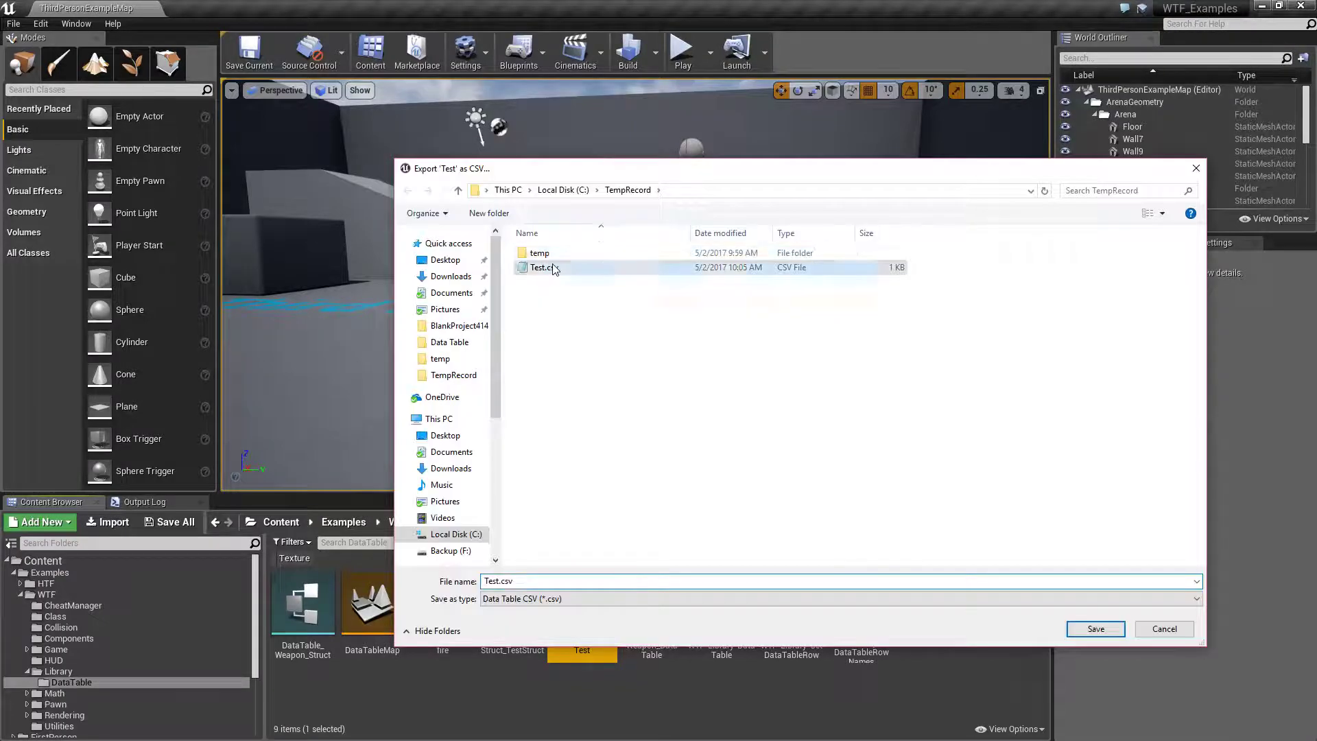
pyautogui.click(708, 379)
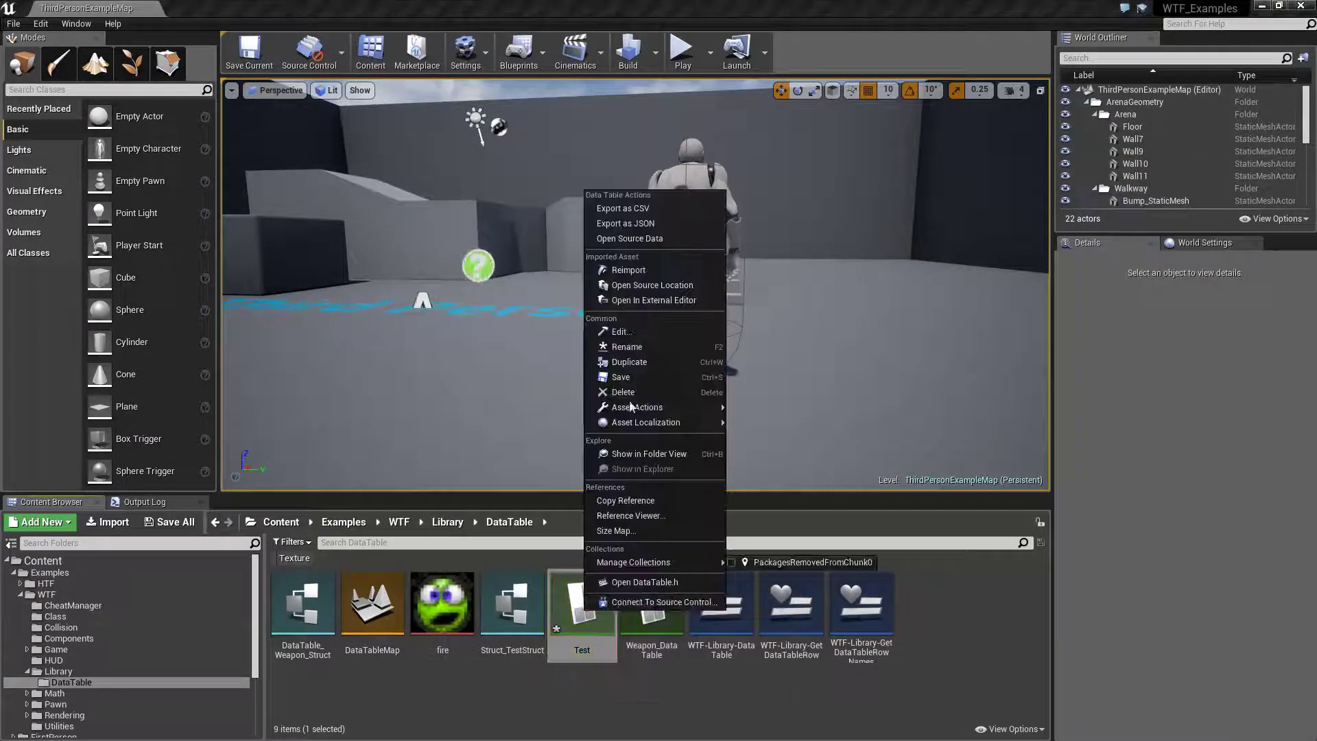
# Step: Export the Test data table as JSON to Test.json, overwriting the existing file
pyautogui.click(625, 223)
pyautogui.doubleClick(583, 267)
pyautogui.click(689, 377)
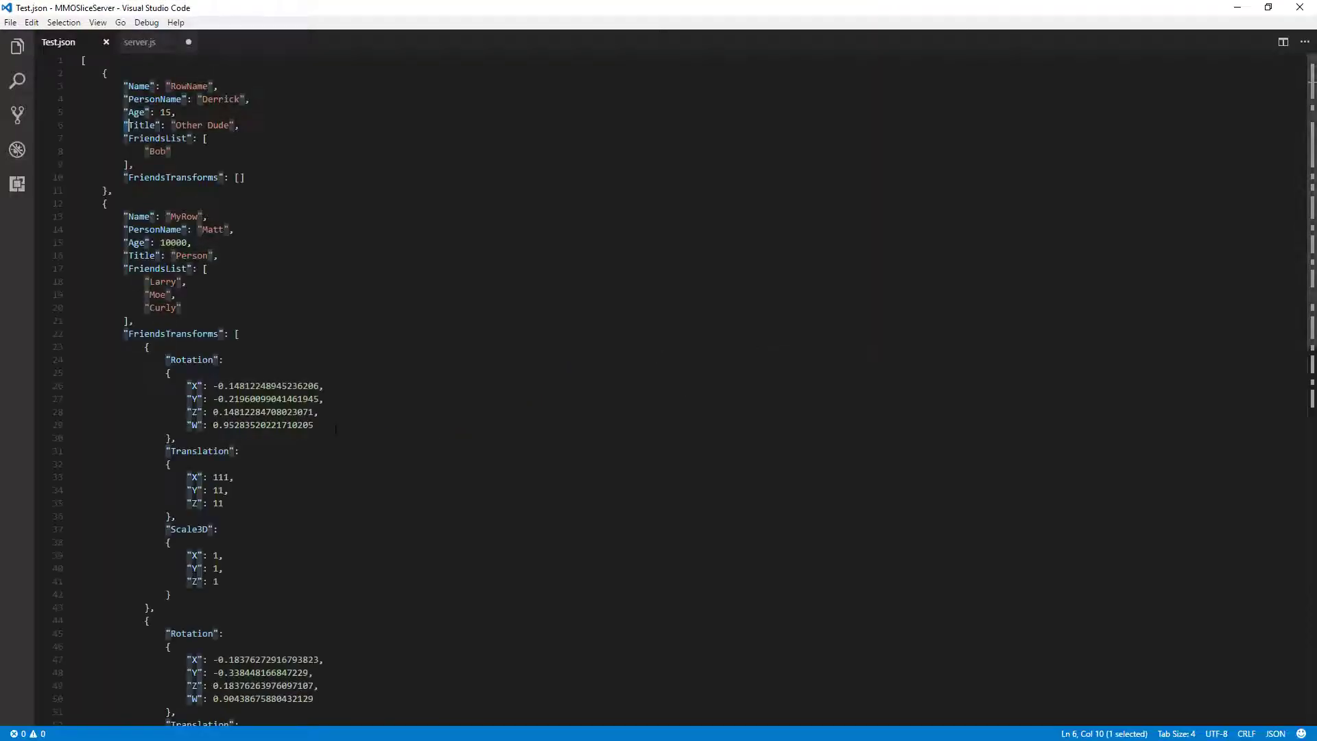
# Step: Examine how MyRow's entire FriendsTransforms array is written in Test.json
pyautogui.scroll(-7, 658, 385)
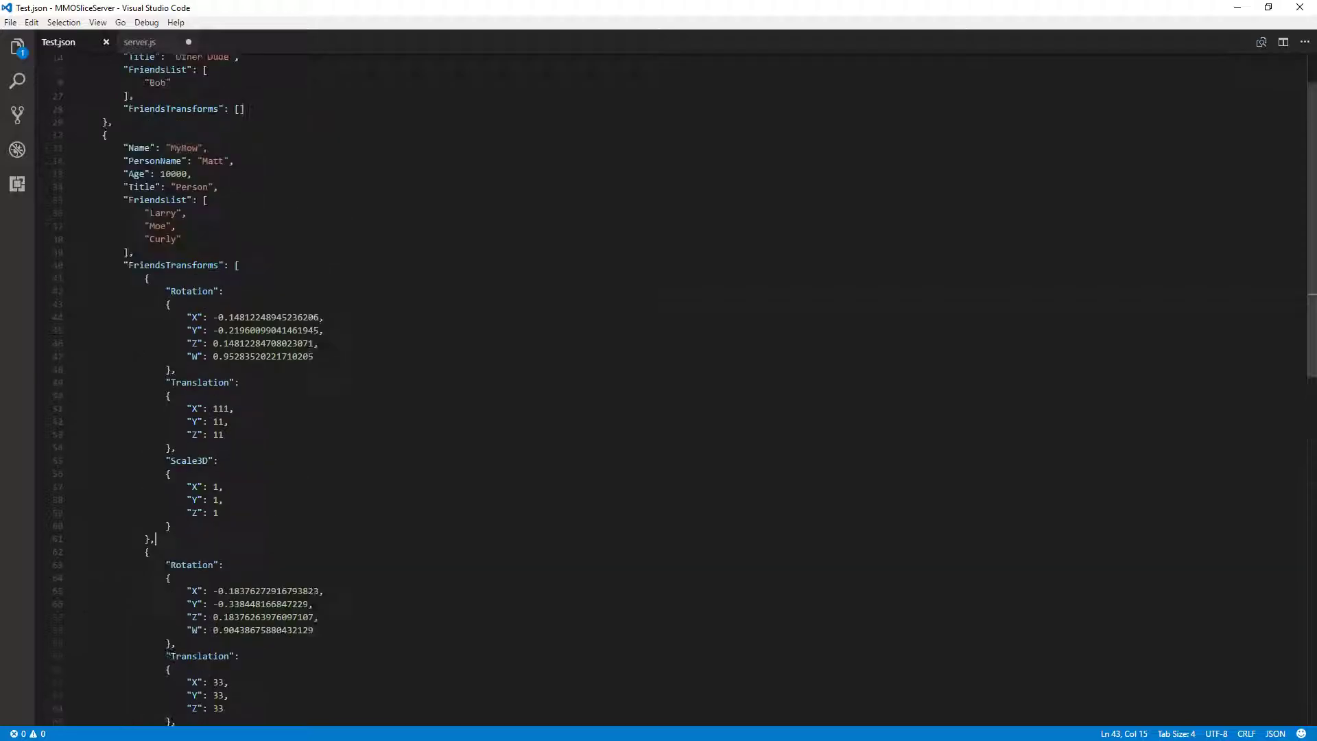
pyautogui.scroll(2, 659, 384)
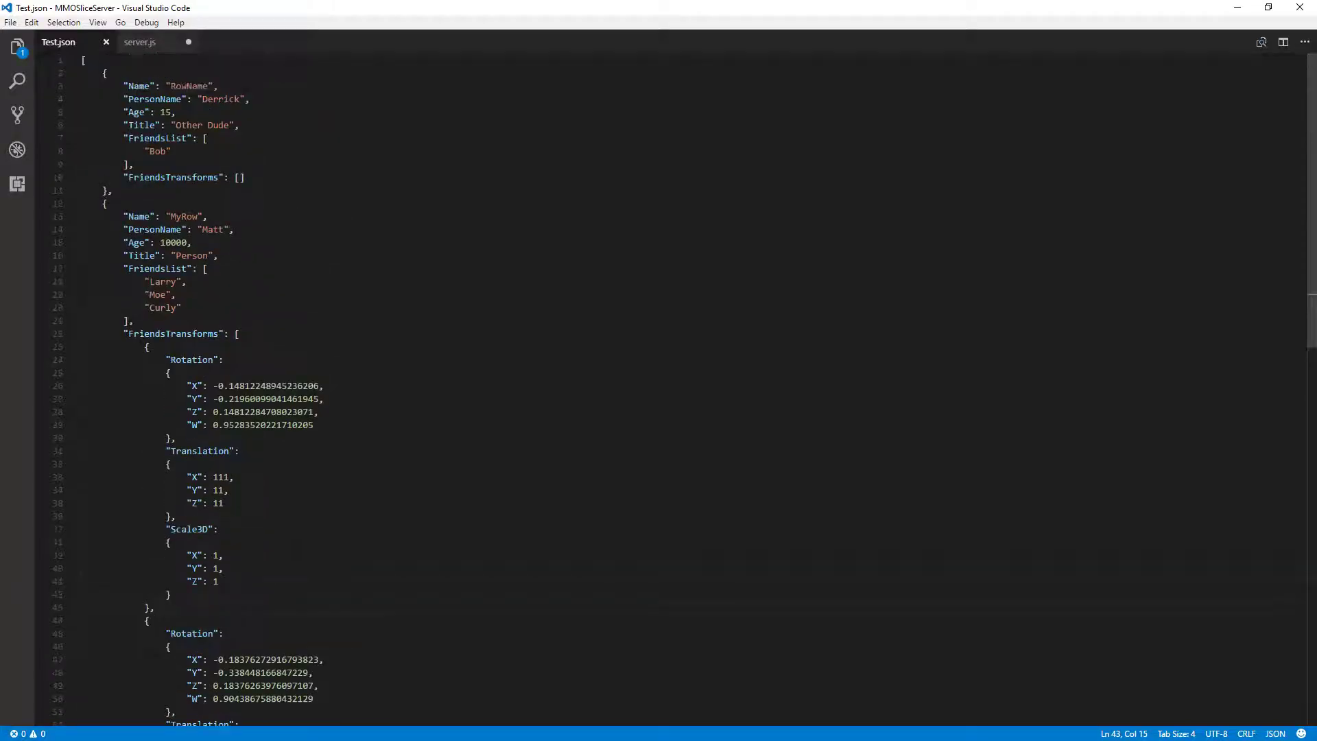
pyautogui.click(207, 334)
pyautogui.moveTo(237, 334); pyautogui.dragTo(224, 375)
pyautogui.moveTo(237, 154); pyautogui.dragTo(170, 688)
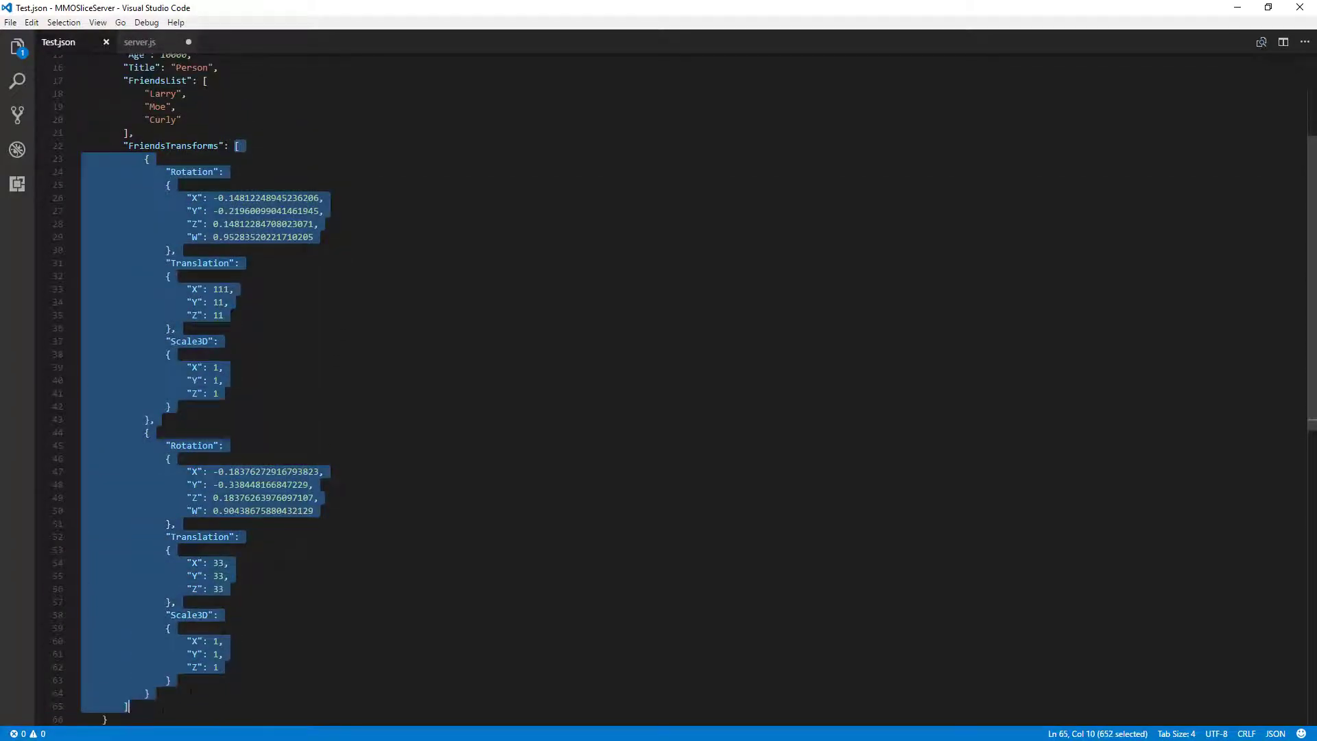
pyautogui.click(314, 518)
# Step: Inspect the Rotation, Translation and Scale3D entries of the first FriendsTransforms element in Test.json
pyautogui.scroll(-1, 314, 518)
pyautogui.moveTo(166, 137); pyautogui.dragTo(171, 372)
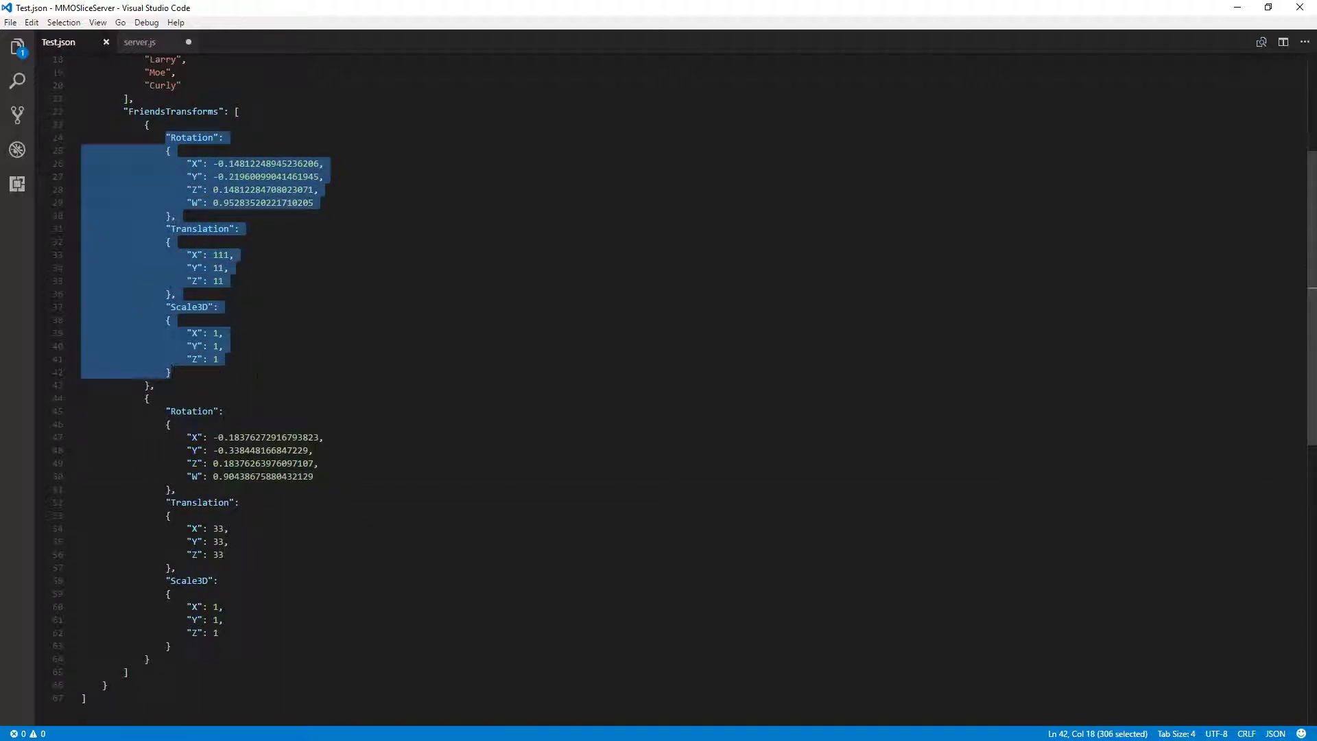
pyautogui.moveTo(233, 164); pyautogui.dragTo(235, 202)
pyautogui.click(235, 202)
pyautogui.moveTo(212, 254); pyautogui.dragTo(223, 267)
pyautogui.click(218, 281)
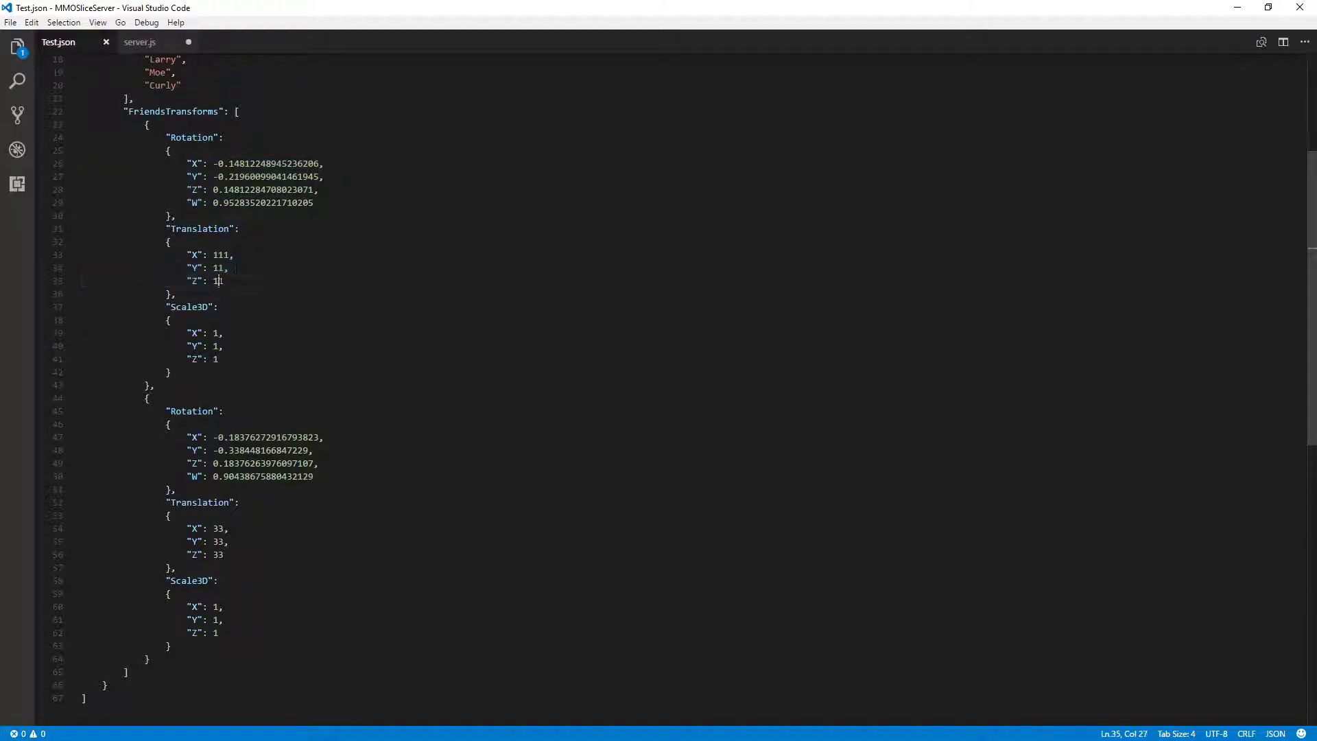
pyautogui.moveTo(81, 333); pyautogui.dragTo(219, 359)
pyautogui.click(223, 346)
pyautogui.click(202, 333)
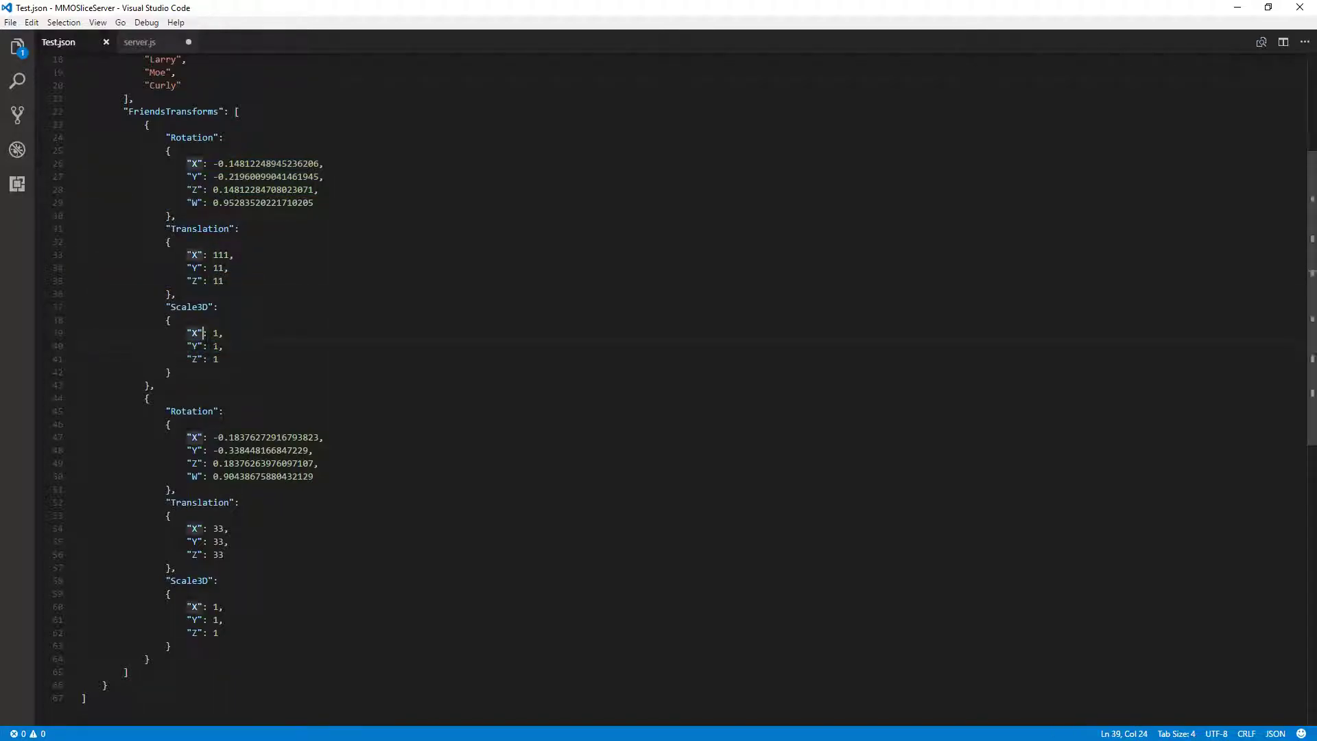
pyautogui.scroll(-3, 412, 343)
pyautogui.scroll(8, 659, 384)
pyautogui.scroll(-4, 659, 384)
pyautogui.scroll(5, 659, 384)
pyautogui.scroll(-4, 659, 384)
pyautogui.scroll(-2, 659, 384)
pyautogui.scroll(2, 659, 385)
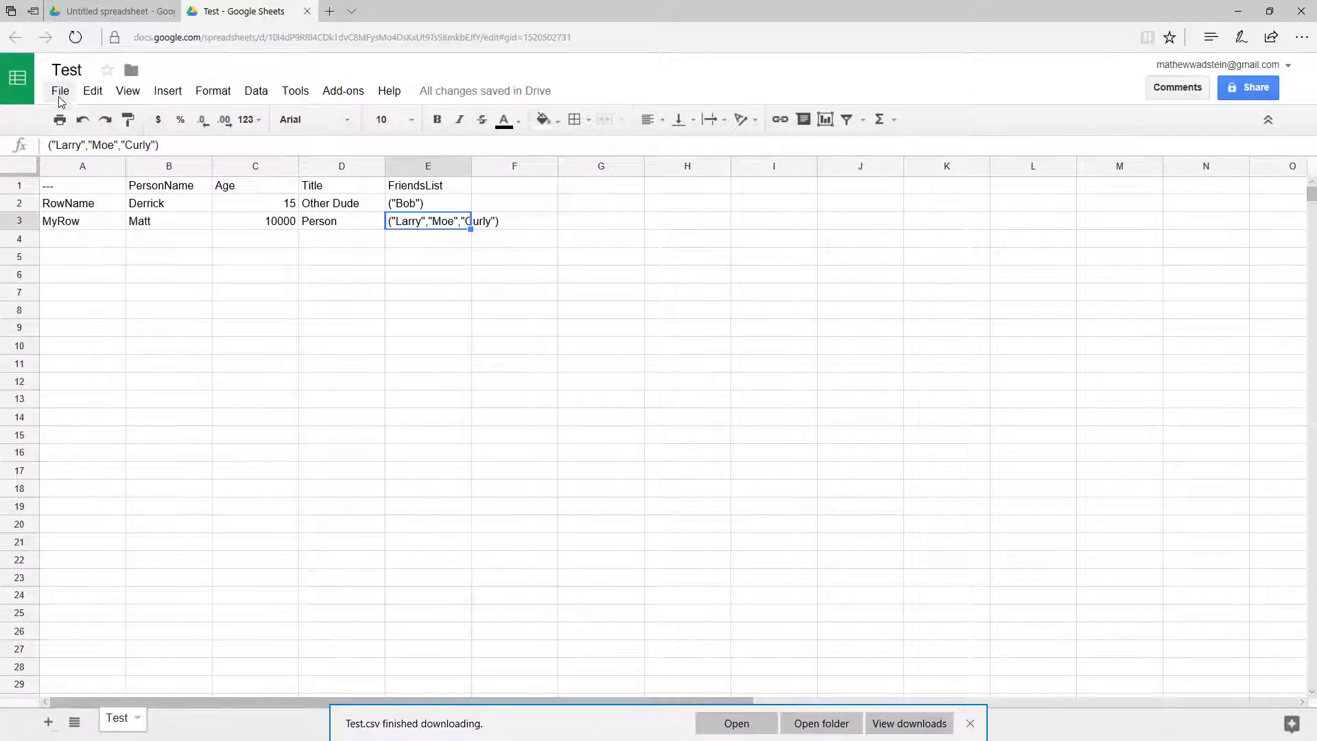
# Step: Switch to Google Sheets and try to import the local Test.csv with the Replace spreadsheet option
pyautogui.click(60, 96)
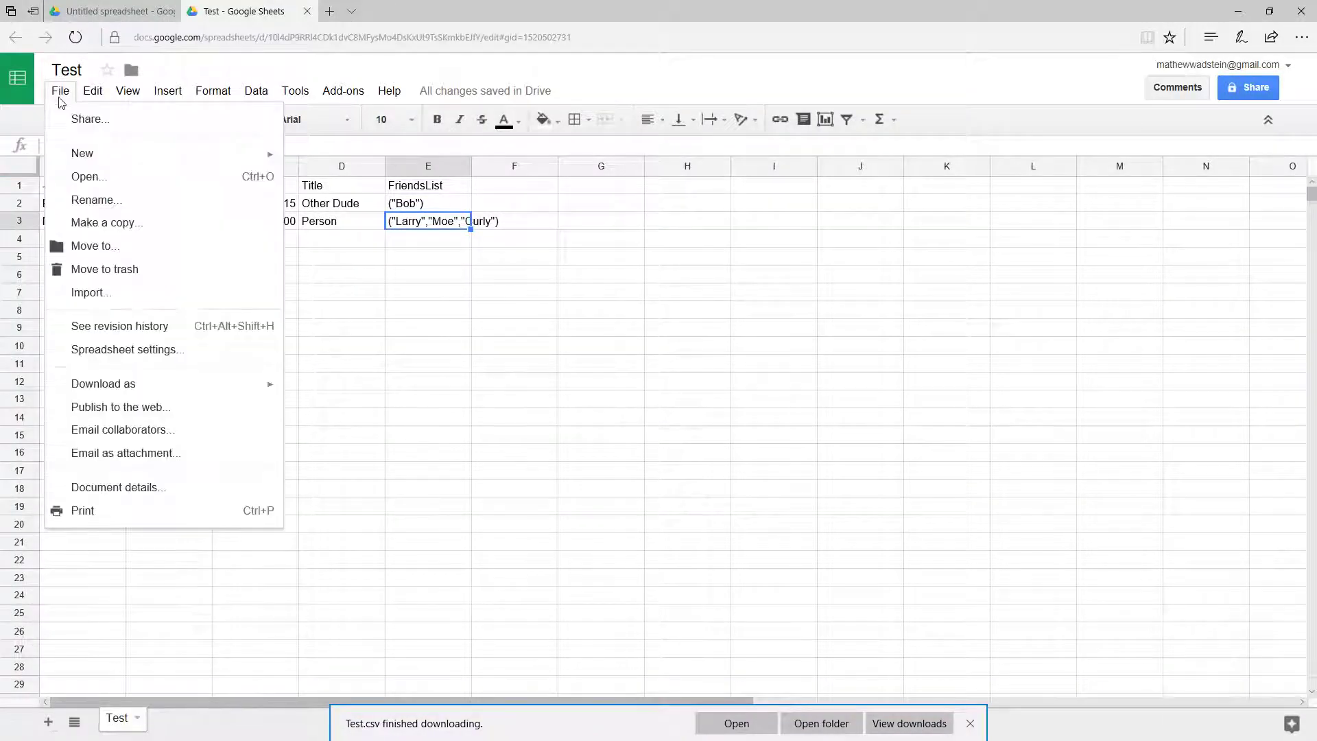
pyautogui.click(131, 294)
pyautogui.click(524, 186)
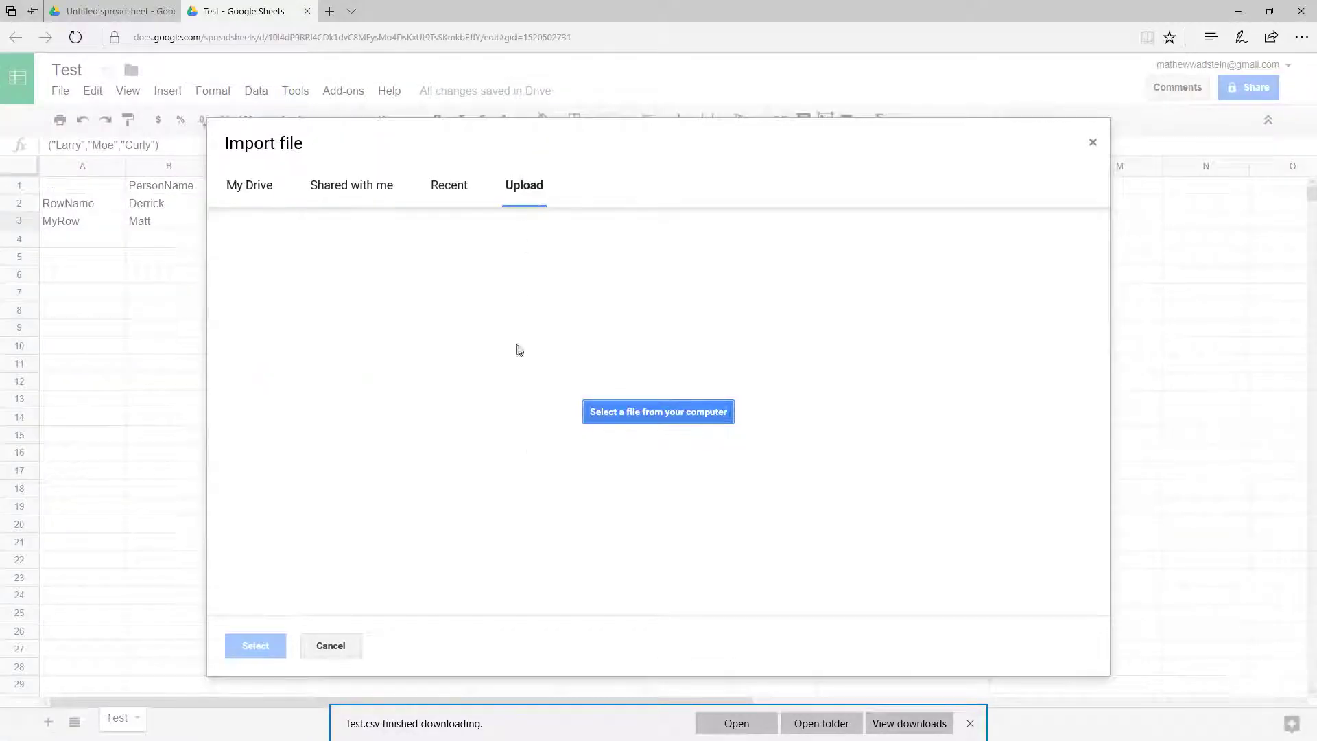
pyautogui.click(638, 410)
pyautogui.doubleClick(391, 180)
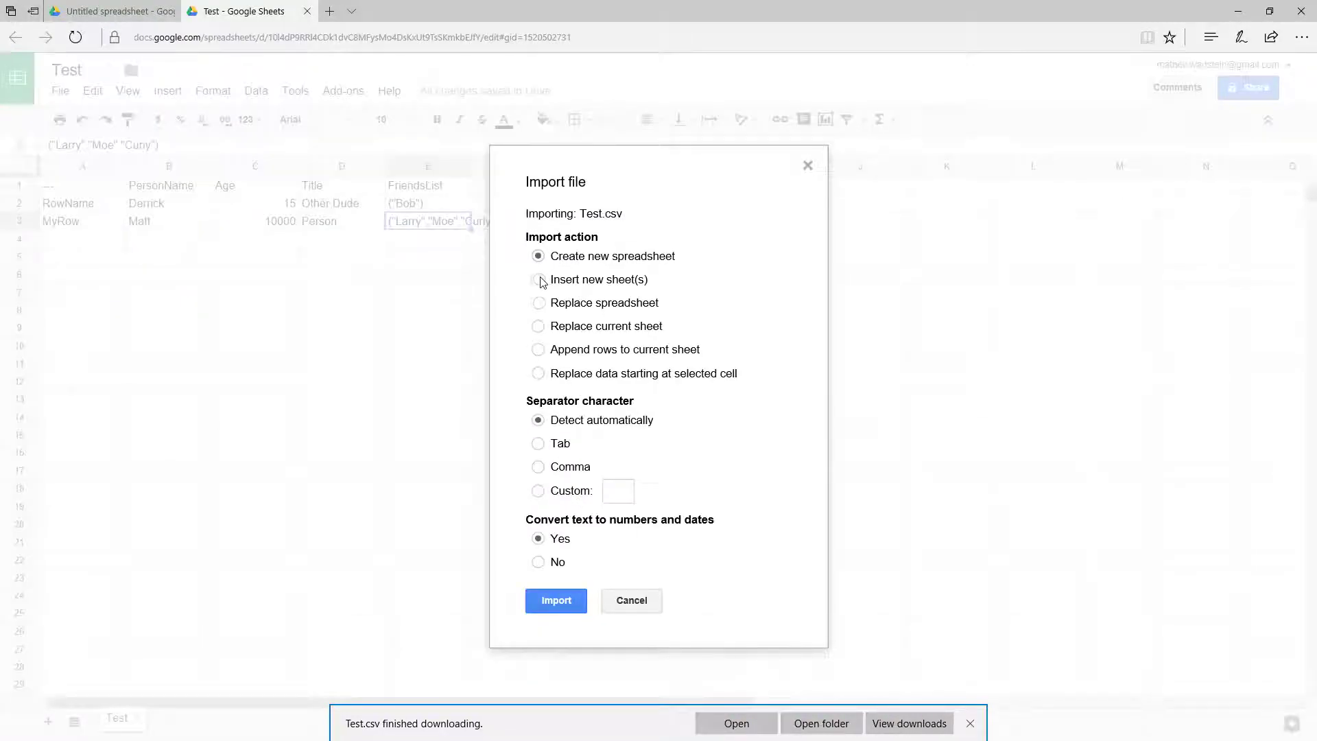
pyautogui.click(539, 303)
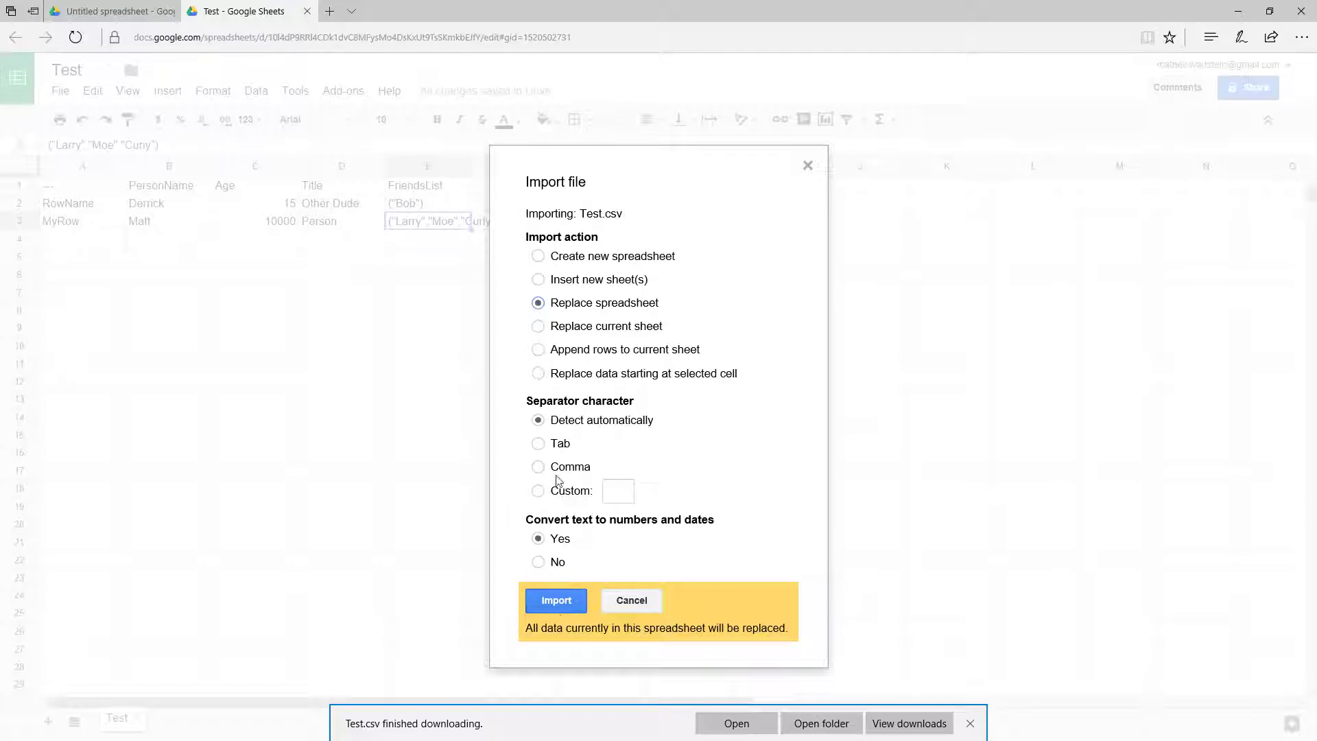
pyautogui.click(557, 600)
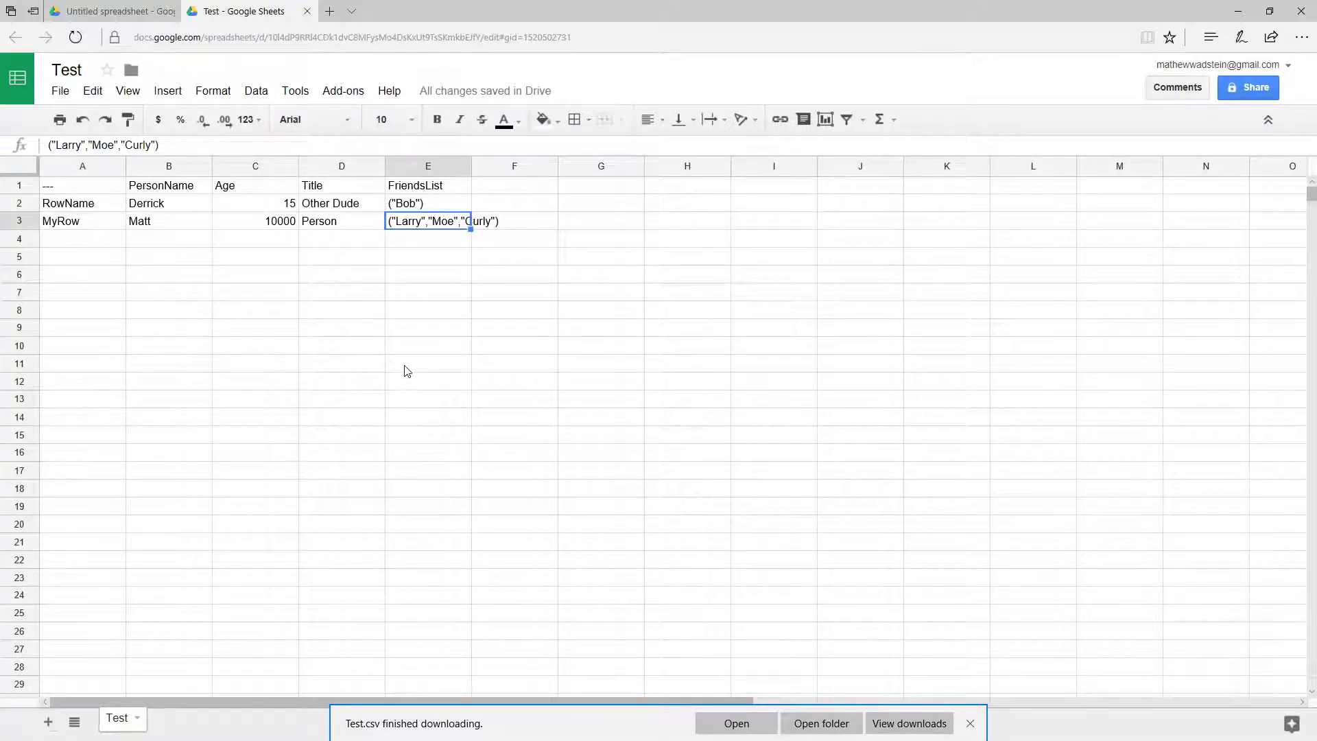
pyautogui.click(284, 334)
pyautogui.click(251, 273)
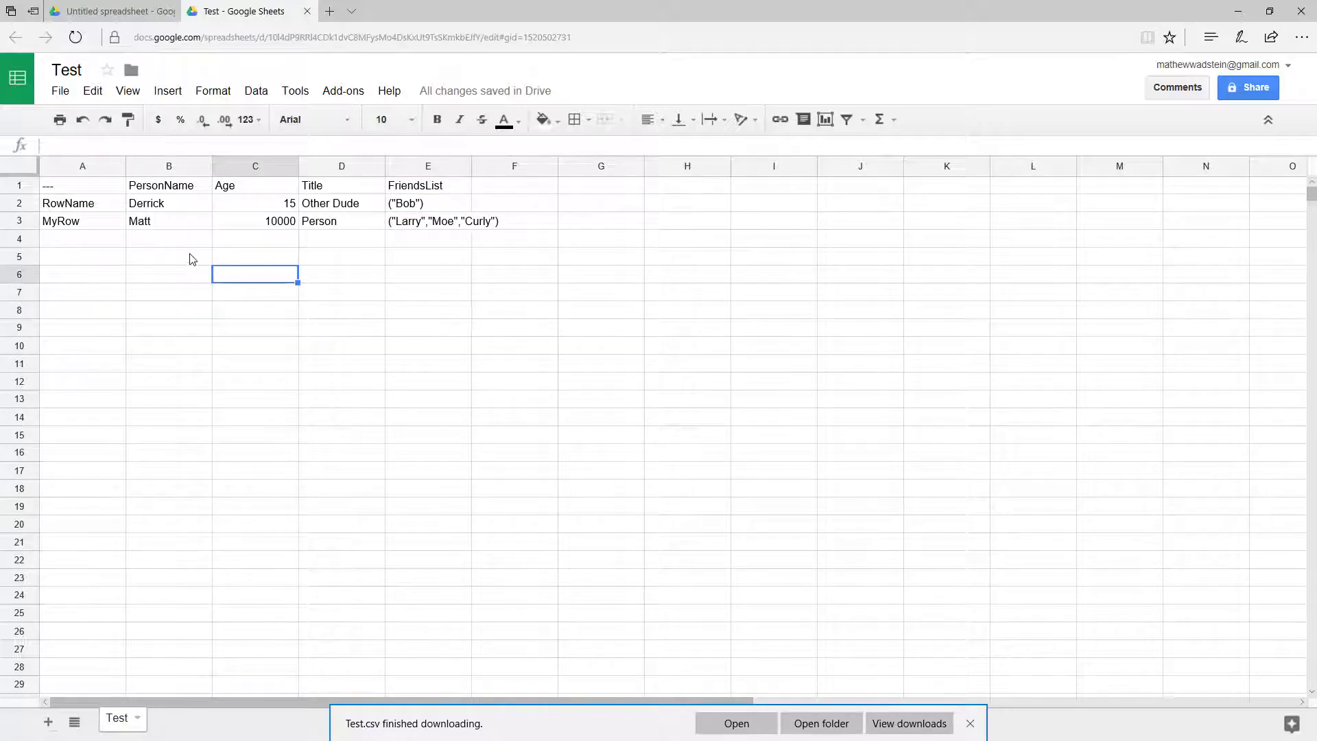
pyautogui.click(178, 242)
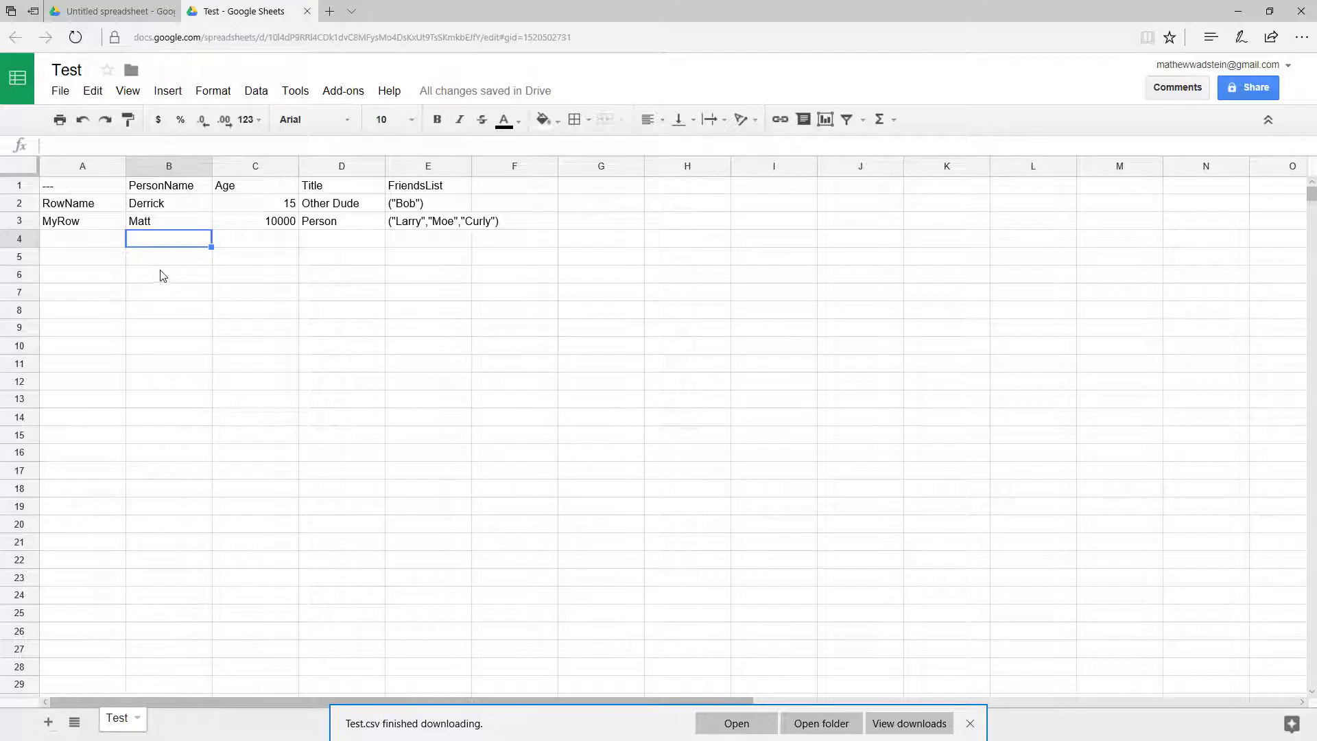
pyautogui.click(60, 91)
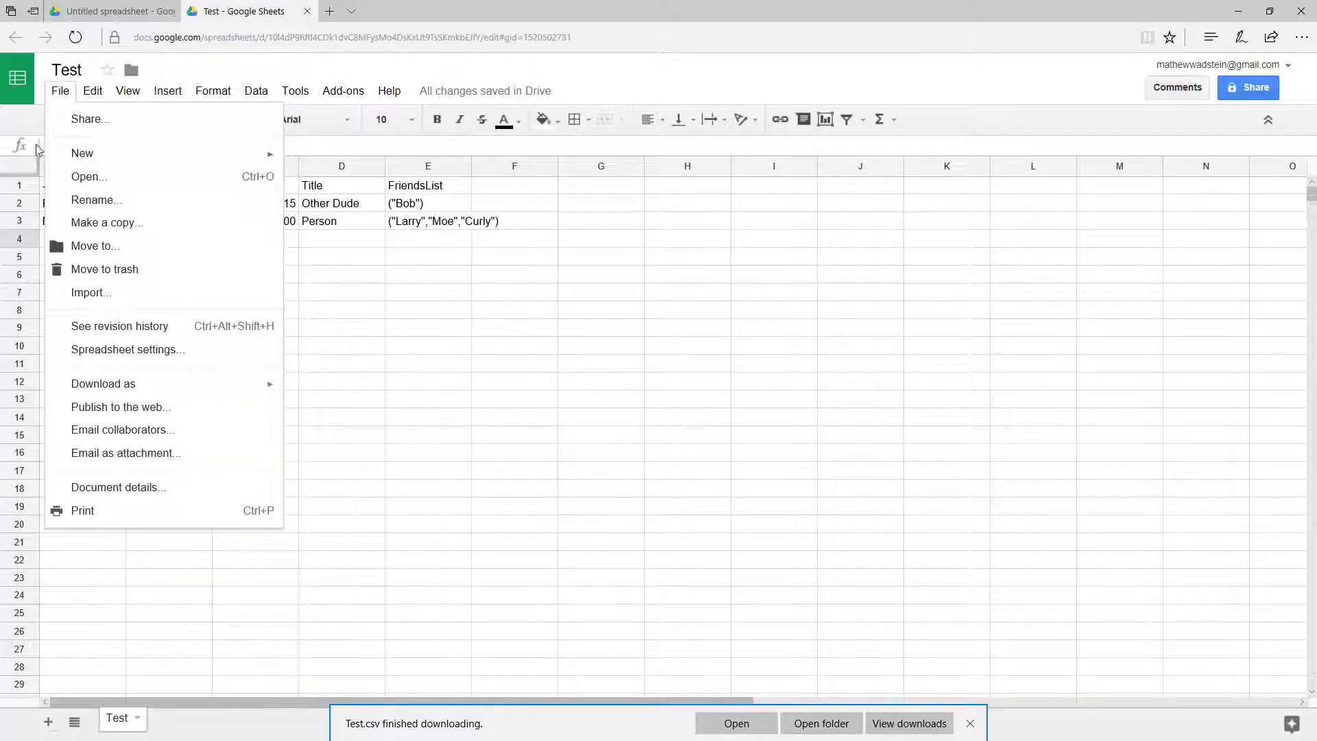
pyautogui.click(105, 293)
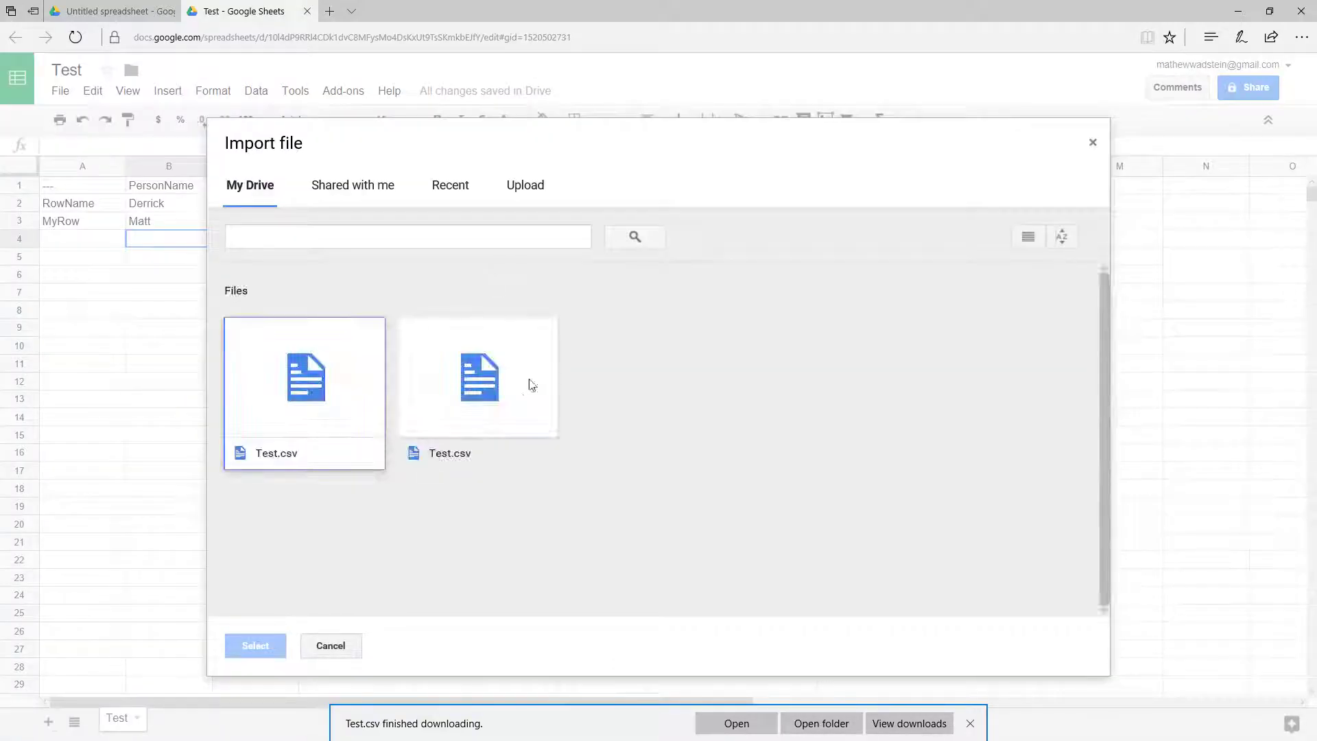
pyautogui.doubleClick(444, 388)
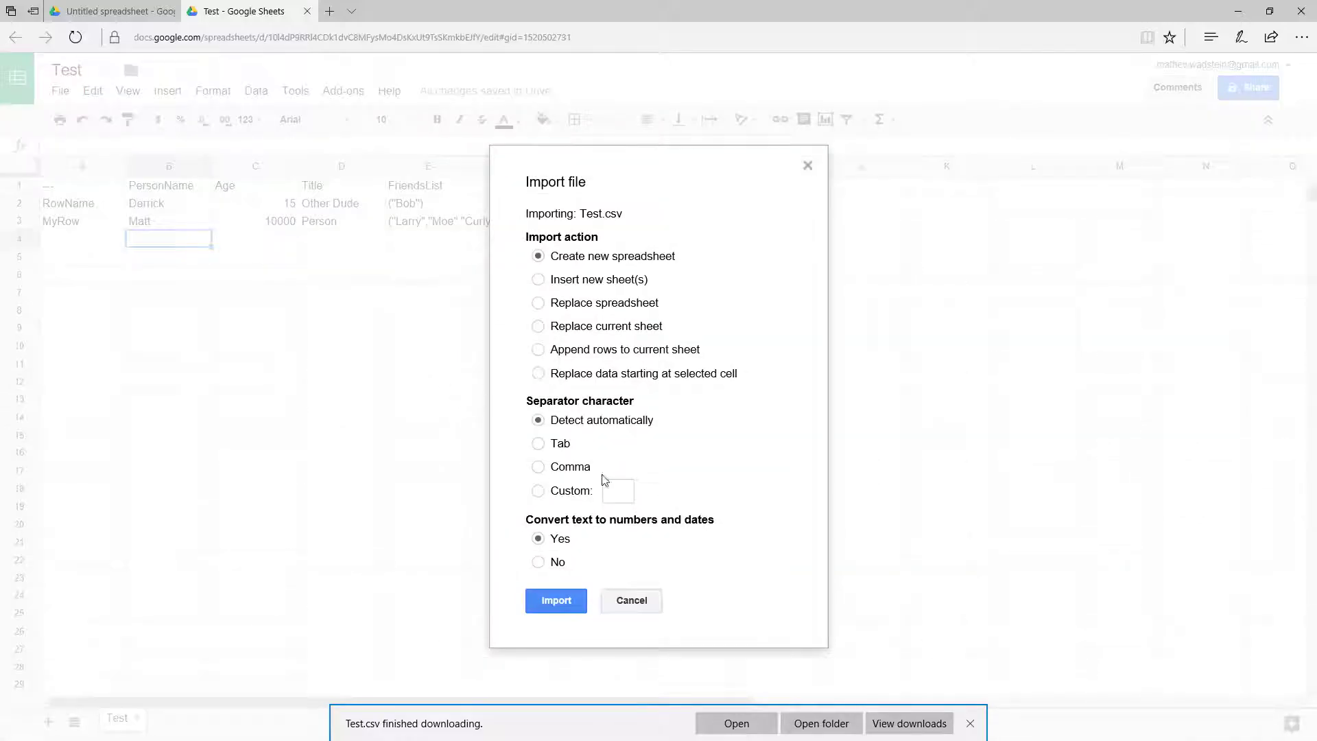
pyautogui.click(630, 600)
# Step: Upload the local Test.csv again and import it into the Test spreadsheet in place of its existing data
pyautogui.click(60, 91)
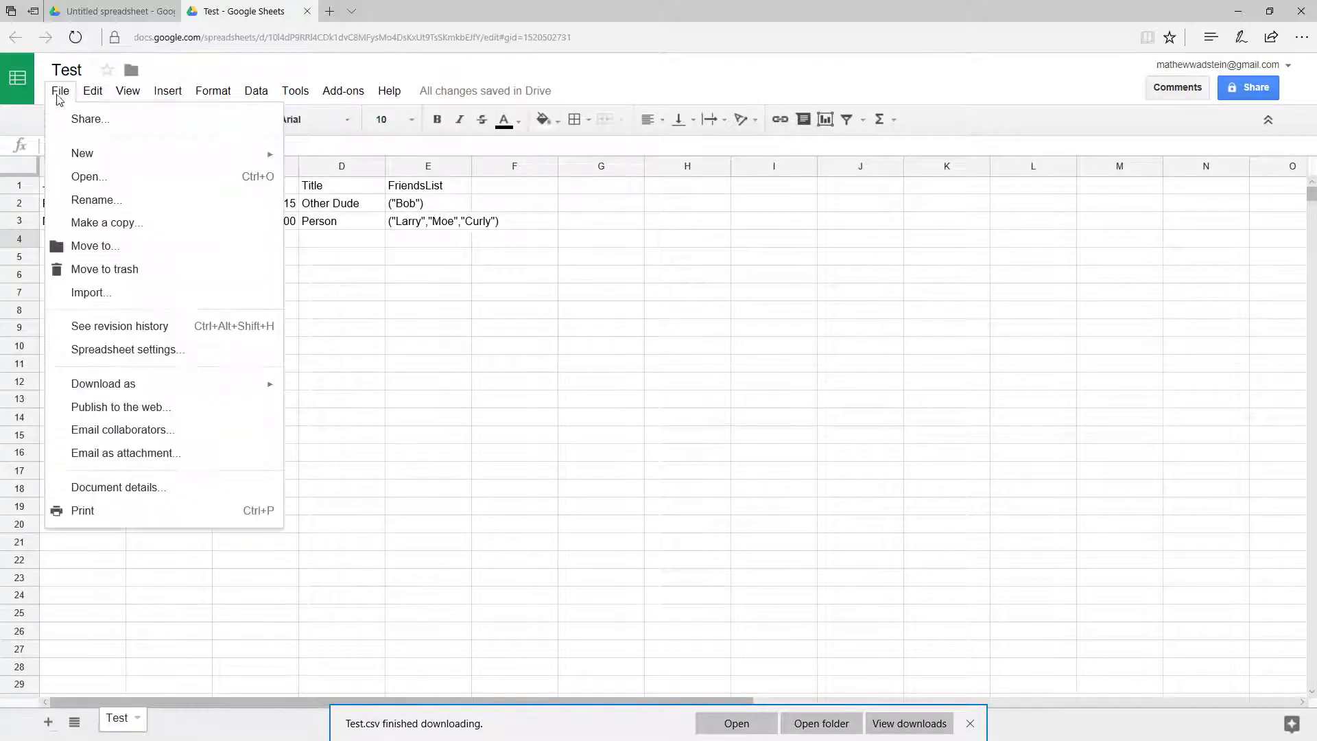
pyautogui.click(104, 293)
pyautogui.click(524, 185)
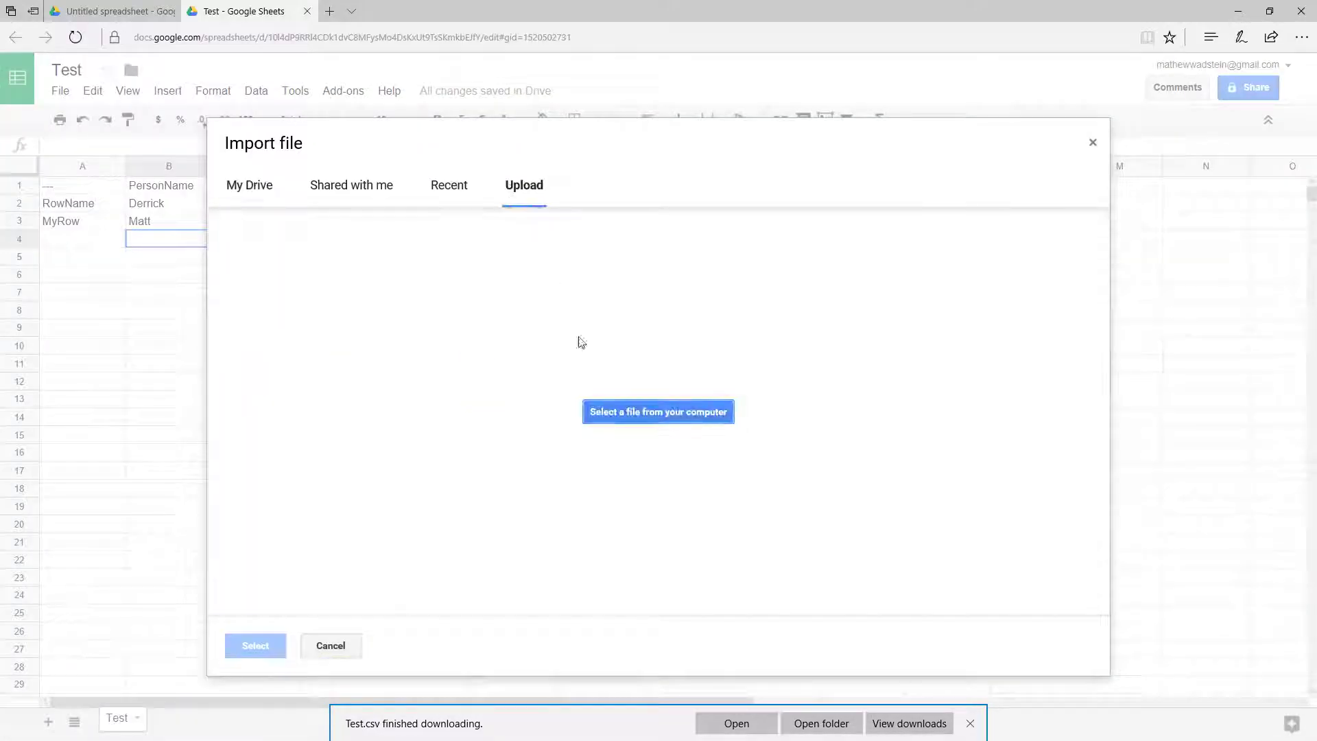
pyautogui.click(631, 406)
pyautogui.doubleClick(397, 182)
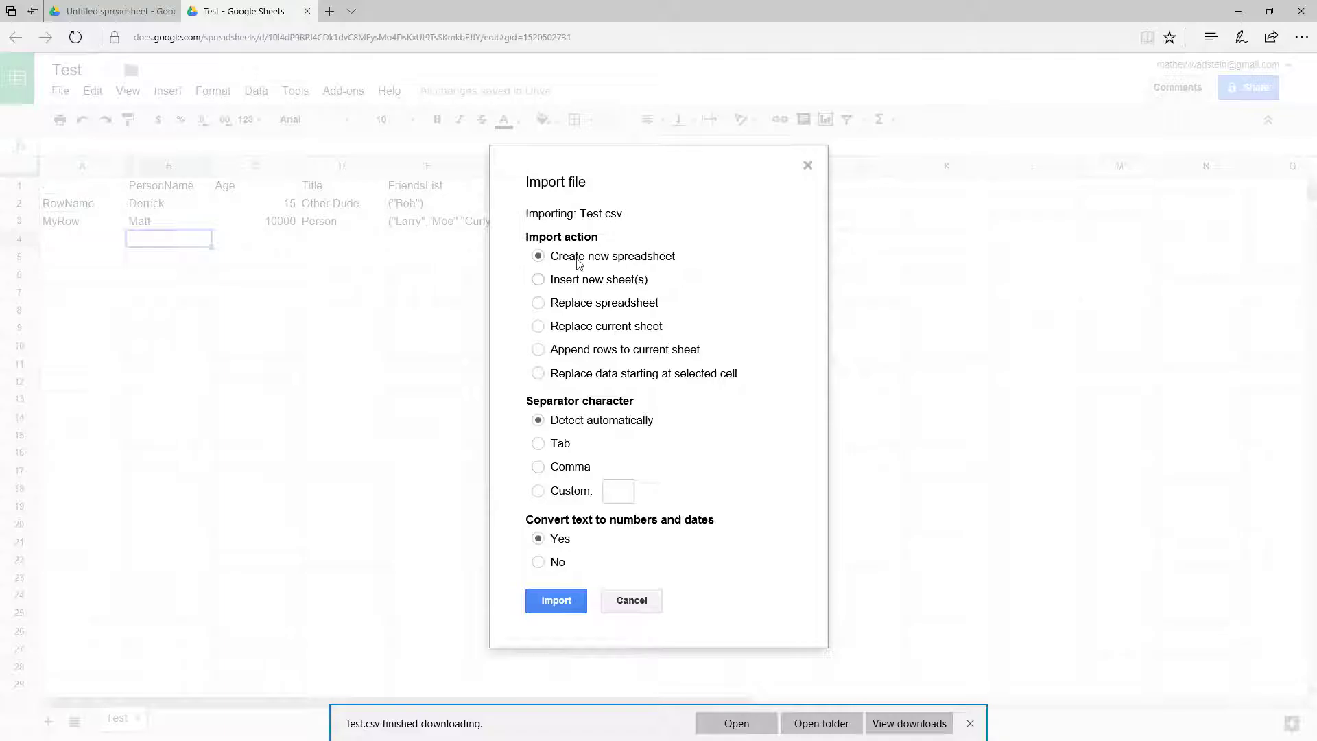
pyautogui.click(559, 602)
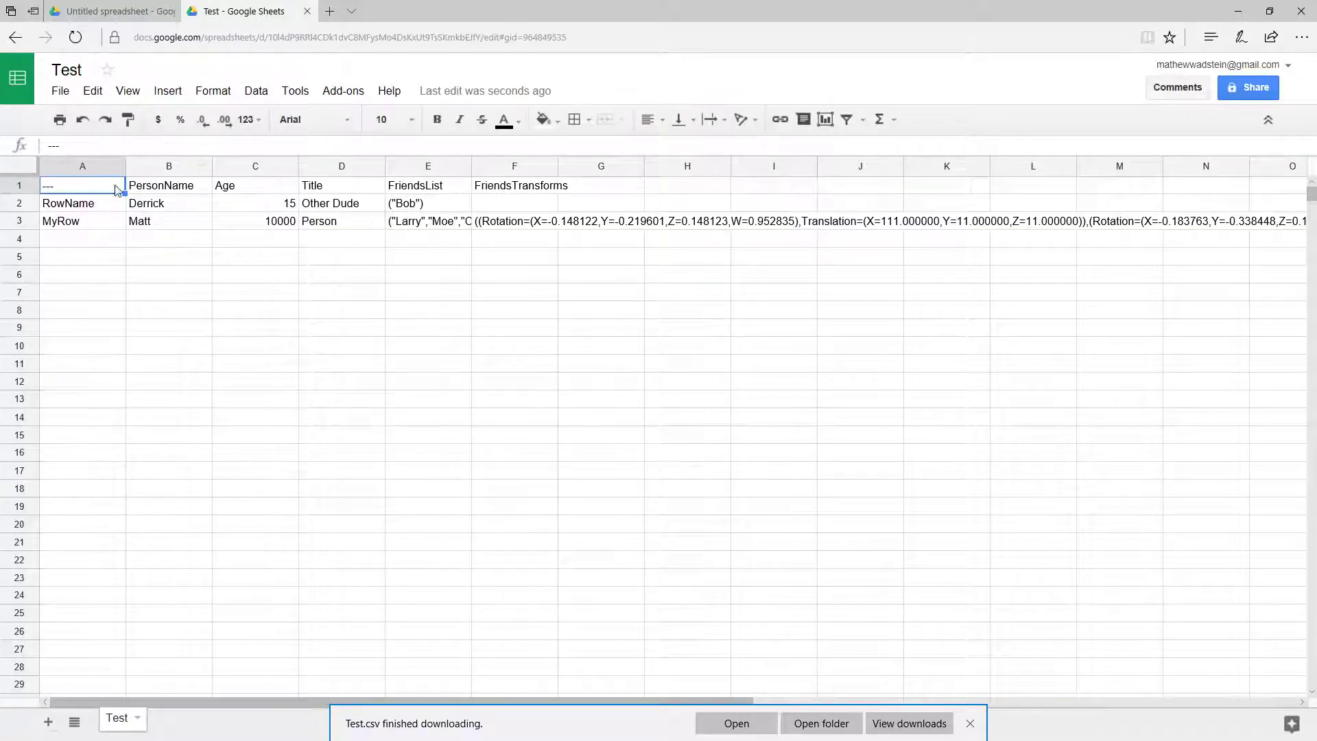
# Step: Inspect how MyRow's FriendsList and FriendsTransforms arrays are written in their spreadsheet cells
pyautogui.click(490, 221)
pyautogui.click(433, 229)
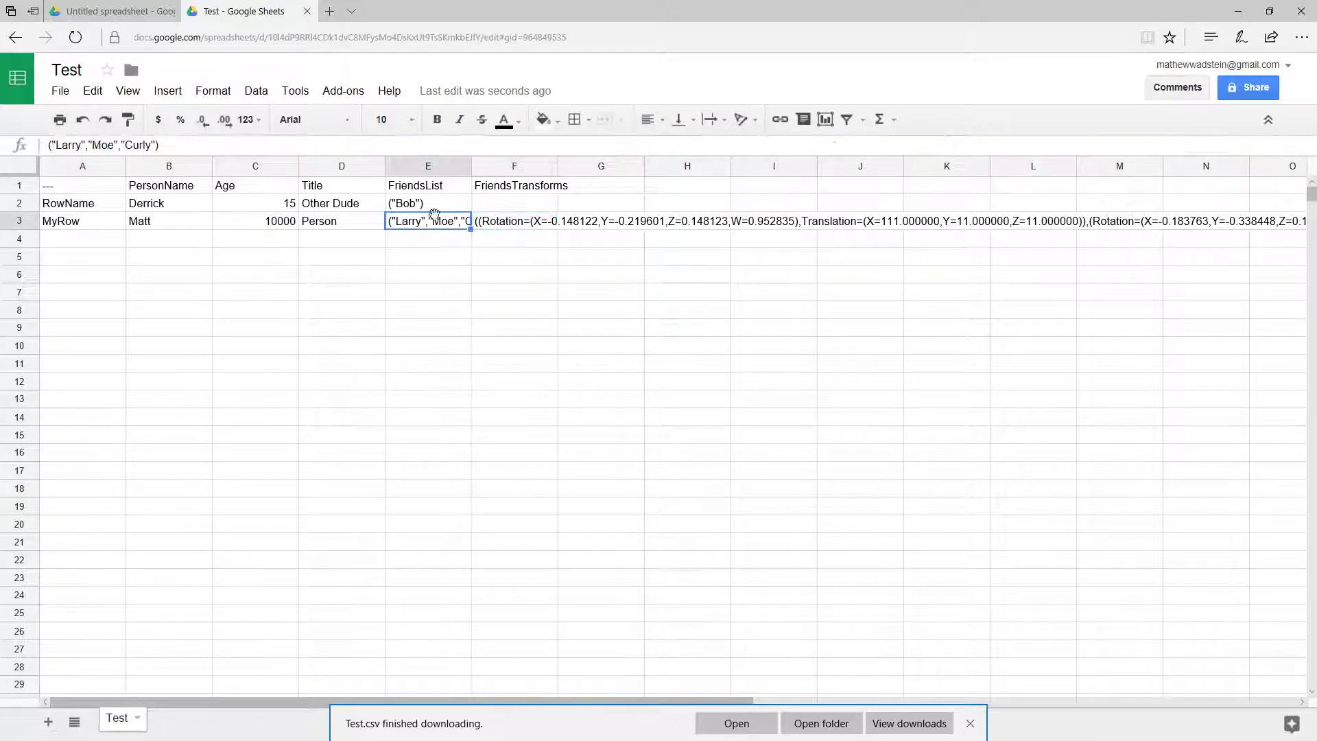
pyautogui.click(504, 220)
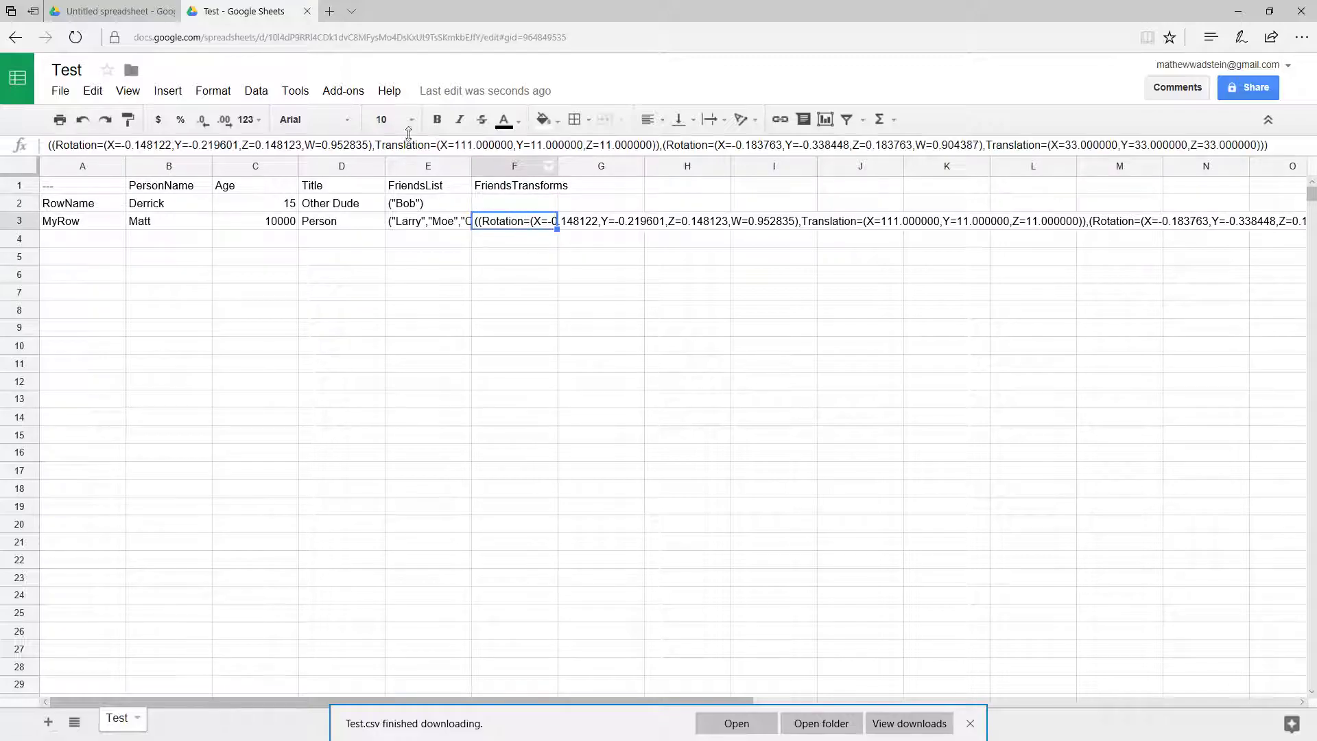
pyautogui.moveTo(56, 145); pyautogui.dragTo(543, 146)
pyautogui.moveTo(1252, 145); pyautogui.dragTo(41, 146)
pyautogui.click(532, 294)
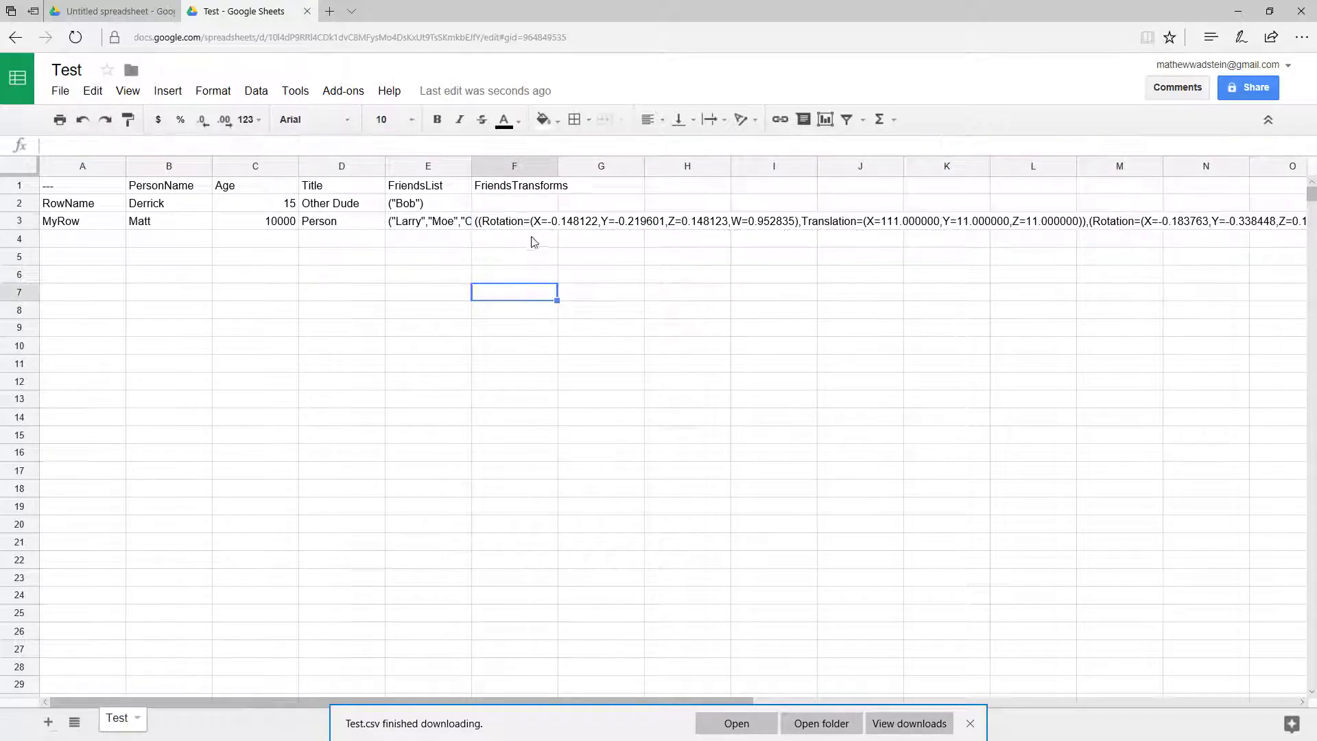
pyautogui.click(516, 221)
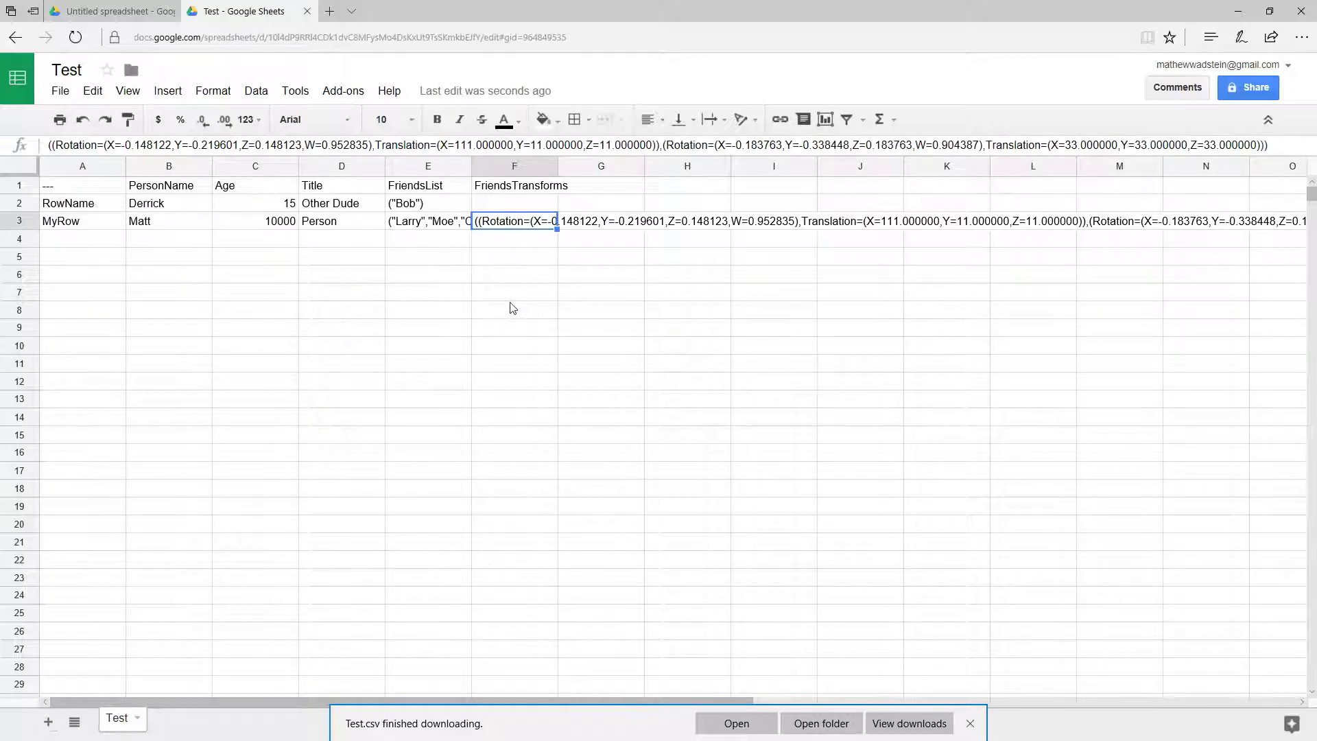
pyautogui.press('Down')
pyautogui.press('Down')
pyautogui.press('Up')
pyautogui.press('Up')
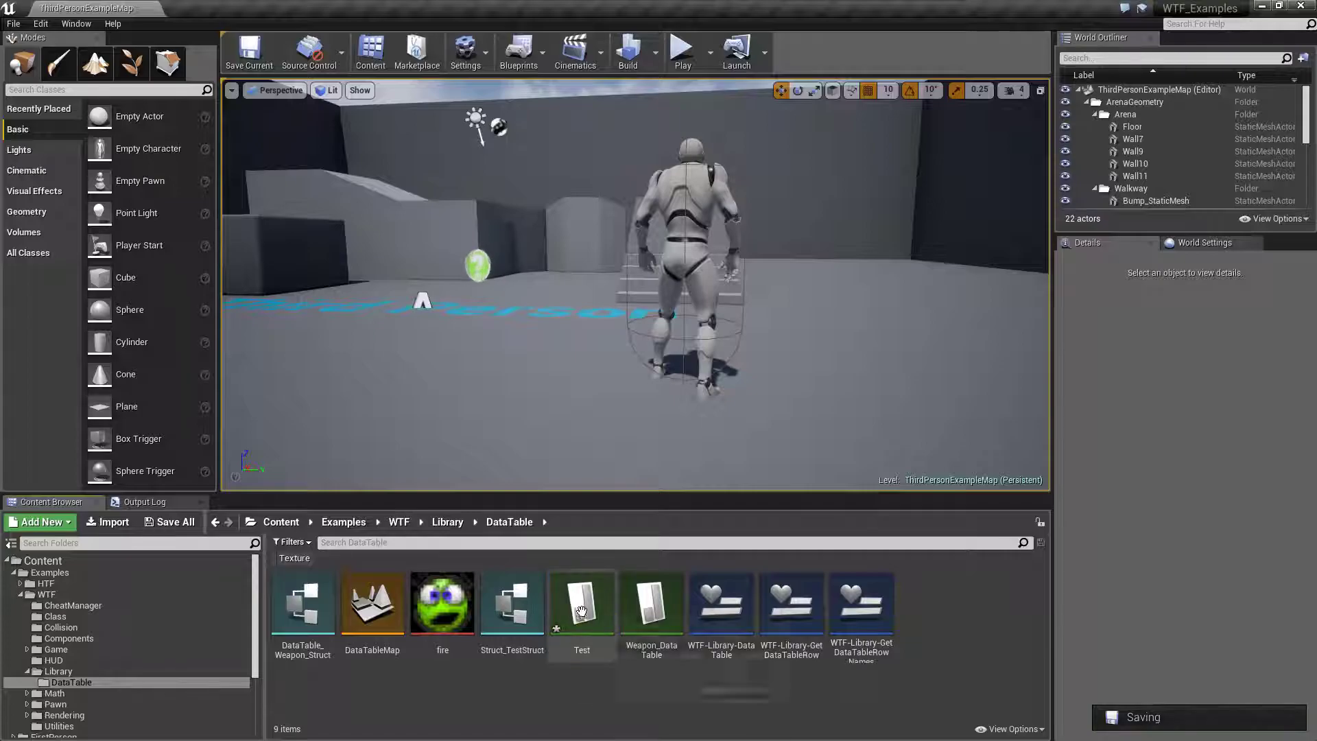
# Step: Close Visual Studio Code and return to the DataTable folder in Unreal's Content Browser
pyautogui.click(581, 610)
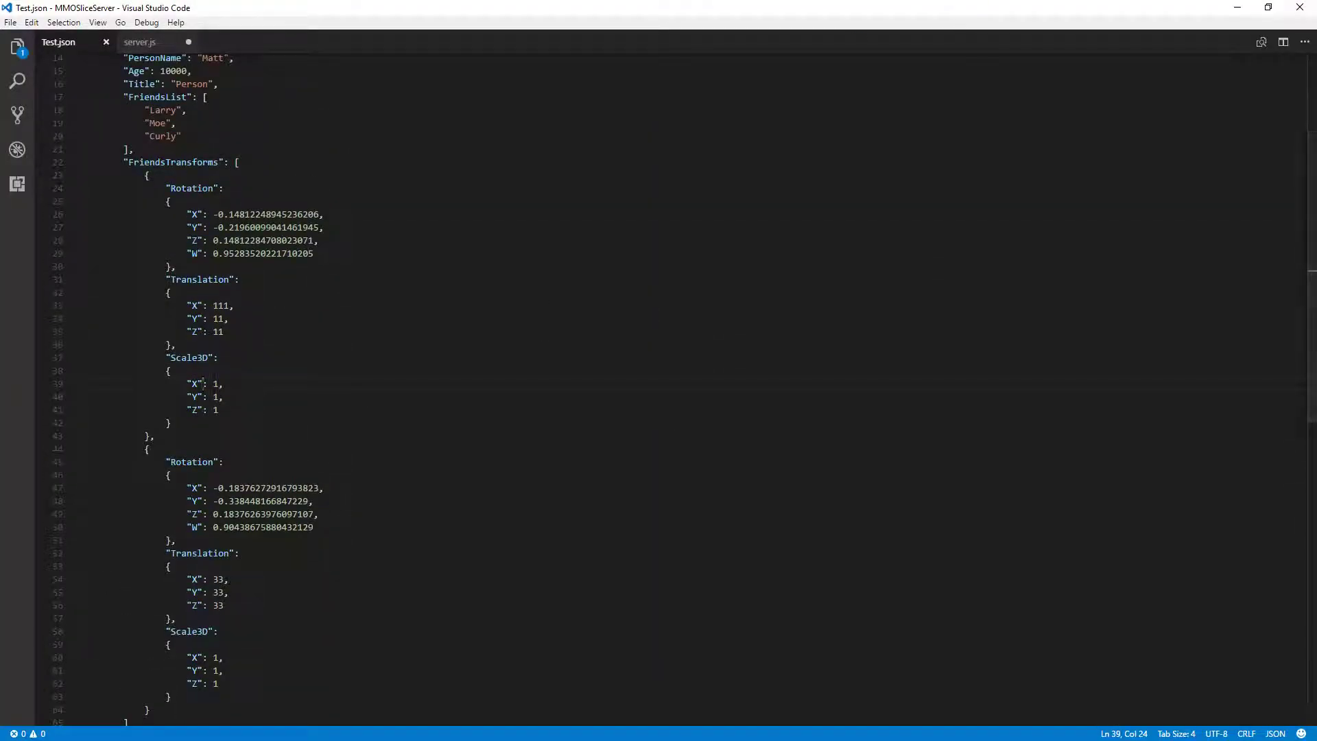
pyautogui.click(1300, 8)
pyautogui.click(554, 664)
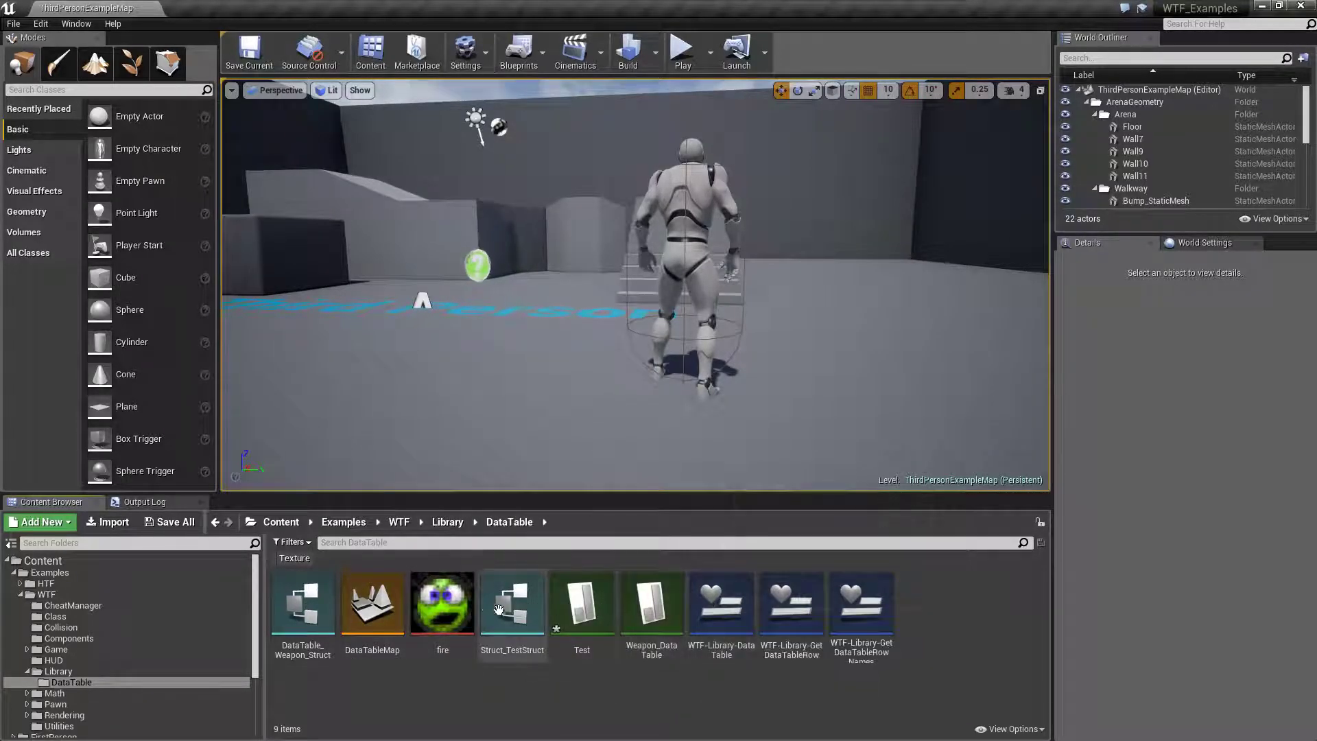
# Step: Check the actions available for the DataTable_Weapon_Struct, Struct_TestStruct and Test assets
pyautogui.rightClick(315, 603)
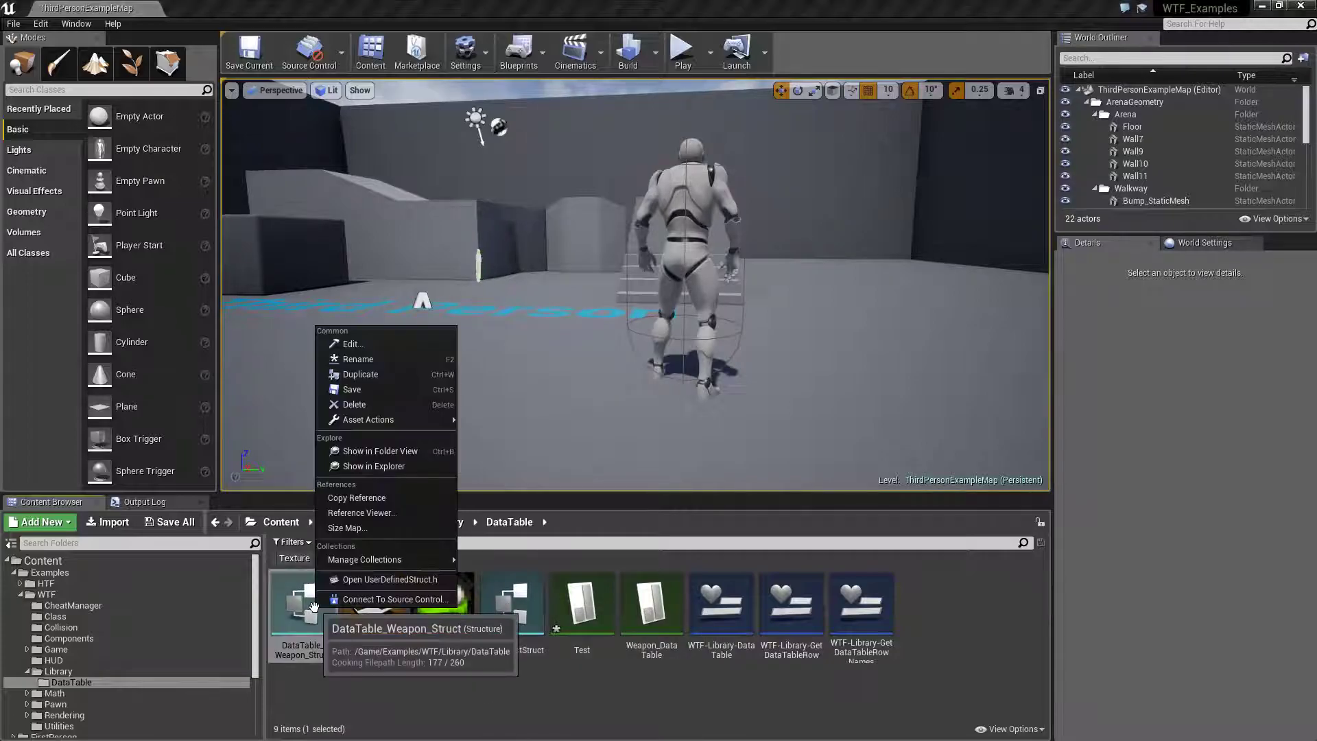
pyautogui.click(466, 687)
pyautogui.rightClick(520, 594)
pyautogui.click(590, 603)
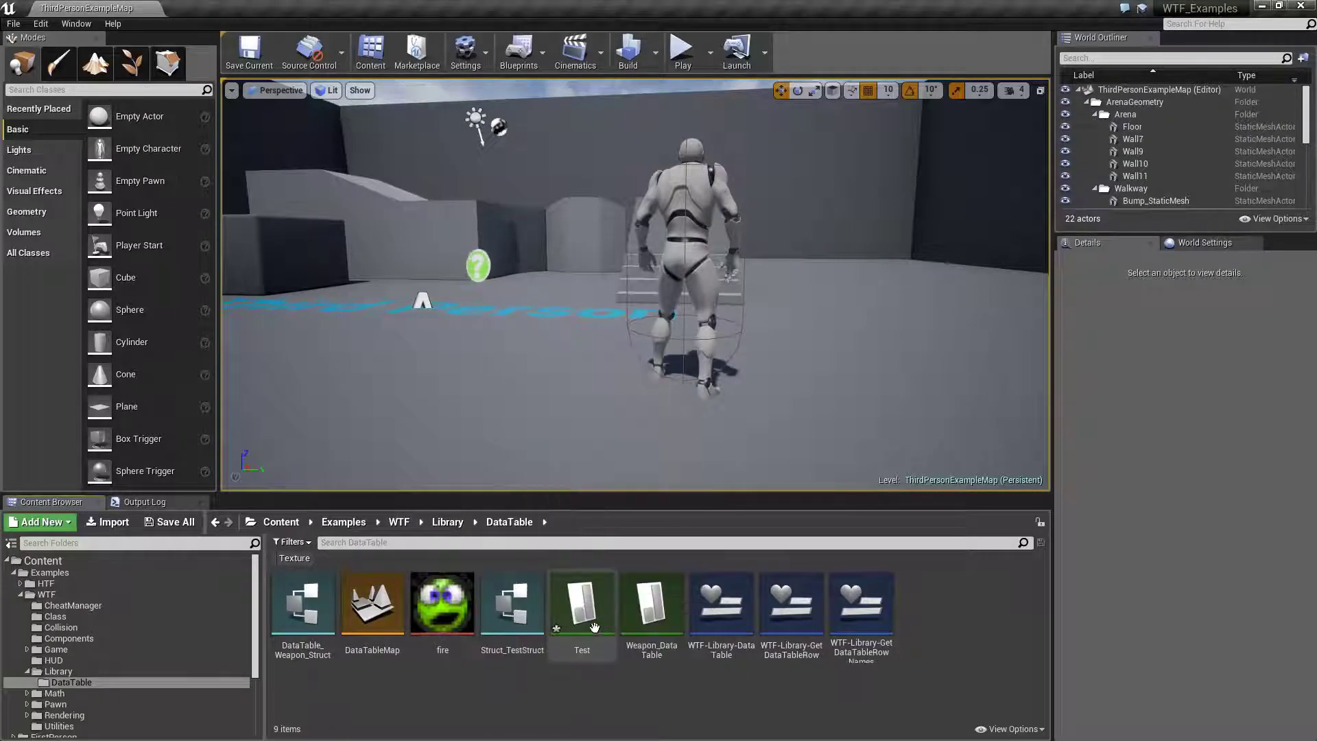
pyautogui.rightClick(593, 603)
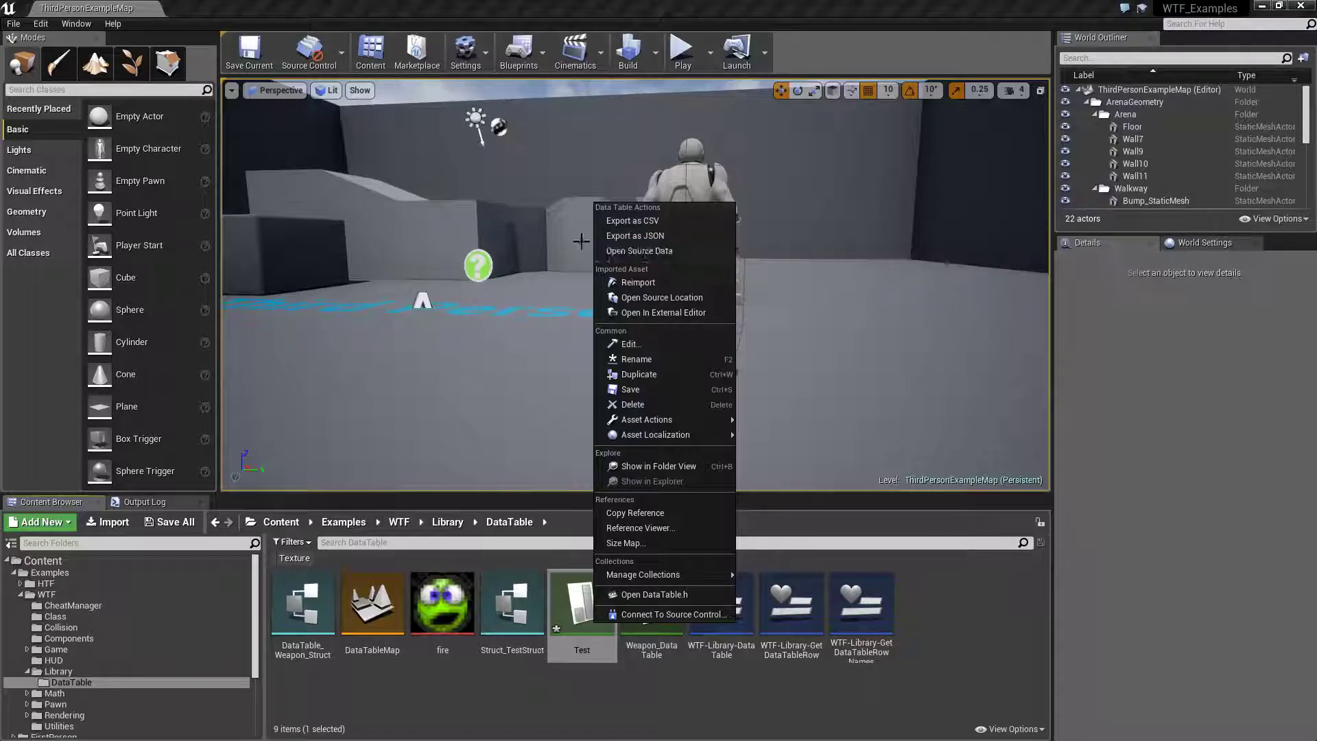
pyautogui.click(973, 653)
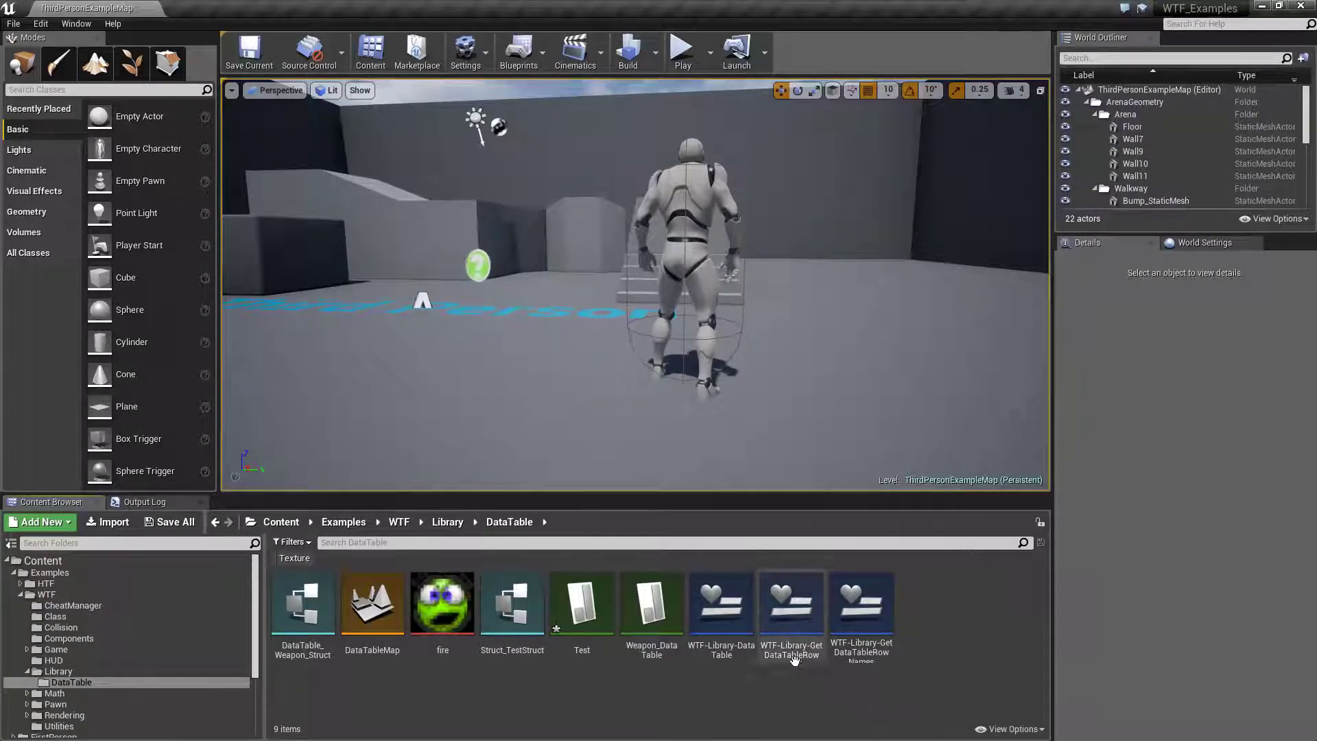
# Step: Delete the Test data table from the DataTable folder
pyautogui.click(582, 601)
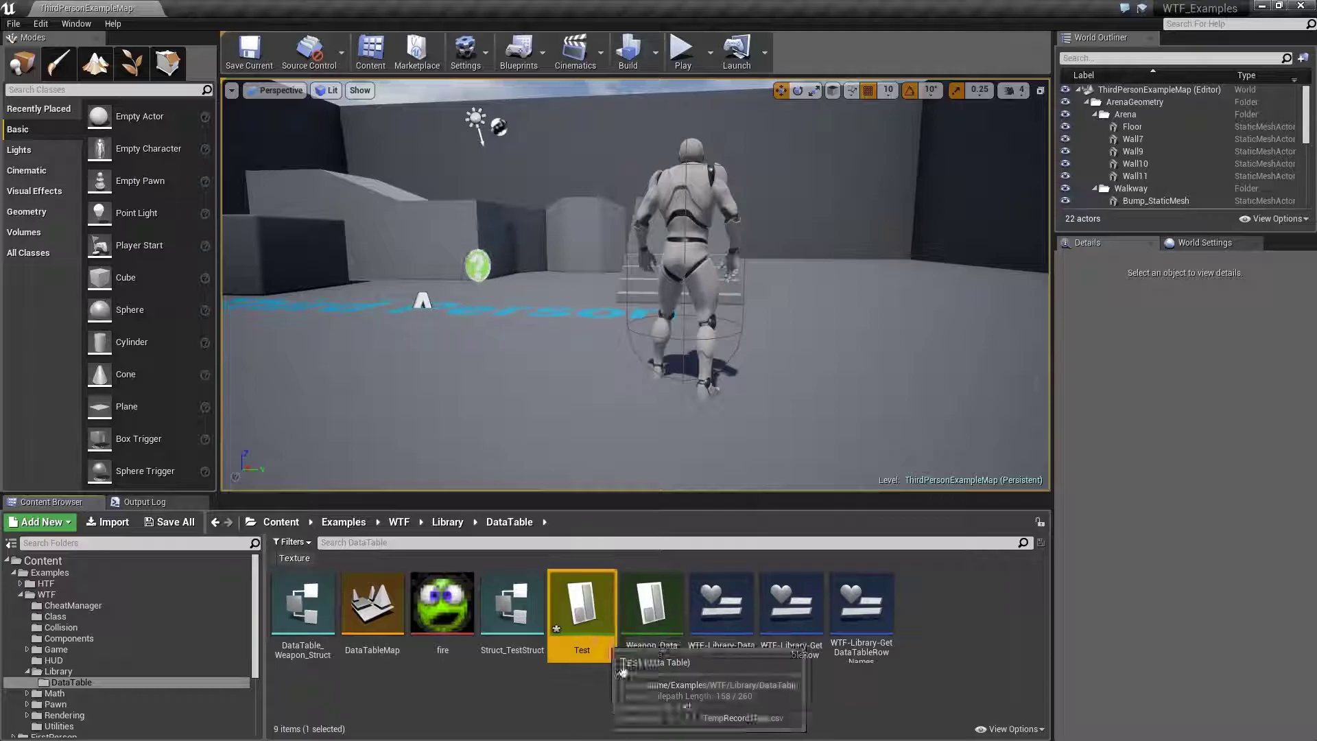
pyautogui.press('Delete')
pyautogui.click(517, 598)
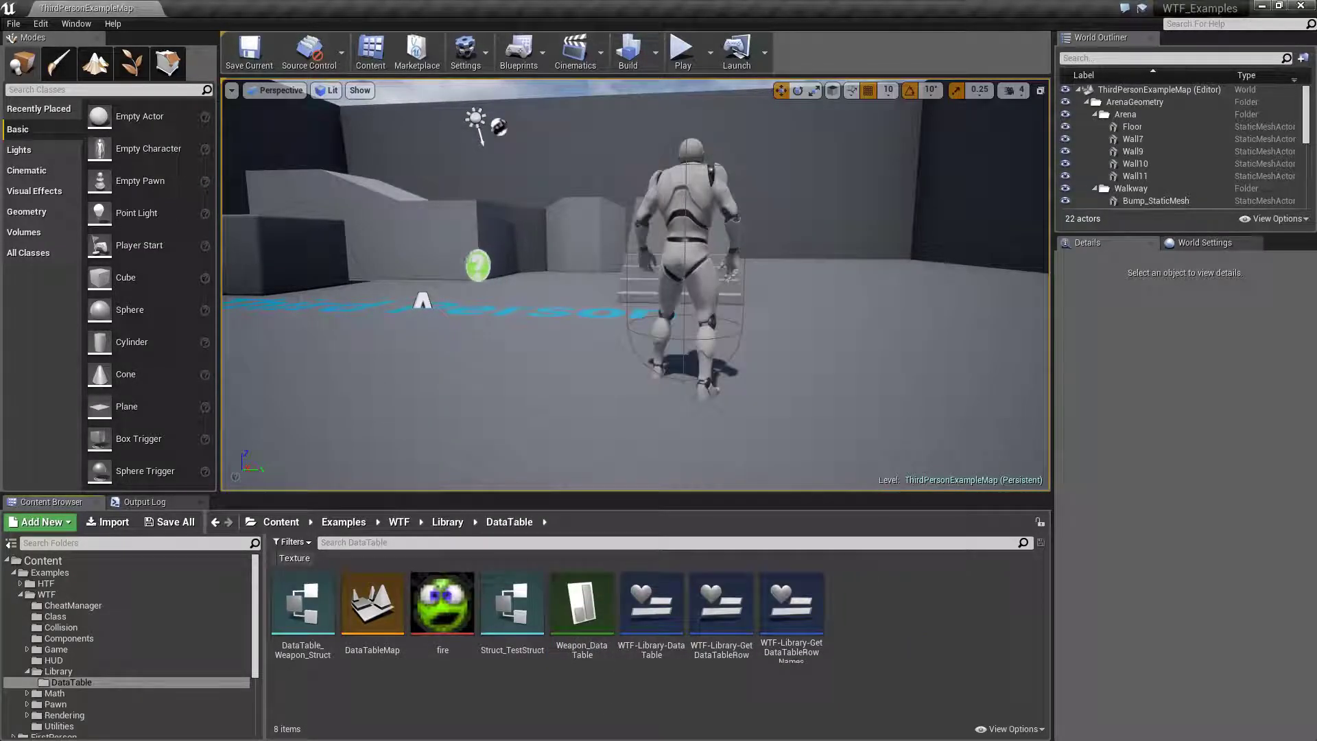
# Step: Import the Test file into the DataTable folder as a DataTable with Struct_TestStruct as its row type
pyautogui.moveTo(860, 590); pyautogui.dragTo(858, 587)
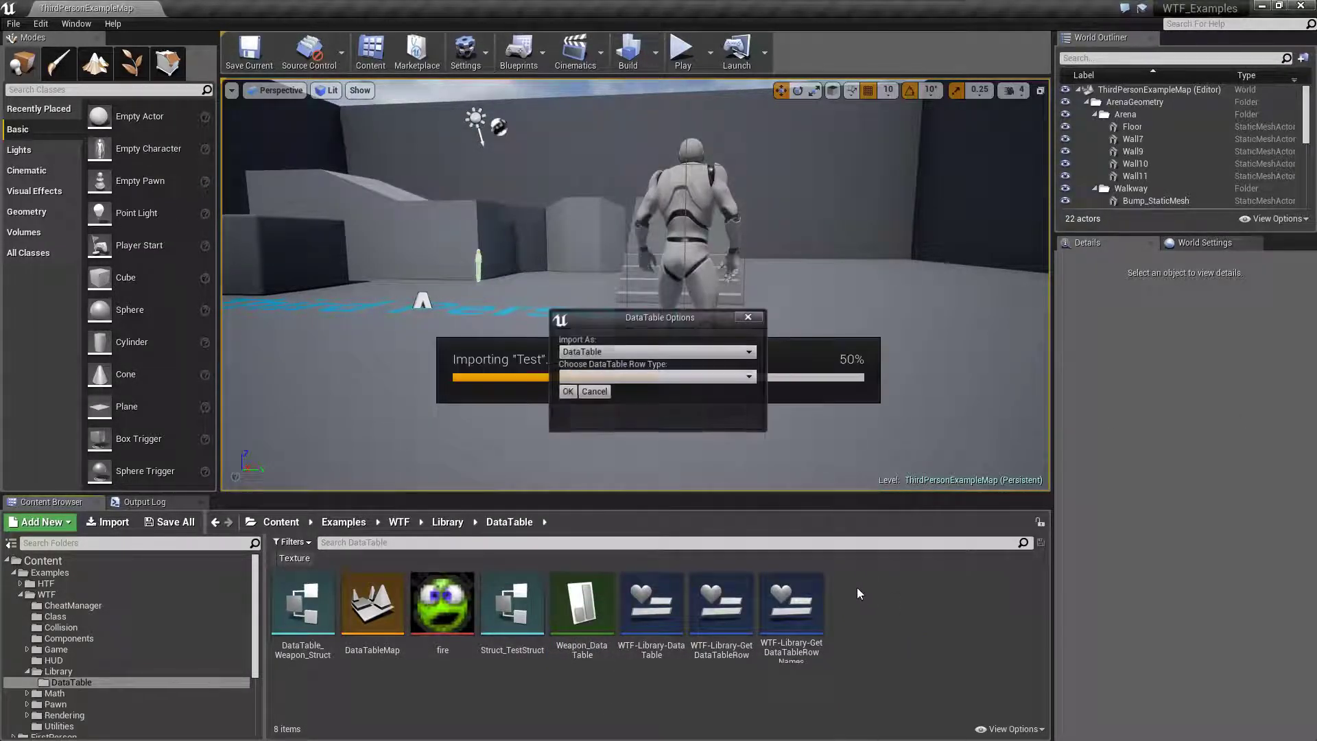
pyautogui.click(607, 376)
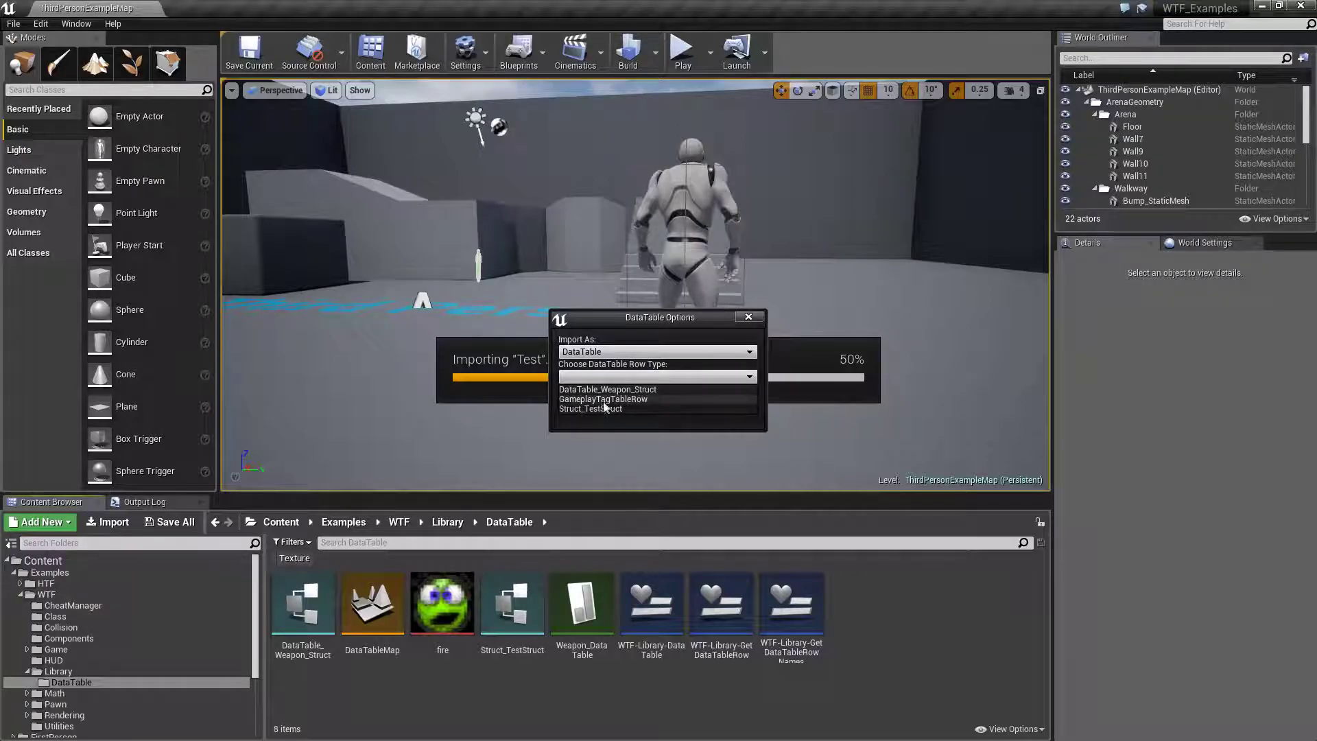
pyautogui.click(591, 408)
pyautogui.click(574, 393)
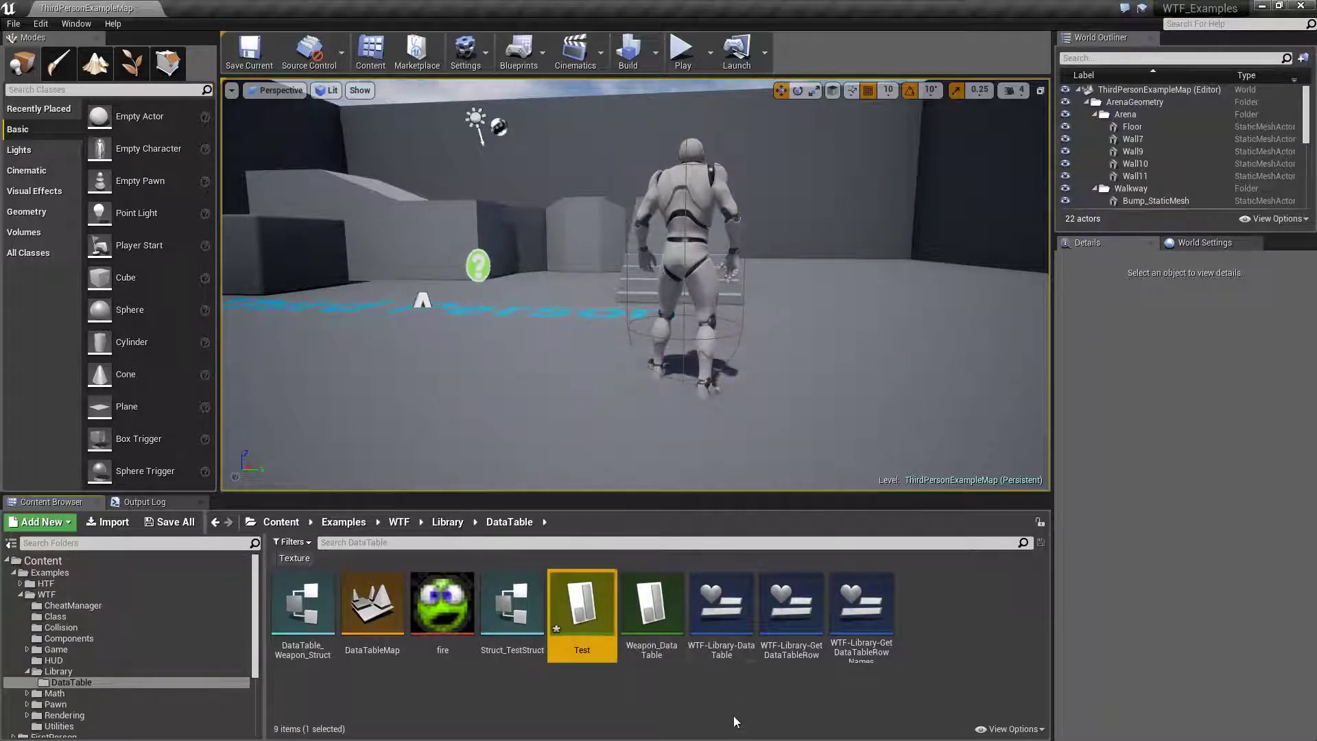
# Step: Check MyRow's values and its FriendsList and FriendsTransforms arrays in the imported Test data table, and close the table
pyautogui.doubleClick(565, 610)
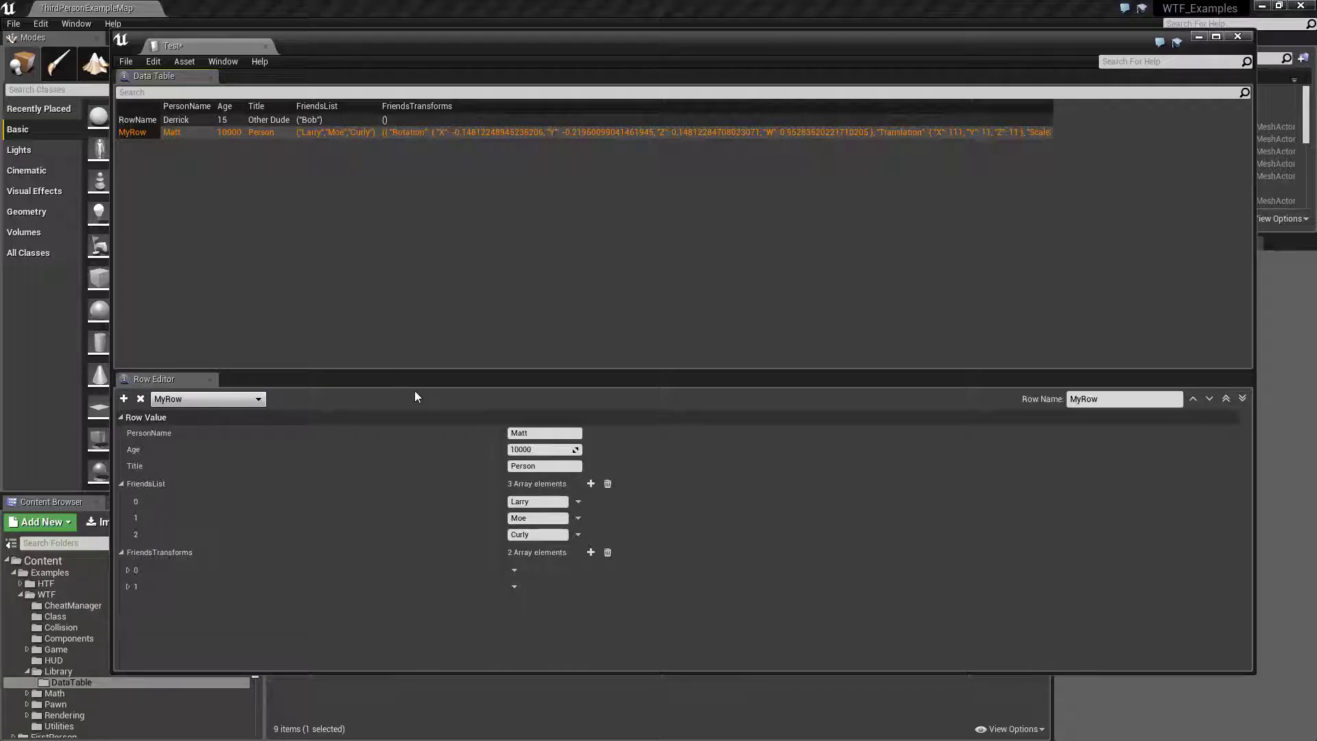
pyautogui.click(265, 45)
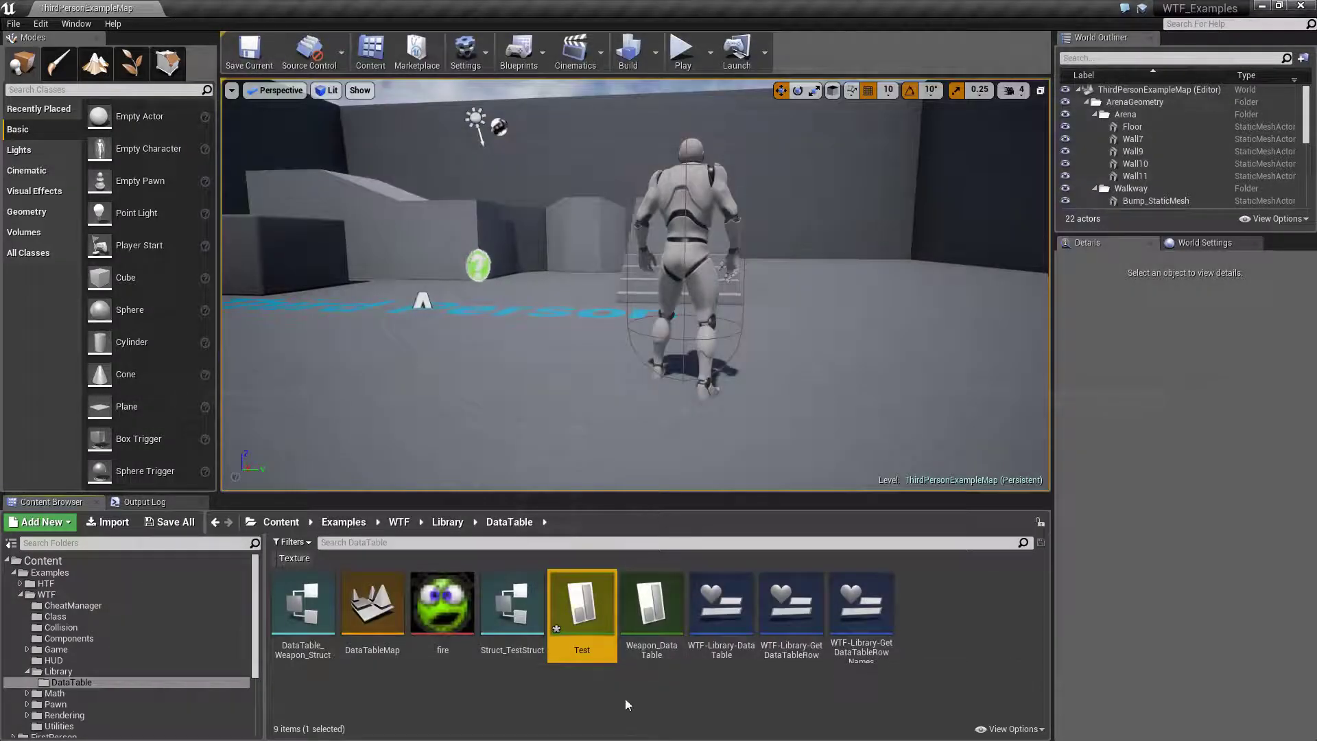
pyautogui.click(608, 706)
pyautogui.click(580, 604)
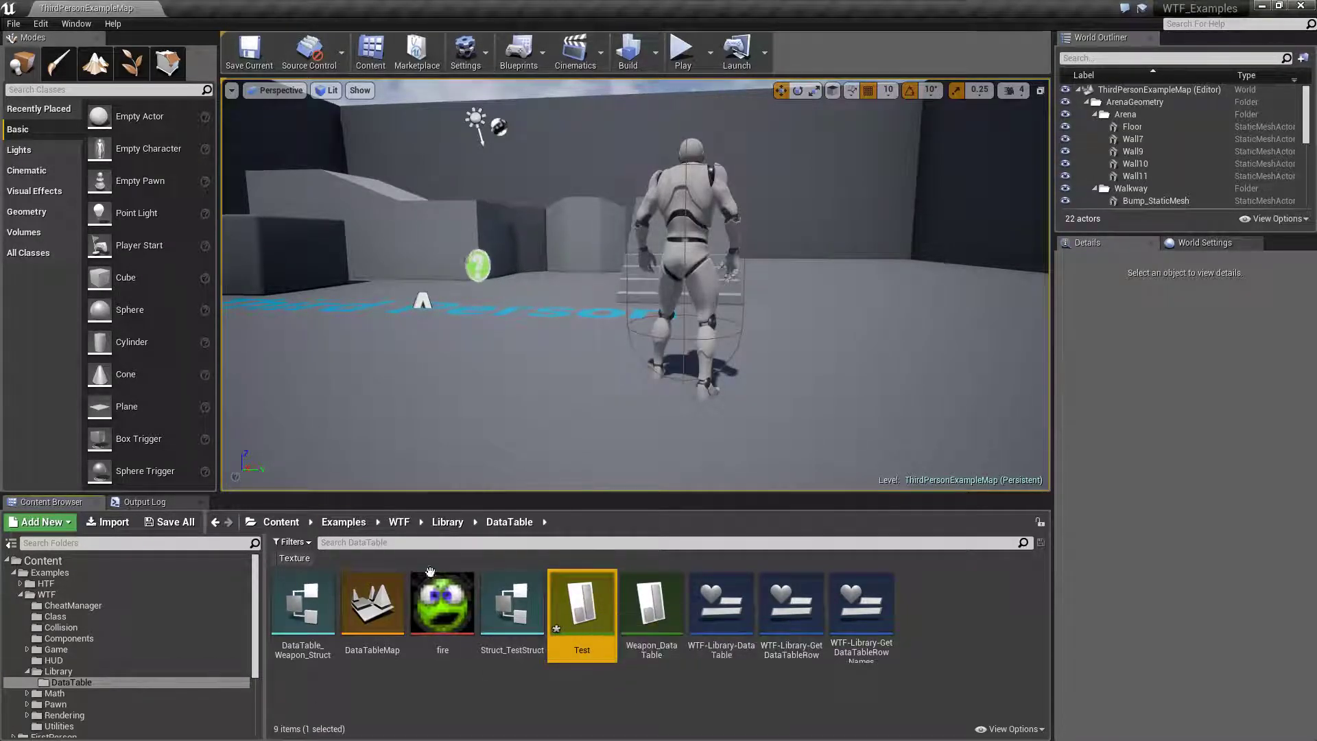
pyautogui.click(295, 610)
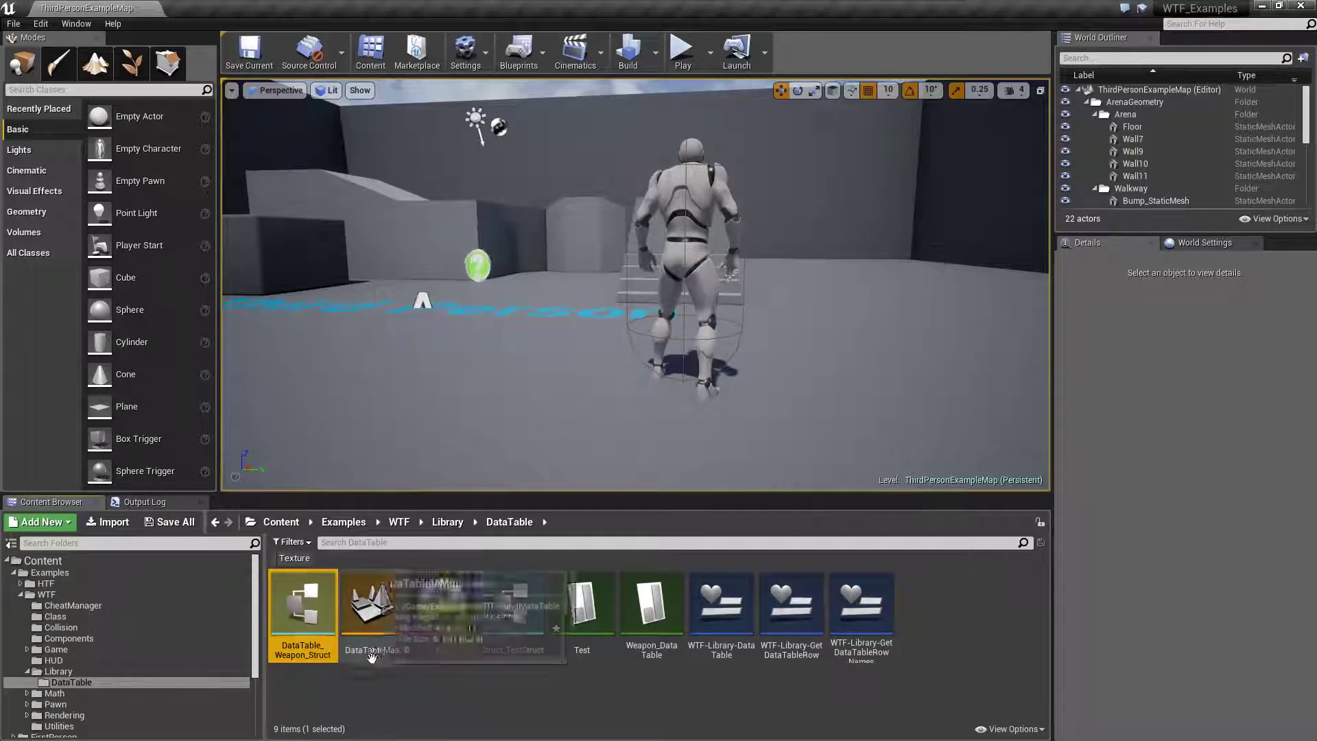
pyautogui.click(586, 611)
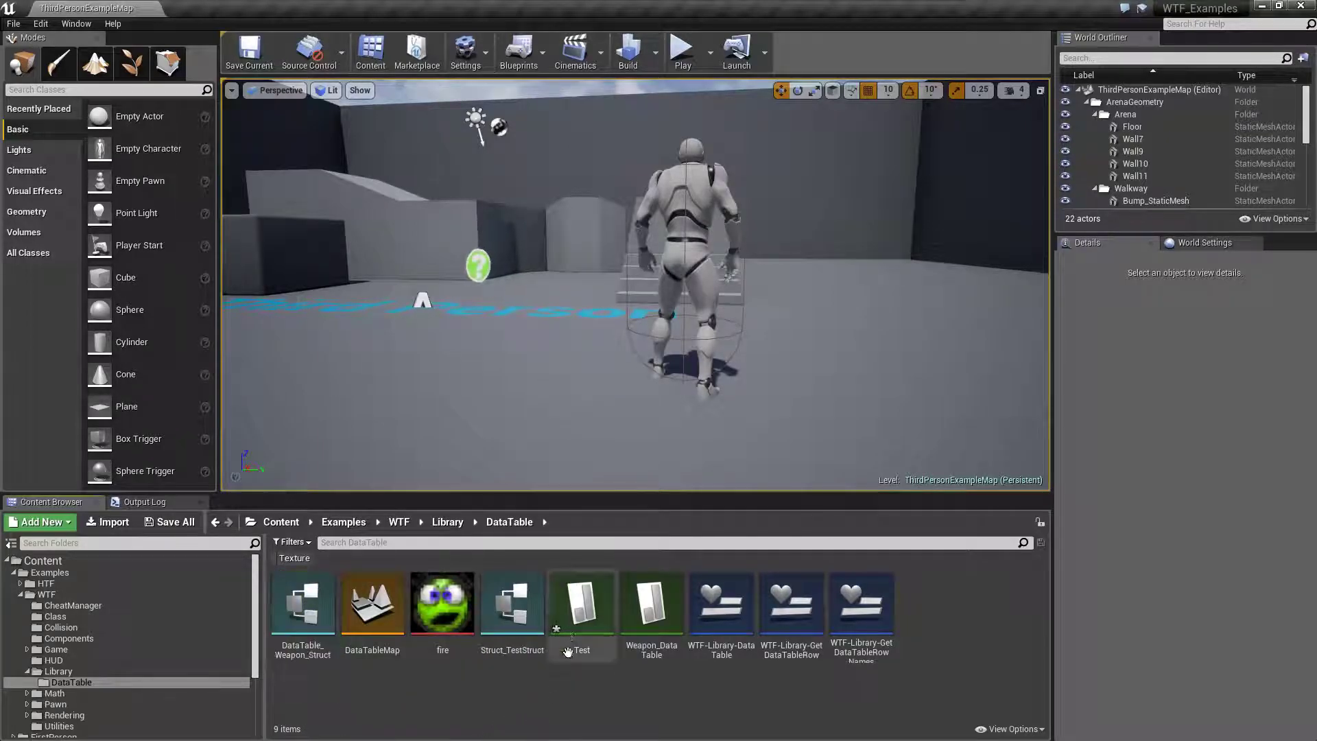
# Step: Reopen the Test data table and compare the FriendsList entries of the RowName and MyRow rows
pyautogui.doubleClick(587, 604)
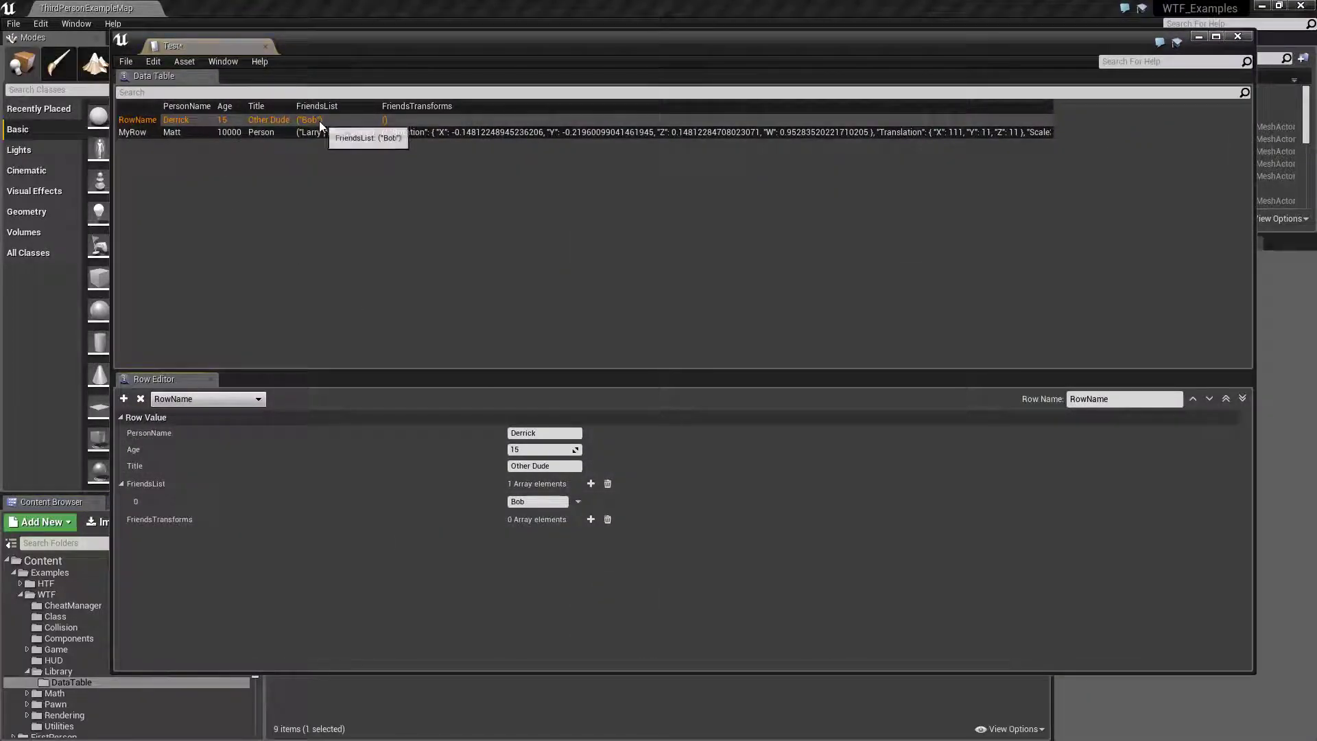
pyautogui.click(329, 133)
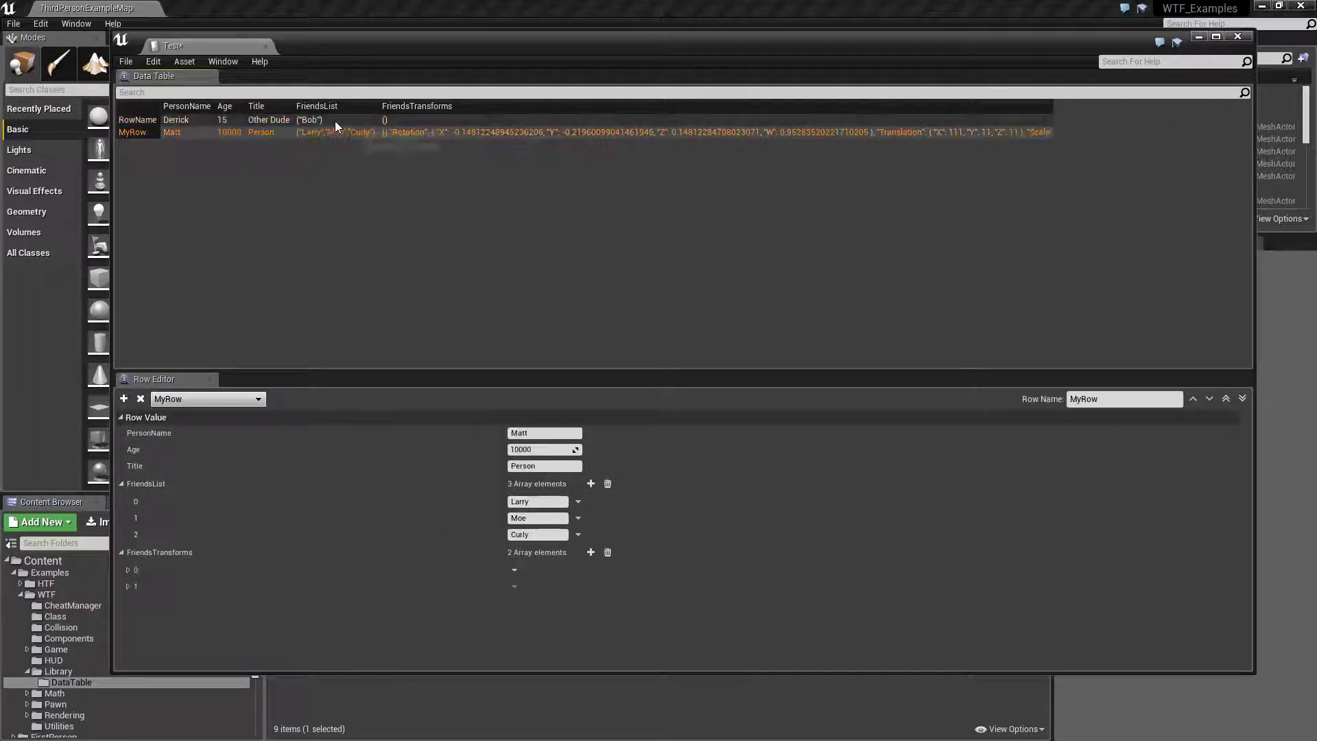
pyautogui.click(315, 199)
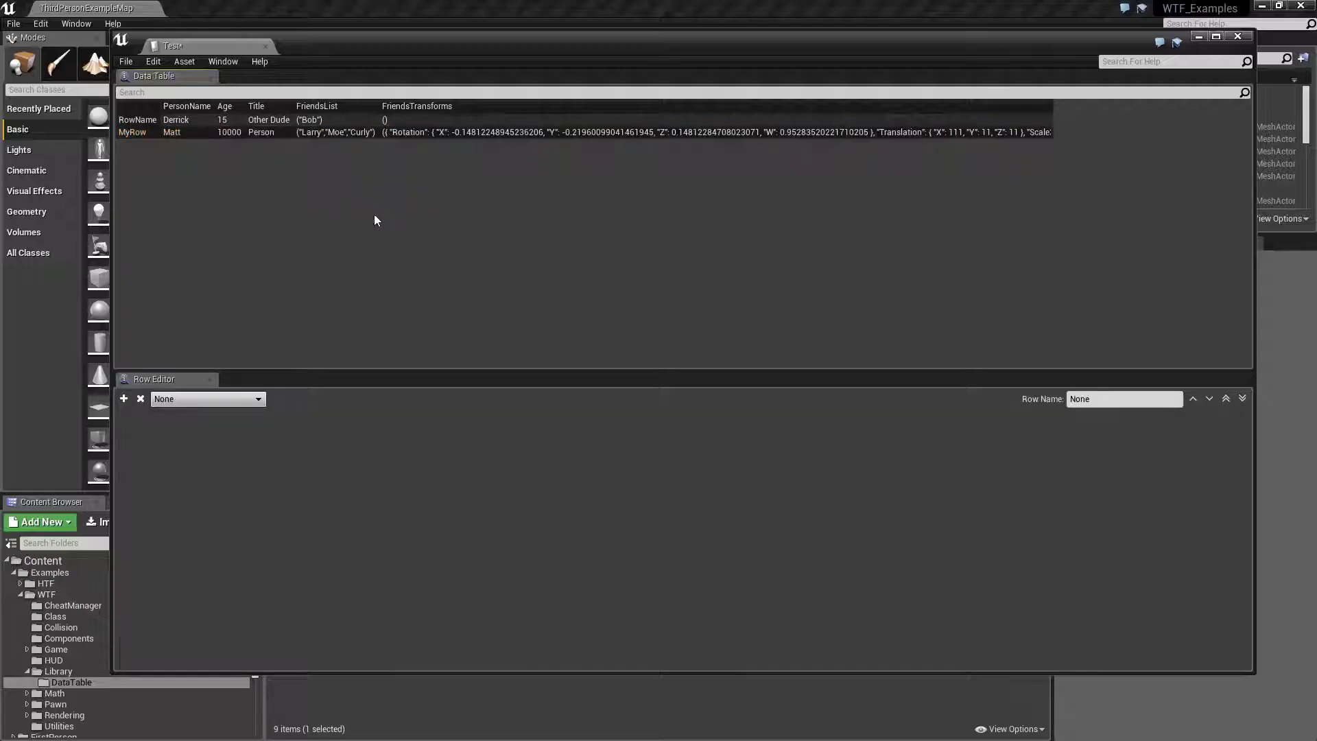